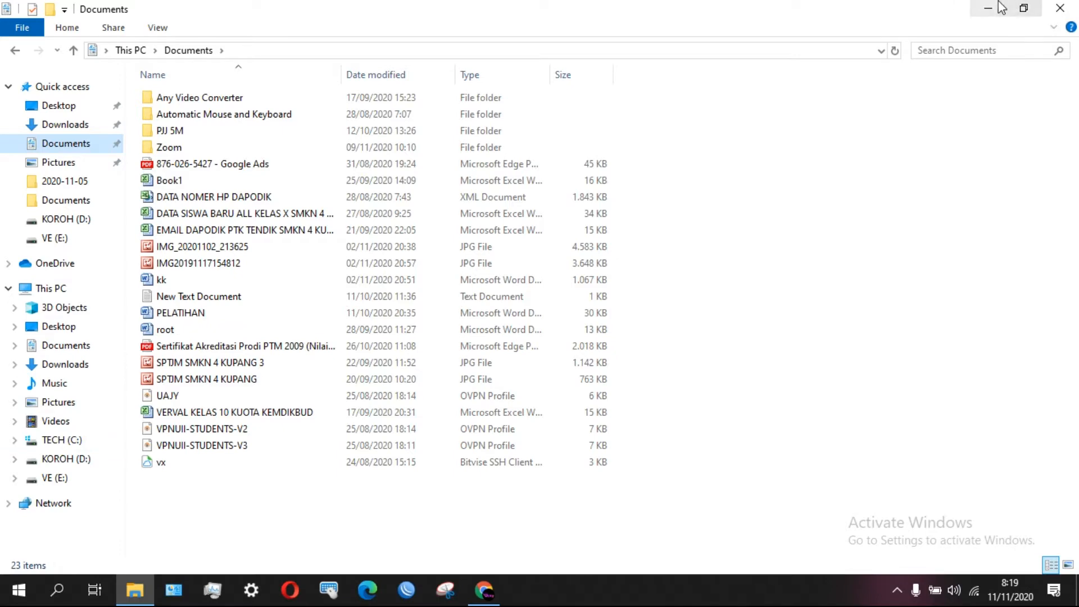
Refresh the desktop and restore the Chrome window showing hPanel for vickyk.tech.
right_click(530, 242)
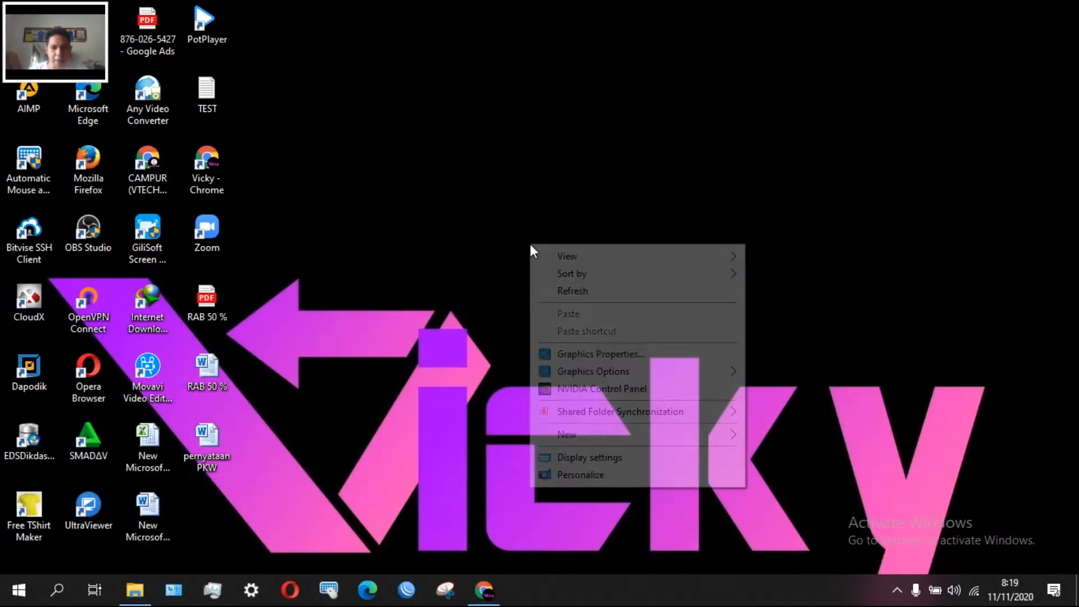
click(592, 290)
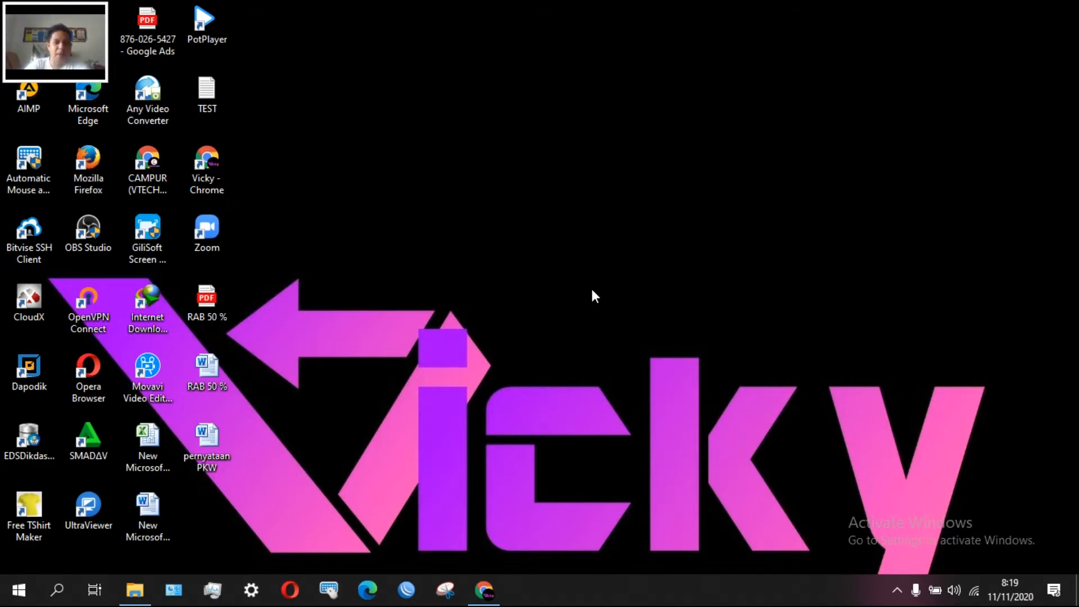
click(483, 589)
Scroll through the Hosting Account page for vickyk.tech.
scroll(558, 352, down, 3)
scroll(560, 353, down, 4)
scroll(559, 353, up, 7)
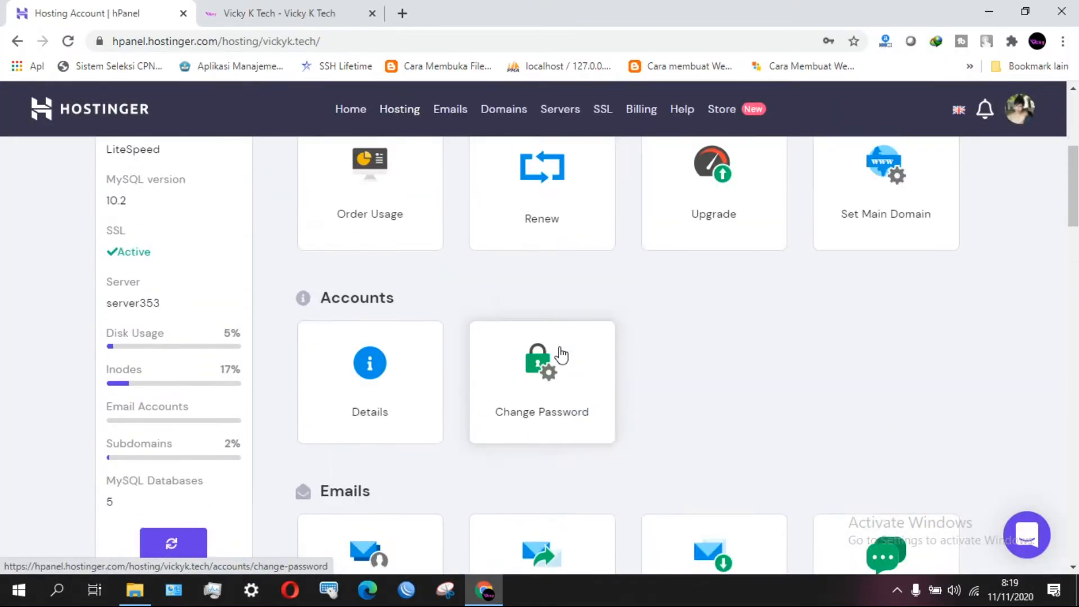
scroll(560, 354, down, 12)
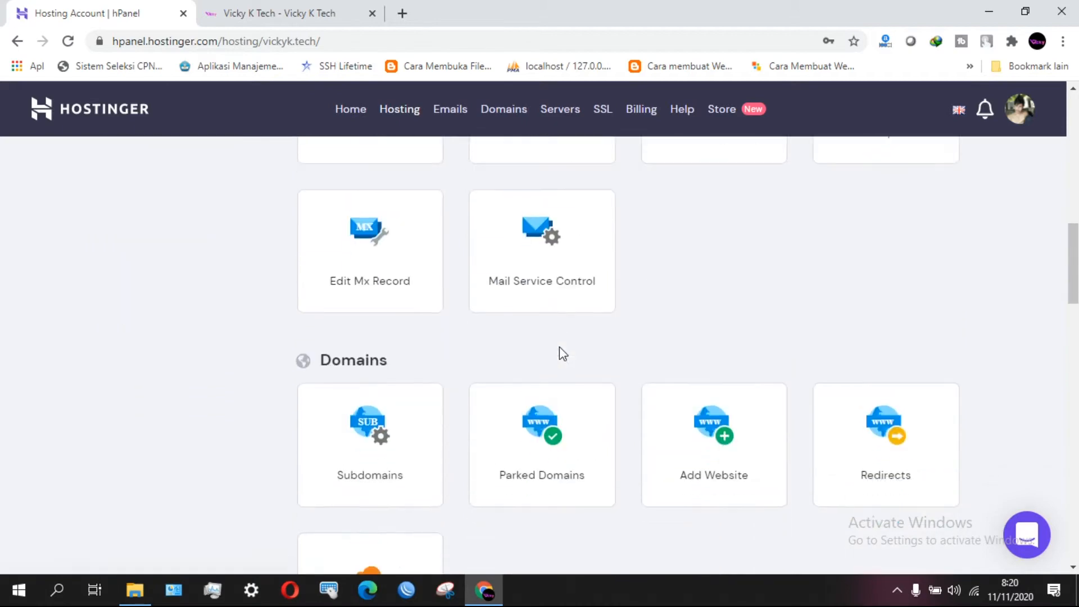
scroll(560, 354, up, 9)
scroll(562, 353, down, 1)
scroll(559, 346, up, 4)
scroll(559, 346, down, 7)
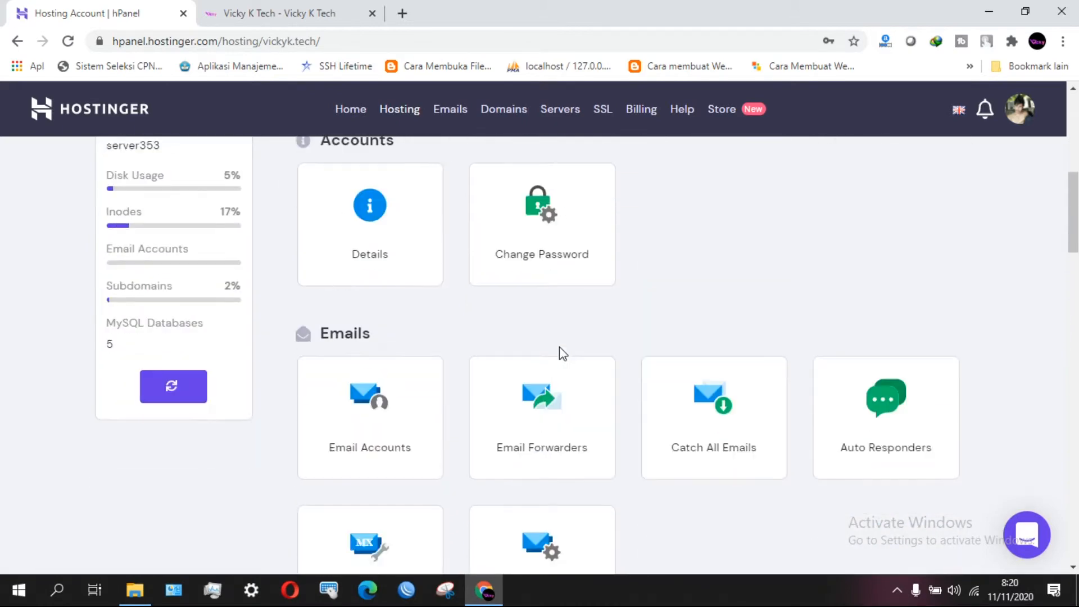
scroll(558, 346, up, 8)
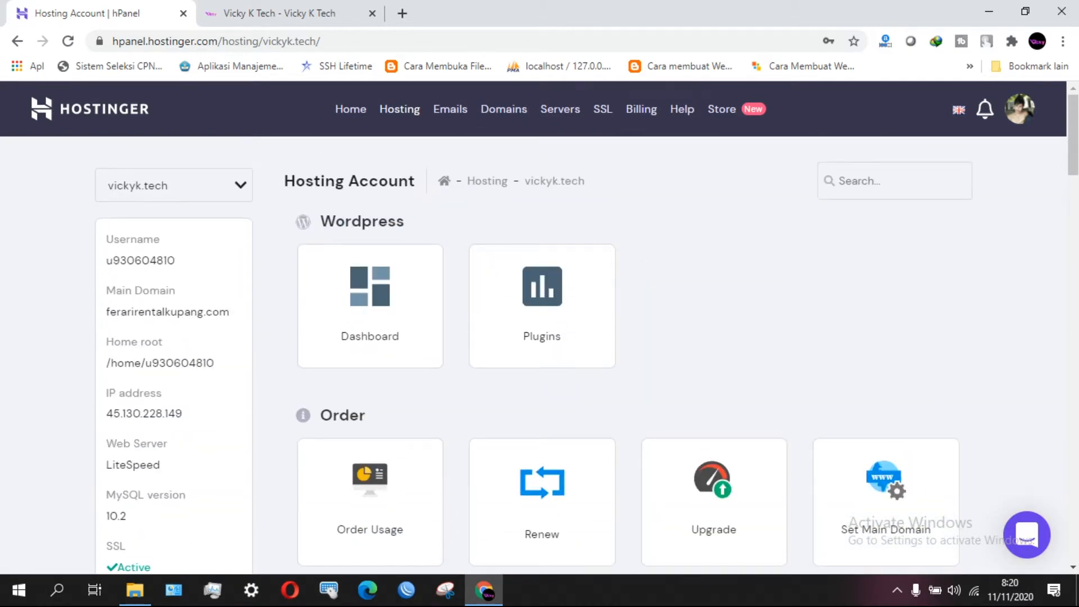
mouse_move(1077, 144)
mouse_down()
mouse_move(1077, 224)
mouse_move(1077, 150)
mouse_up()
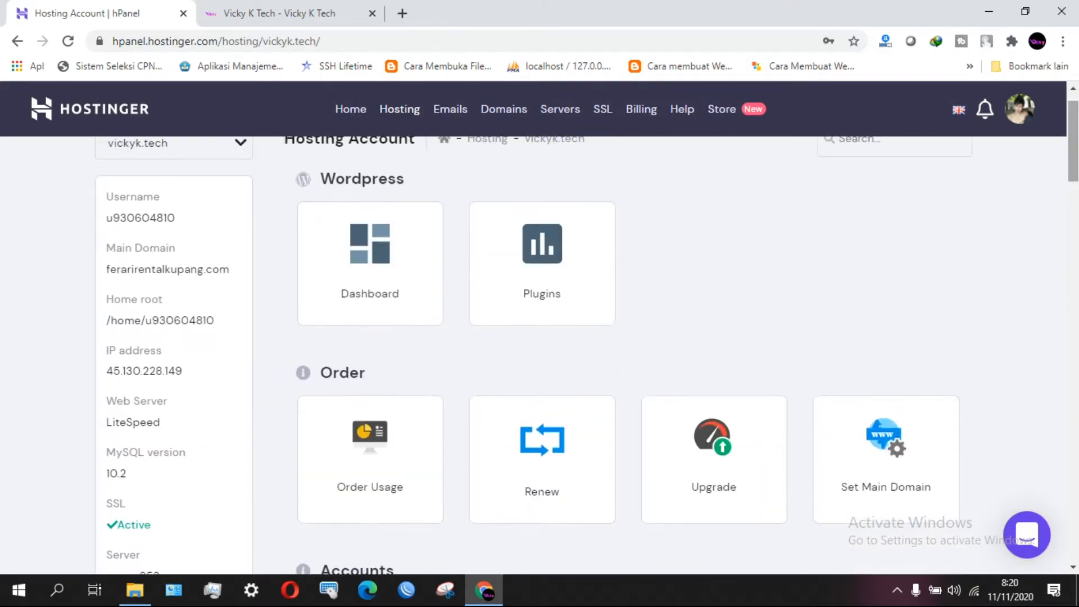
scroll(652, 366, up, 1)
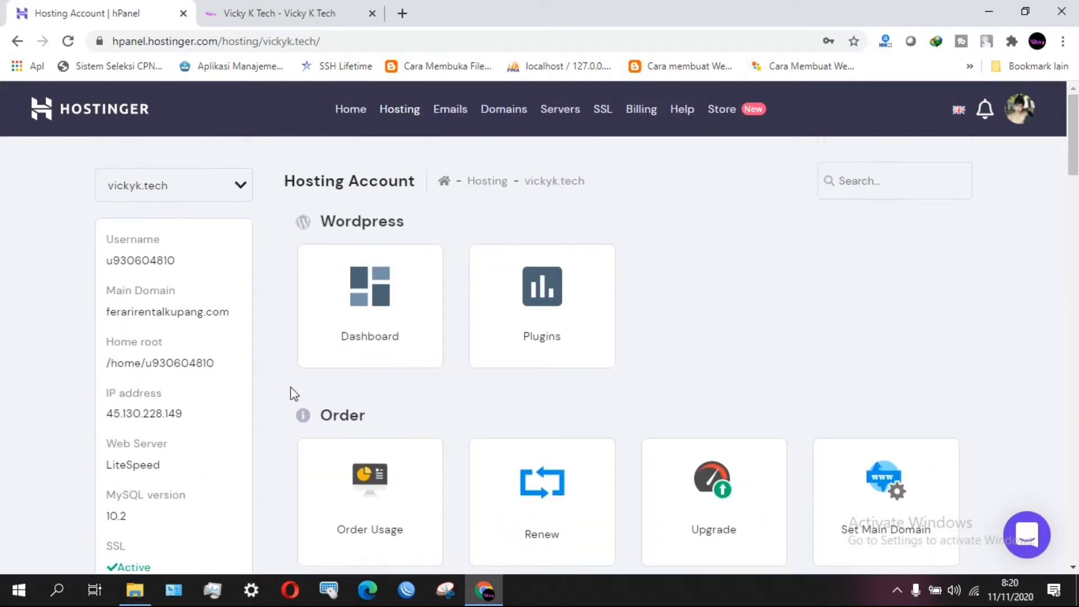
scroll(251, 309, down, 10)
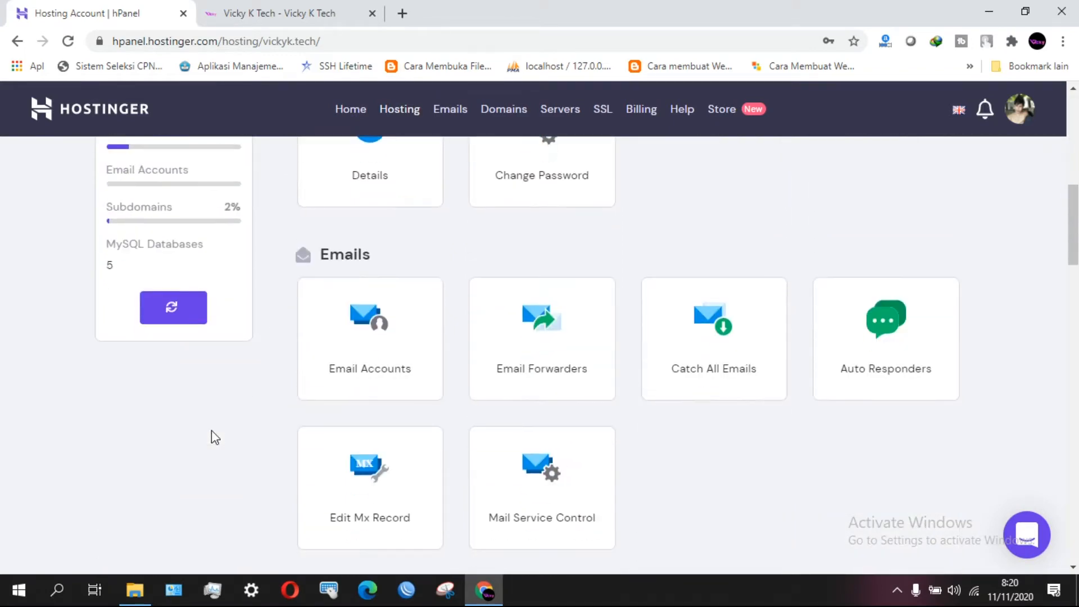
scroll(211, 431, up, 10)
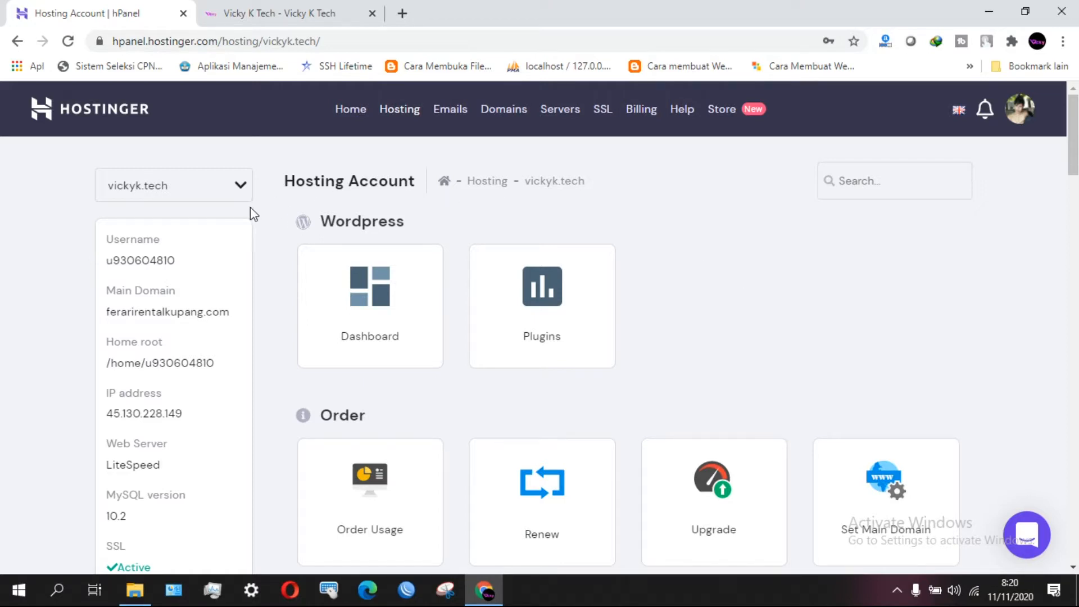
Choose vickyk.tech in the domain dropdown and open its WordPress Dashboard.
click(238, 195)
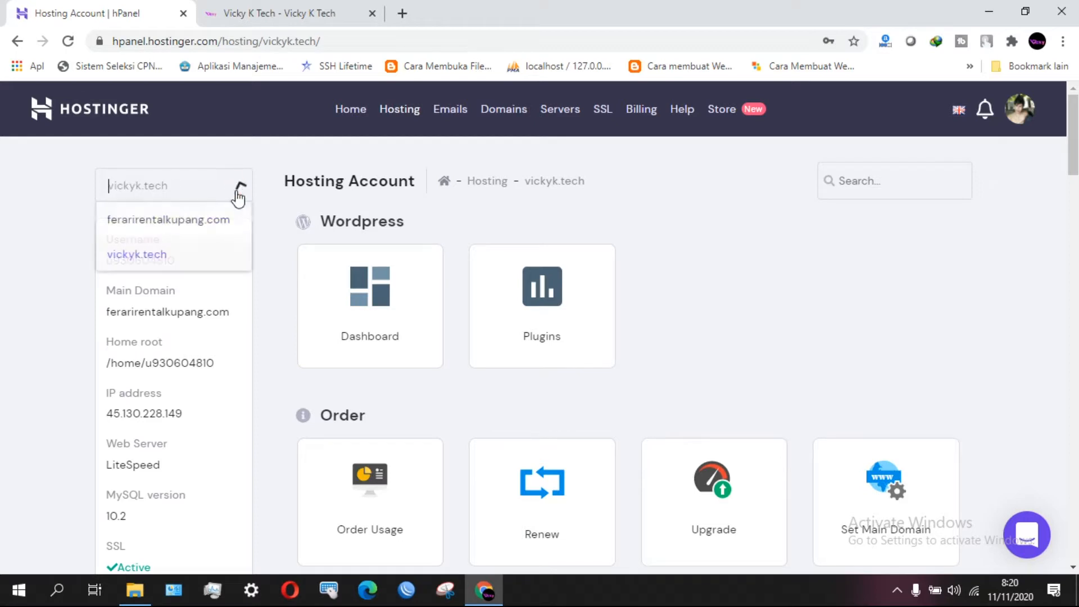
click(164, 257)
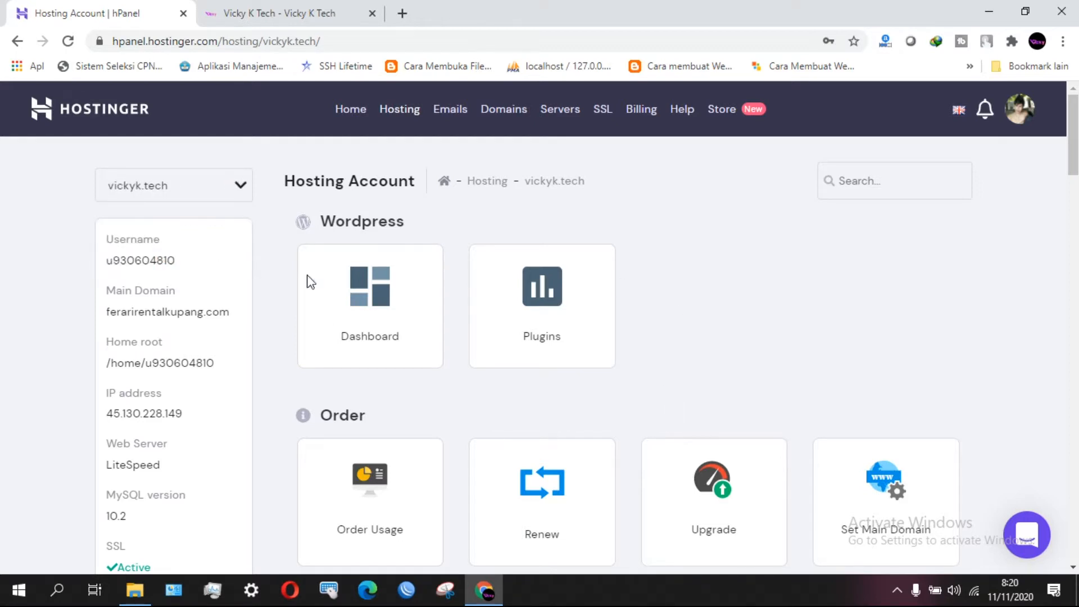
click(390, 303)
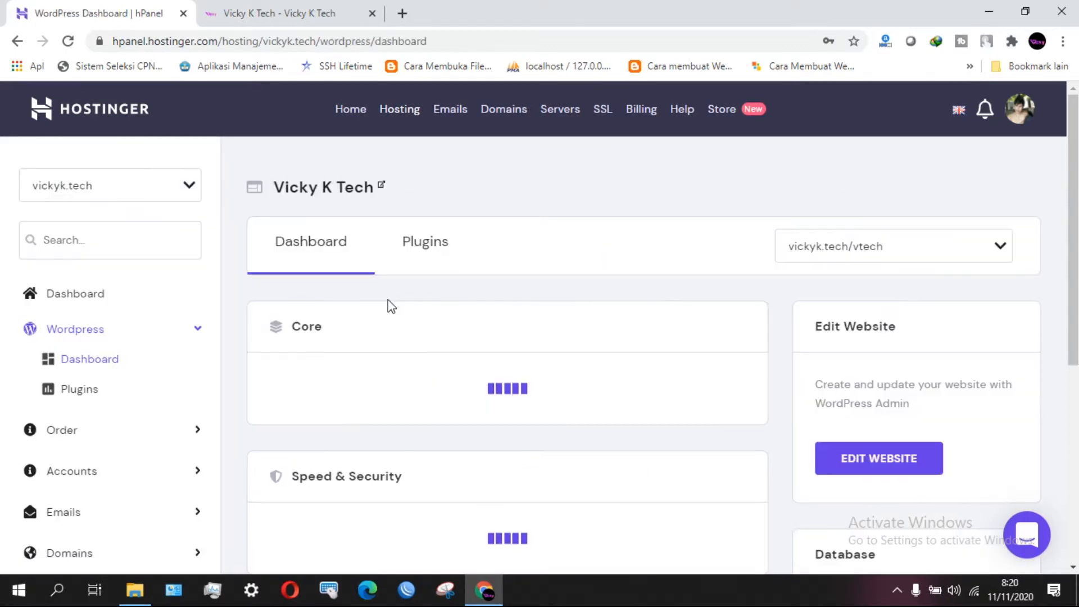
Scroll the vickyk.tech WordPress dashboard and cancel the caret-browsing prompts.
scroll(388, 299, down, 6)
scroll(388, 300, up, 5)
scroll(387, 299, down, 6)
scroll(387, 299, up, 6)
scroll(387, 300, down, 4)
scroll(387, 299, up, 6)
scroll(388, 299, down, 6)
scroll(387, 299, up, 6)
scroll(388, 299, down, 3)
scroll(388, 299, up, 3)
scroll(388, 299, down, 1)
scroll(246, 520, down, 4)
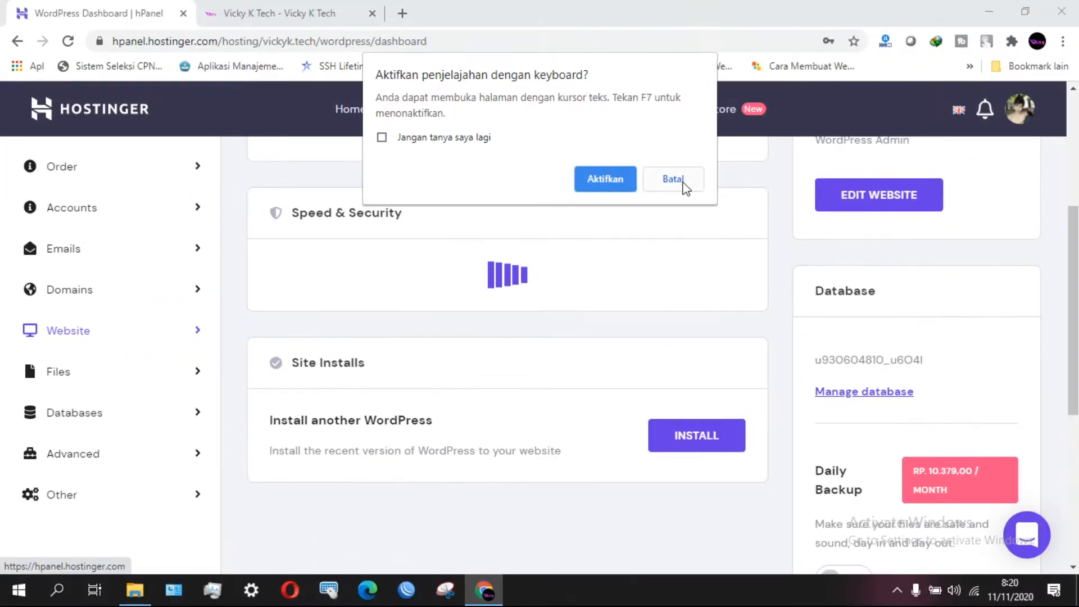
click(673, 178)
scroll(114, 335, up, 4)
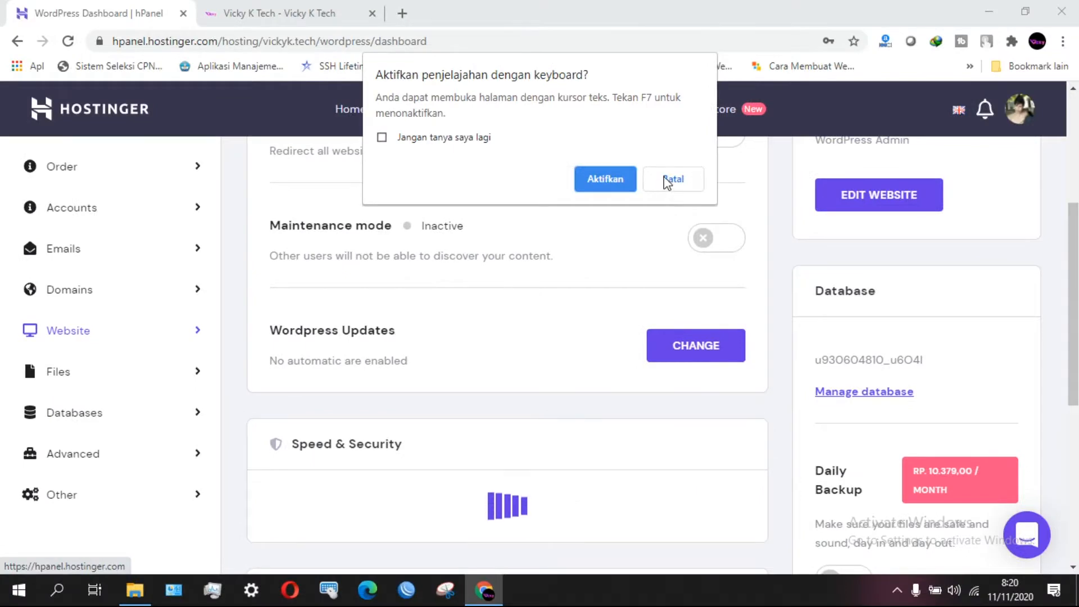
click(668, 180)
Expand Website in the sidebar, cancelling the caret-browsing prompt again.
click(194, 333)
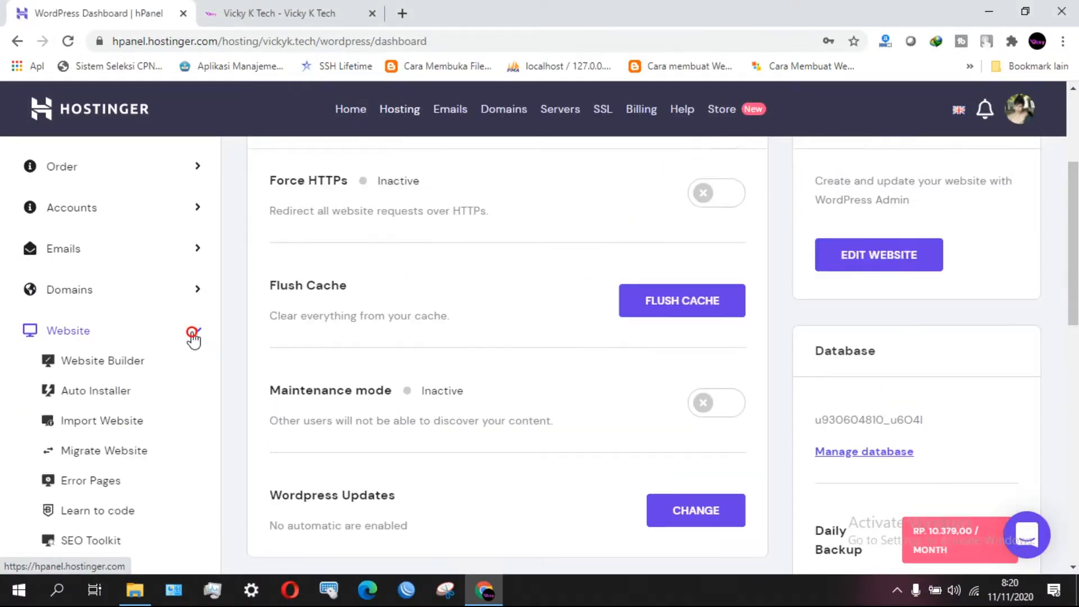
scroll(212, 380, down, 2)
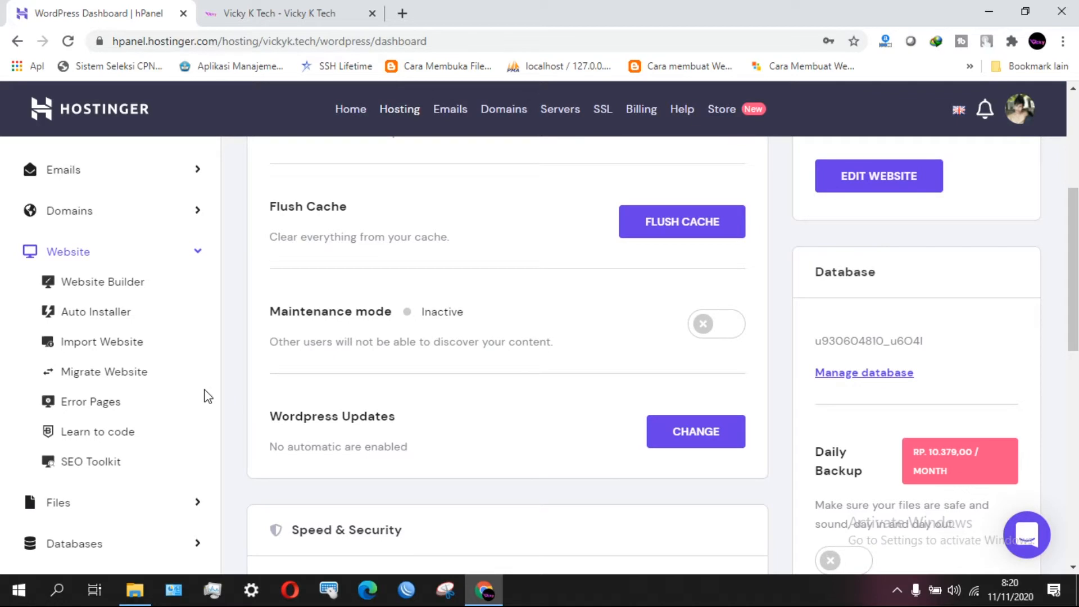
key(F7)
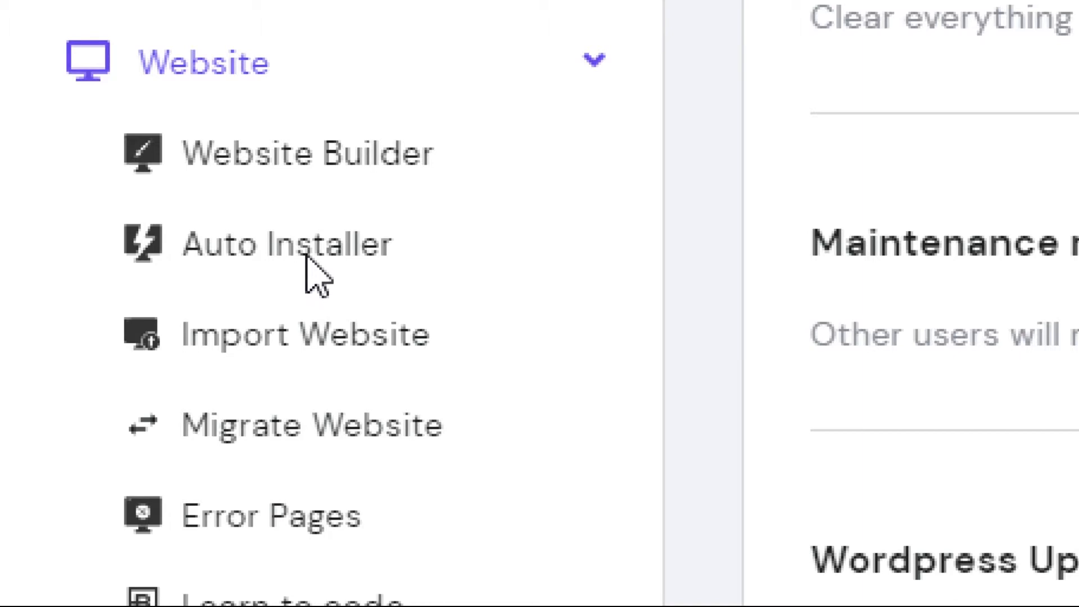
key(F7)
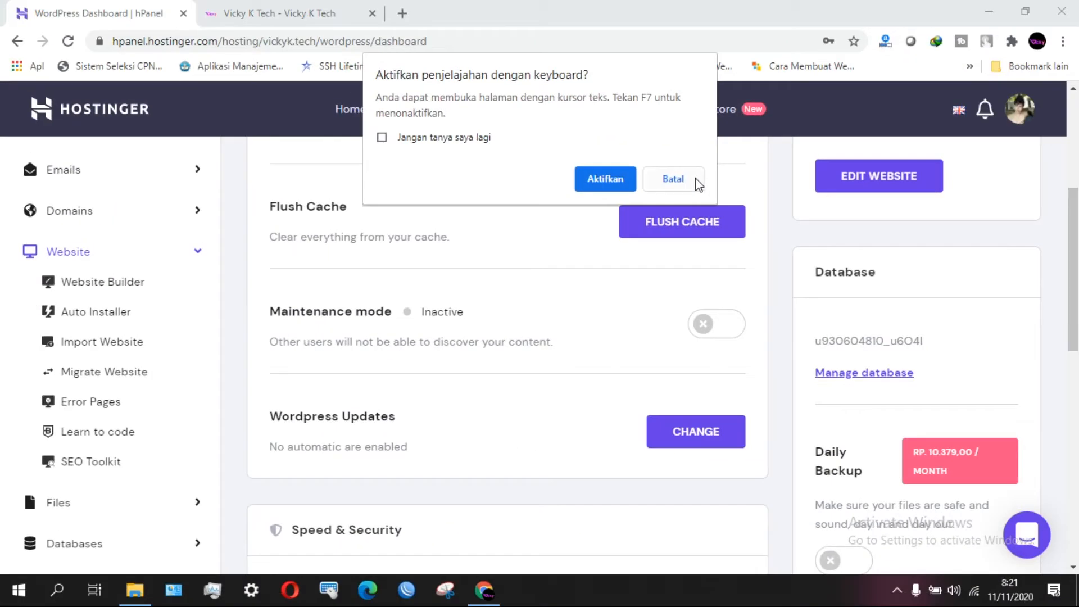
click(696, 181)
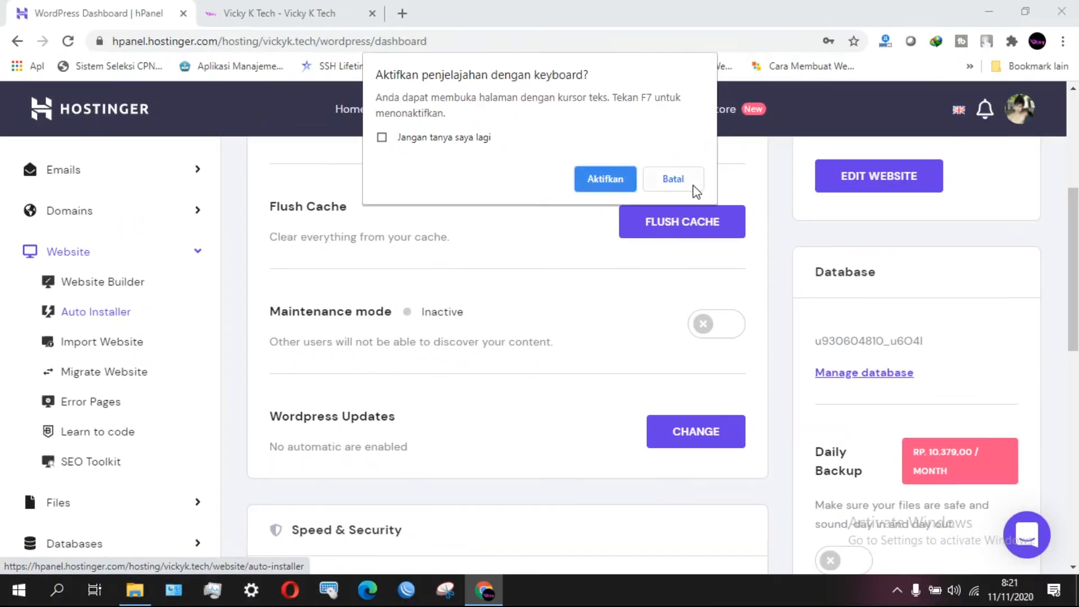
click(822, 151)
Open Auto Installer and scroll to the WordPress, WooCommerce, Joomla and Other cards.
click(155, 311)
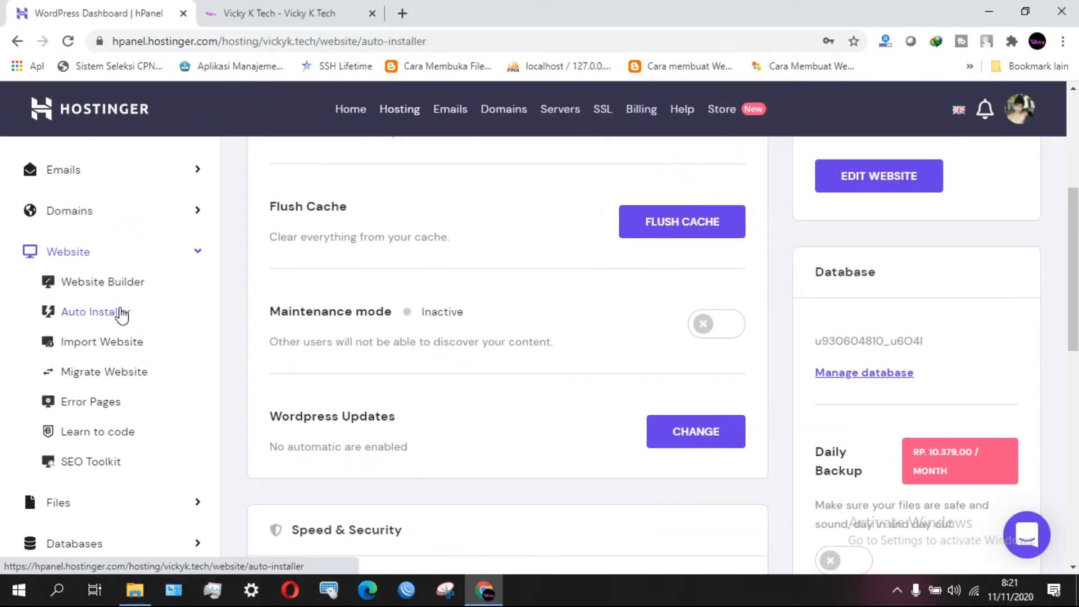
scroll(689, 355, down, 2)
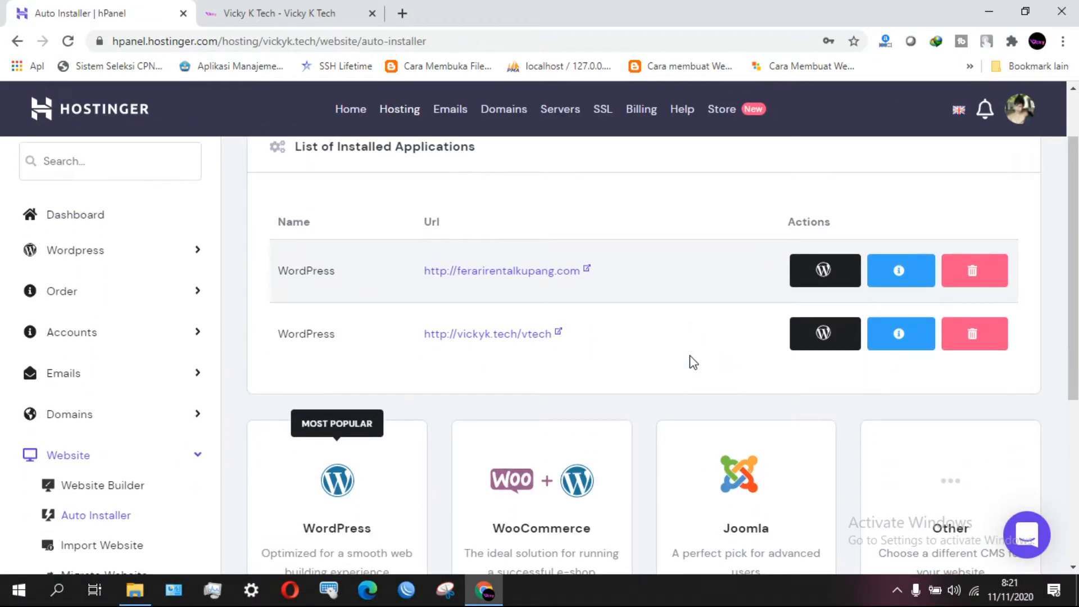
scroll(692, 363, down, 4)
scroll(692, 363, up, 2)
scroll(693, 362, down, 1)
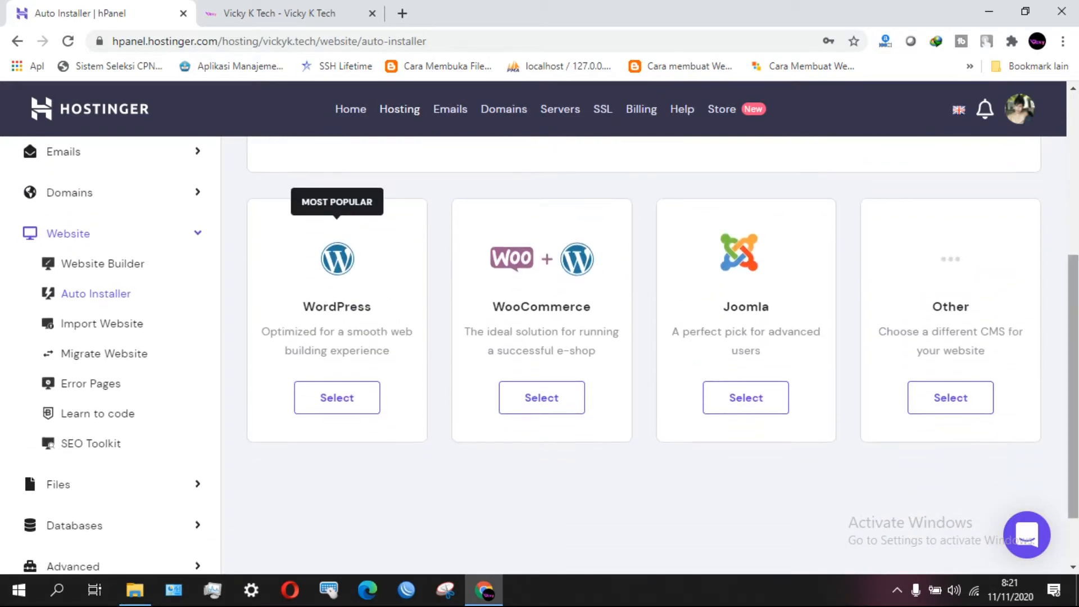
scroll(1074, 298, down, 1)
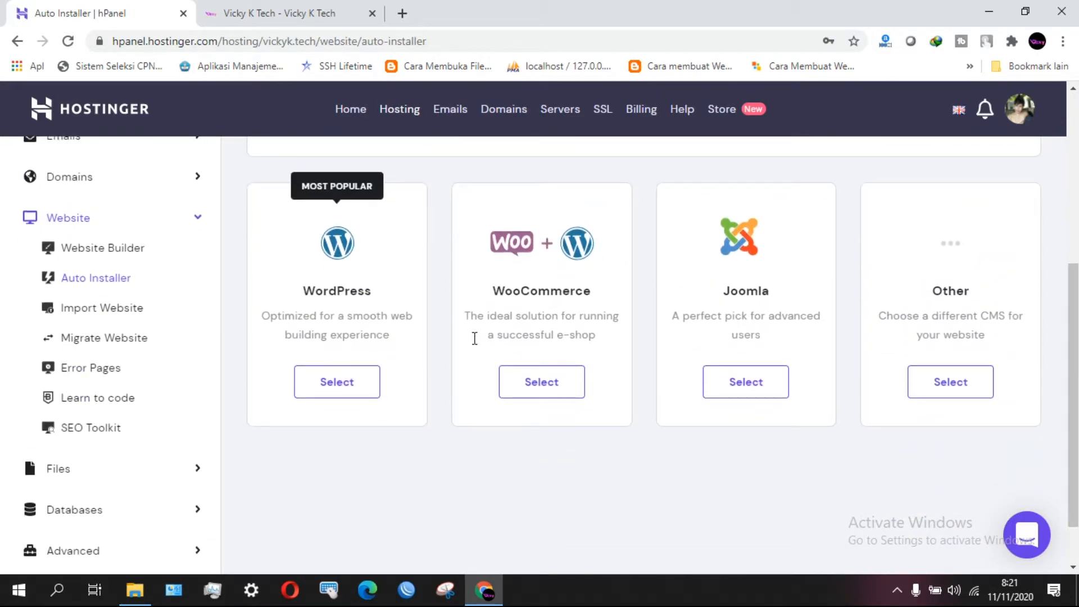
key(F7)
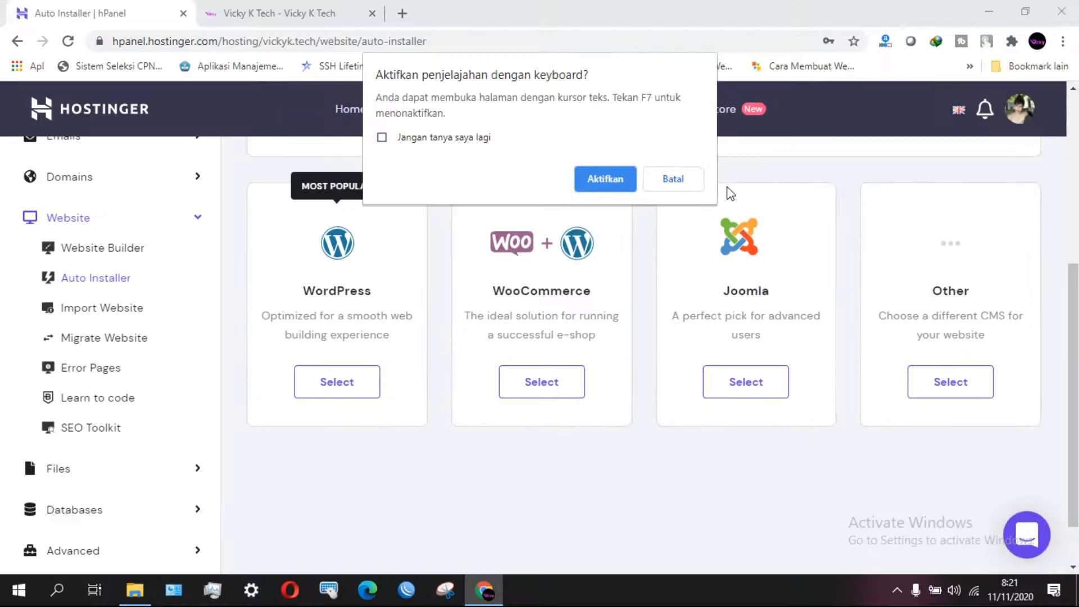
click(680, 177)
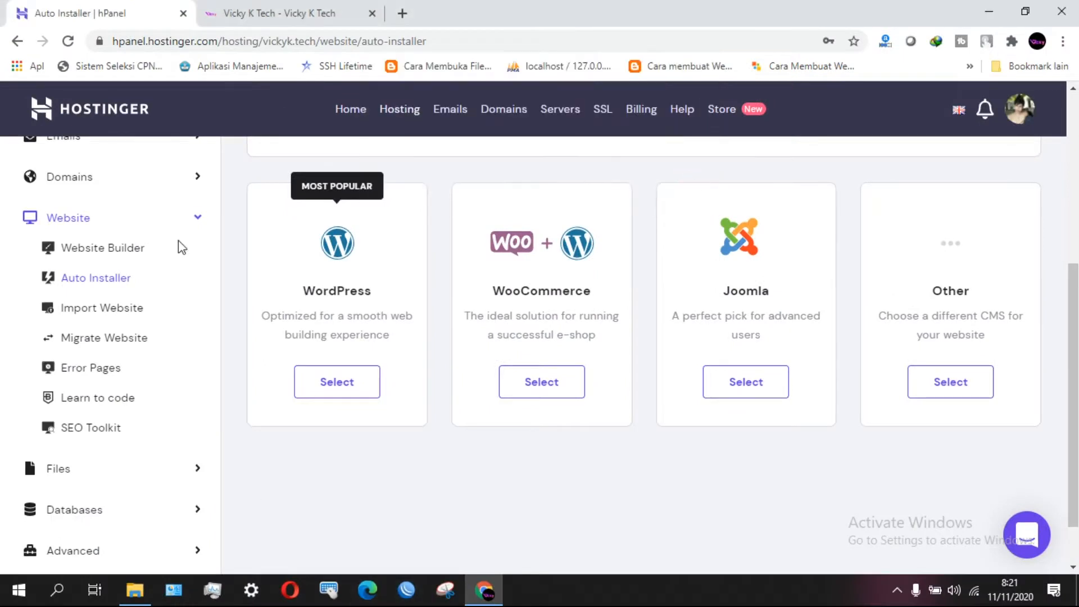
mouse_move(1073, 359)
mouse_down()
mouse_move(1073, 336)
mouse_move(1074, 374)
mouse_move(1073, 320)
mouse_move(1074, 378)
mouse_up()
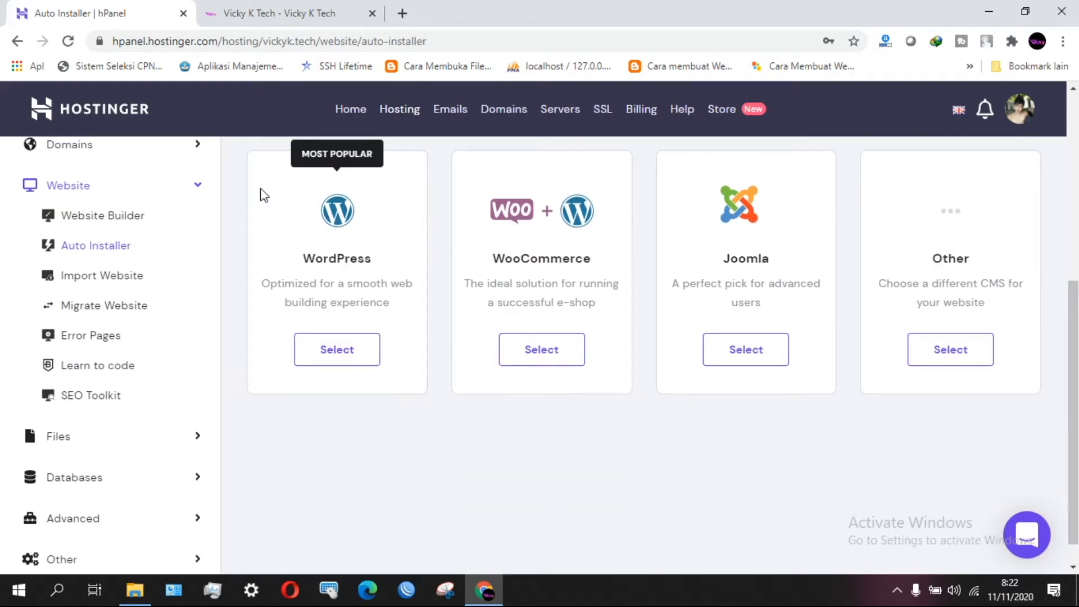
View the Vicky K Tech site's 'MATERI TKJ – REMOTE SERVER' post in the other tab.
click(291, 8)
scroll(481, 339, down, 10)
scroll(481, 337, down, 20)
scroll(482, 338, up, 8)
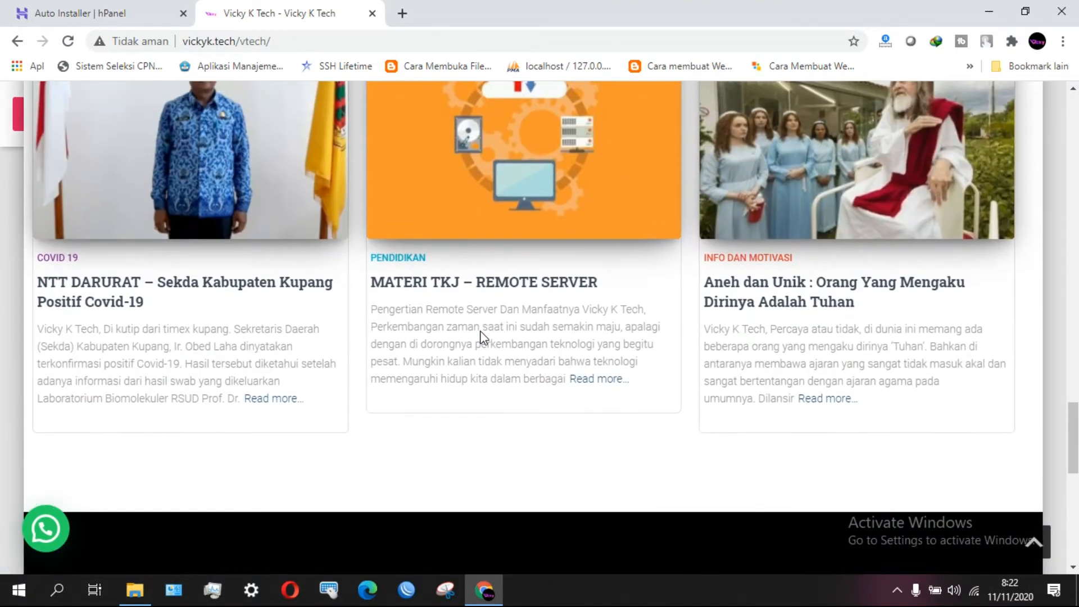
click(258, 145)
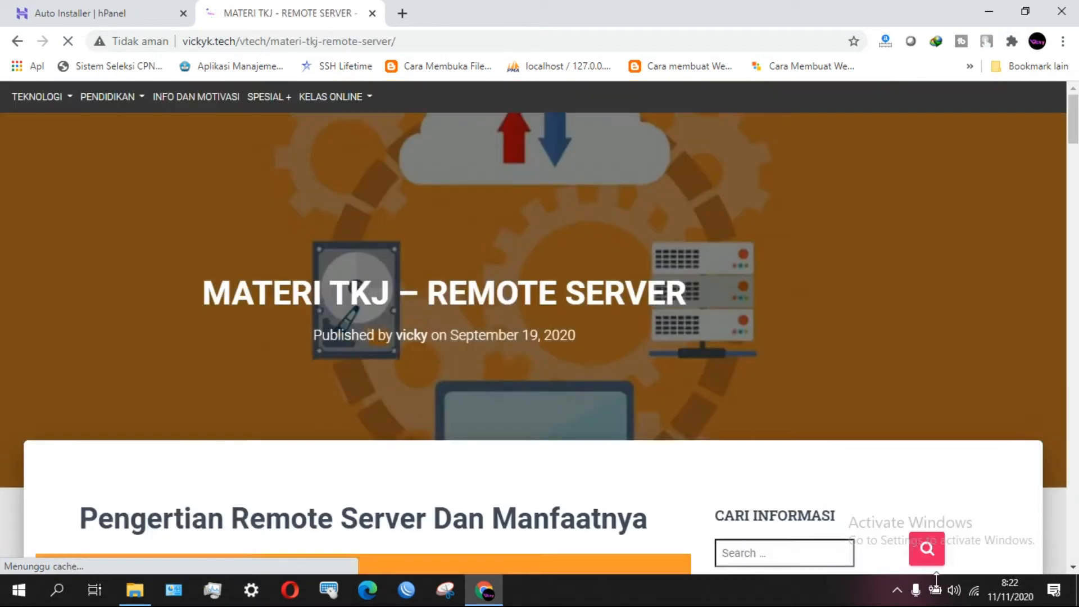
click(897, 598)
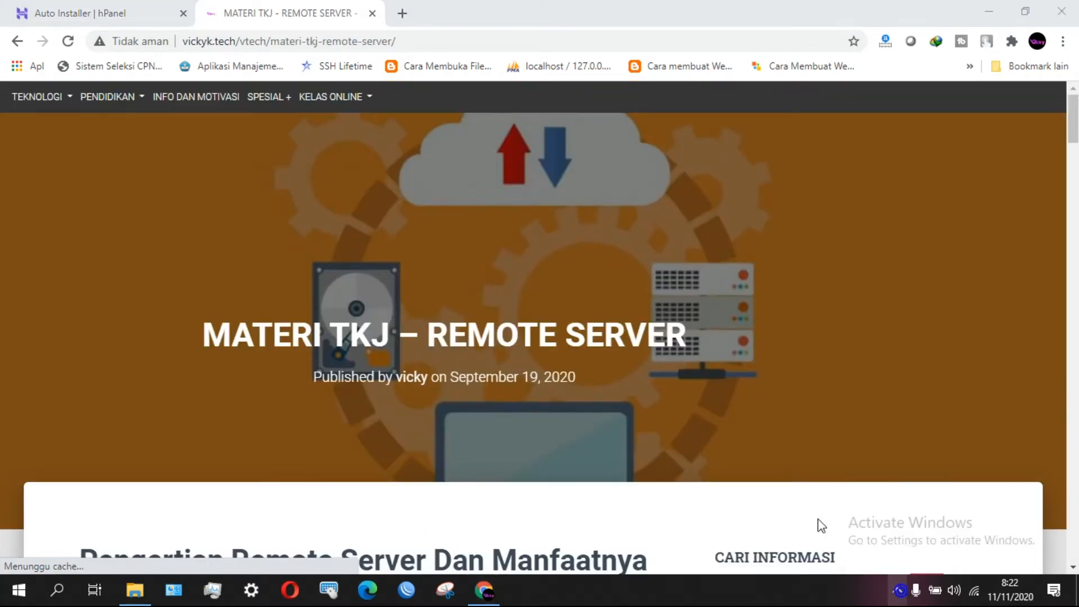
Back in Auto Installer, select WordPress and dismiss the caret-browsing prompt.
click(178, 20)
scroll(513, 414, up, 3)
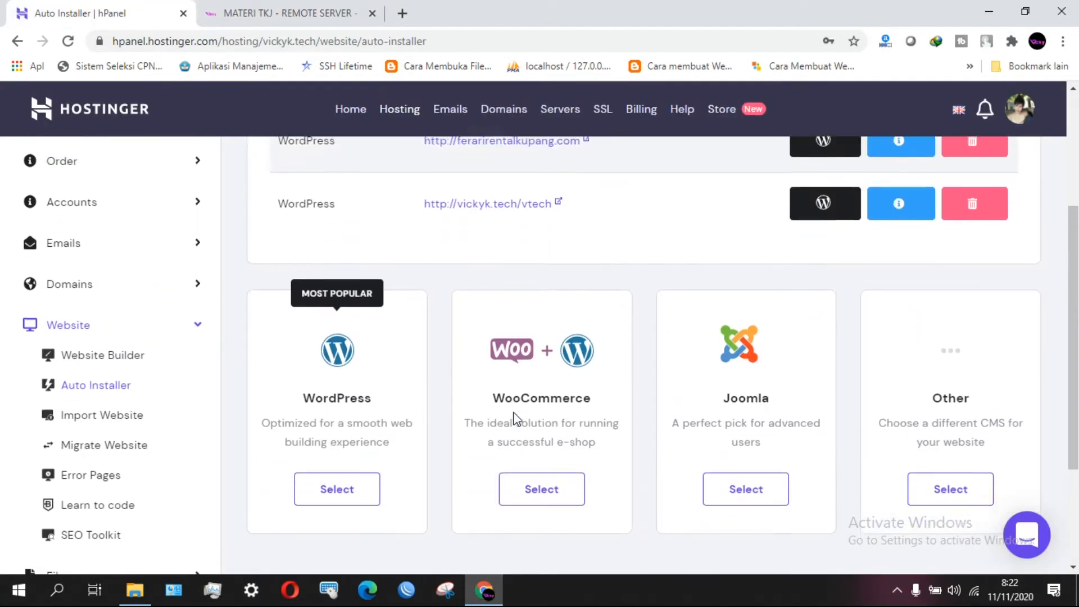
scroll(337, 410, down, 1)
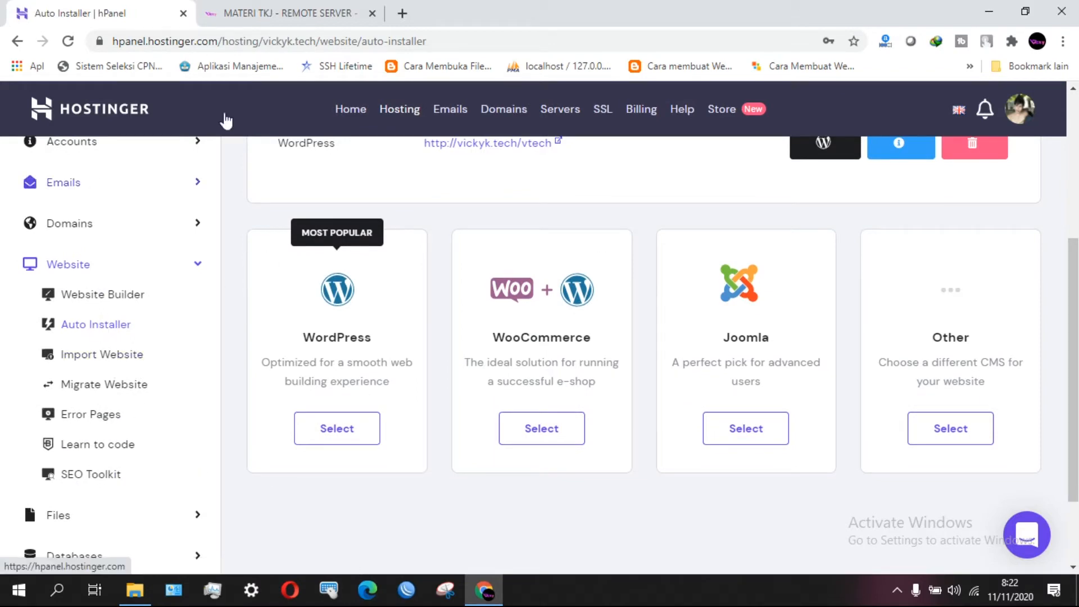
click(336, 432)
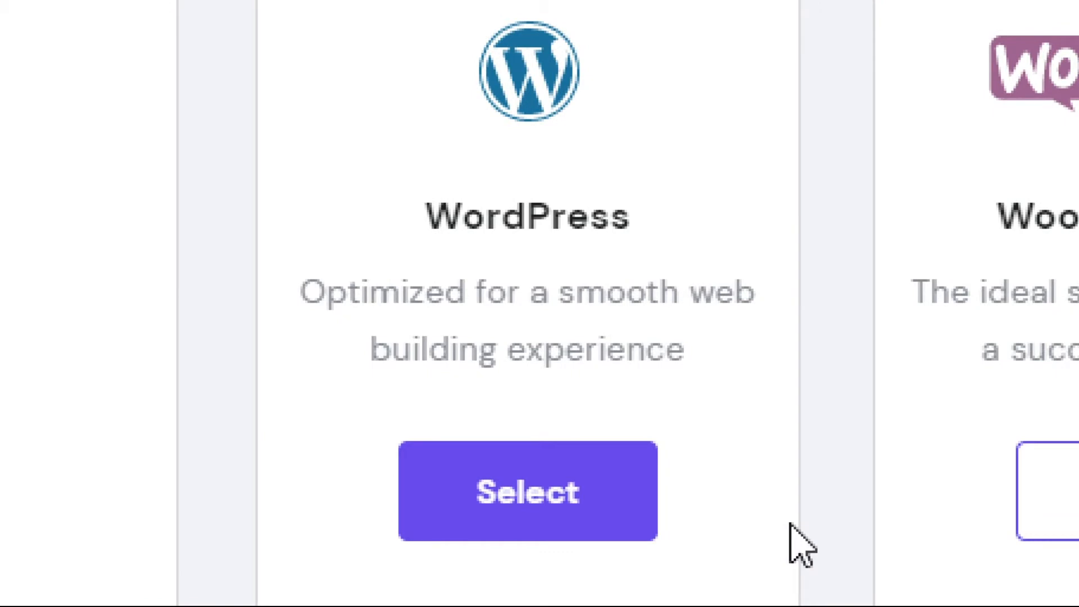
key(F7)
click(672, 187)
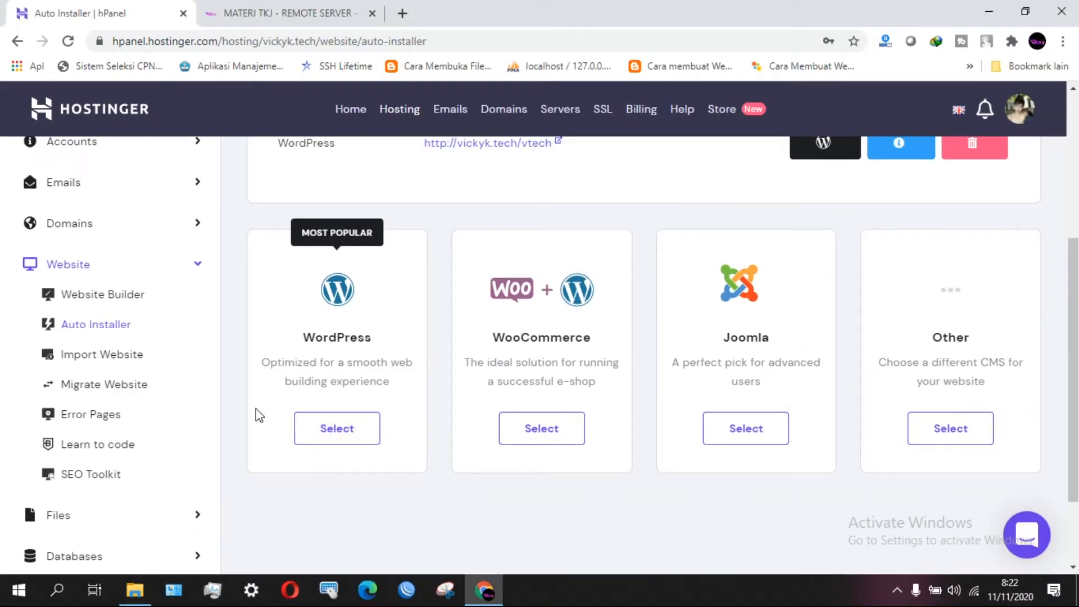
click(322, 432)
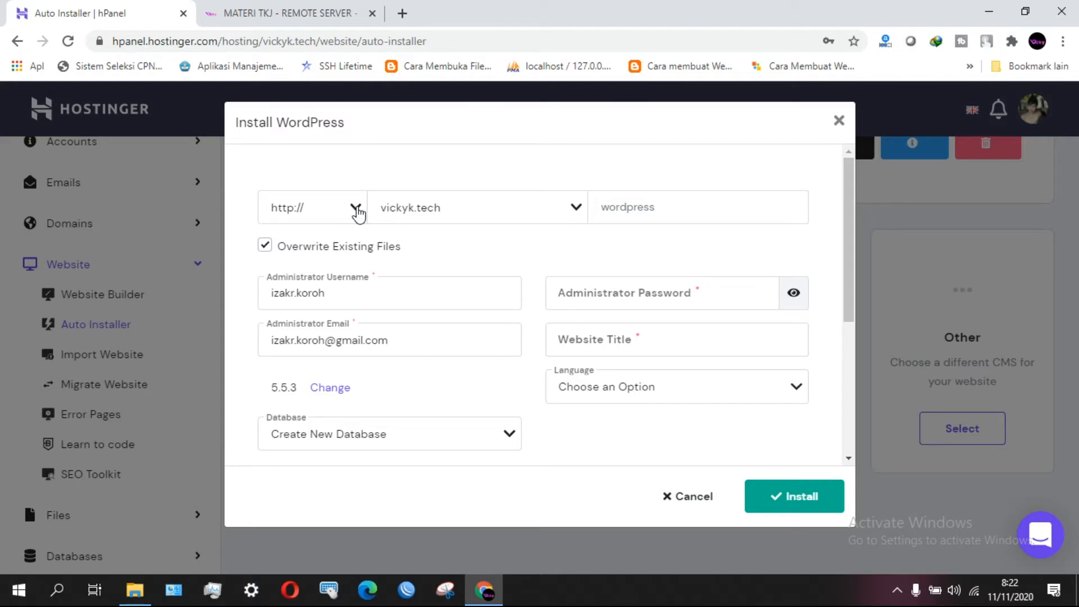
click(358, 213)
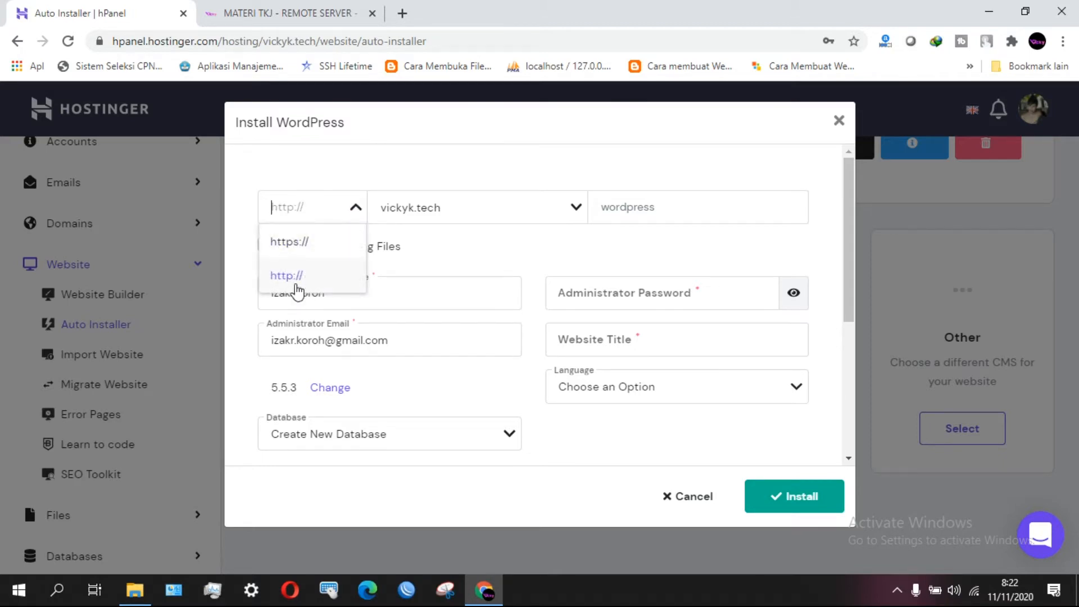
click(312, 241)
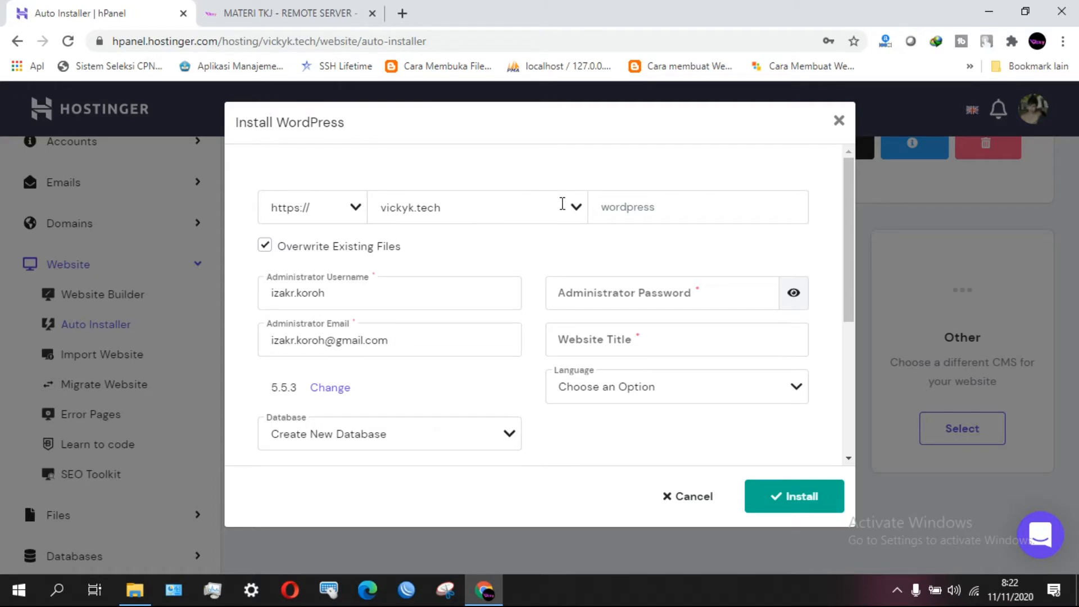
click(576, 208)
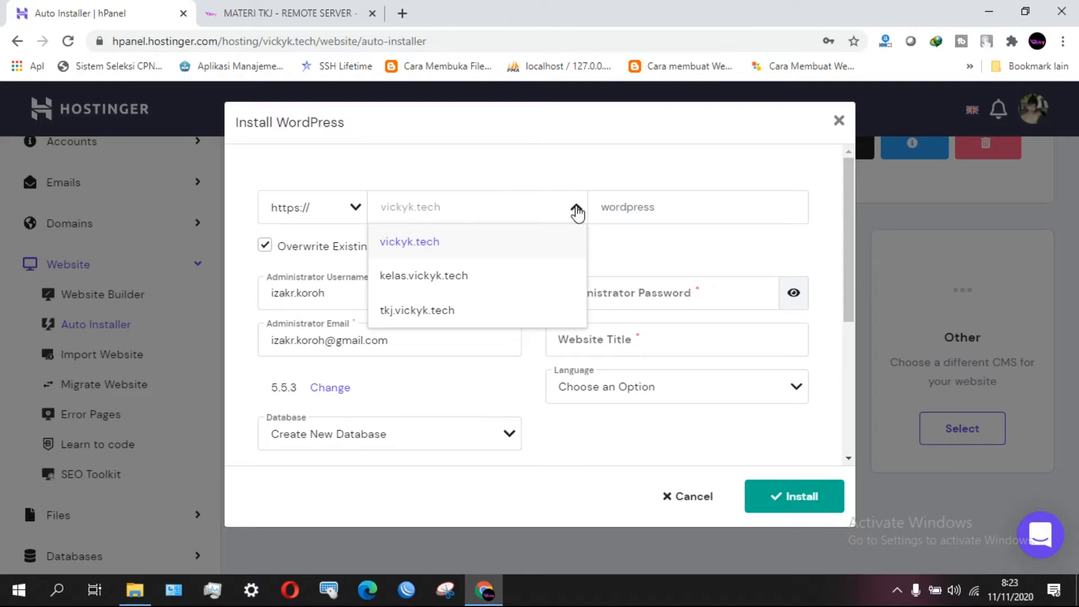
text(bola.com)
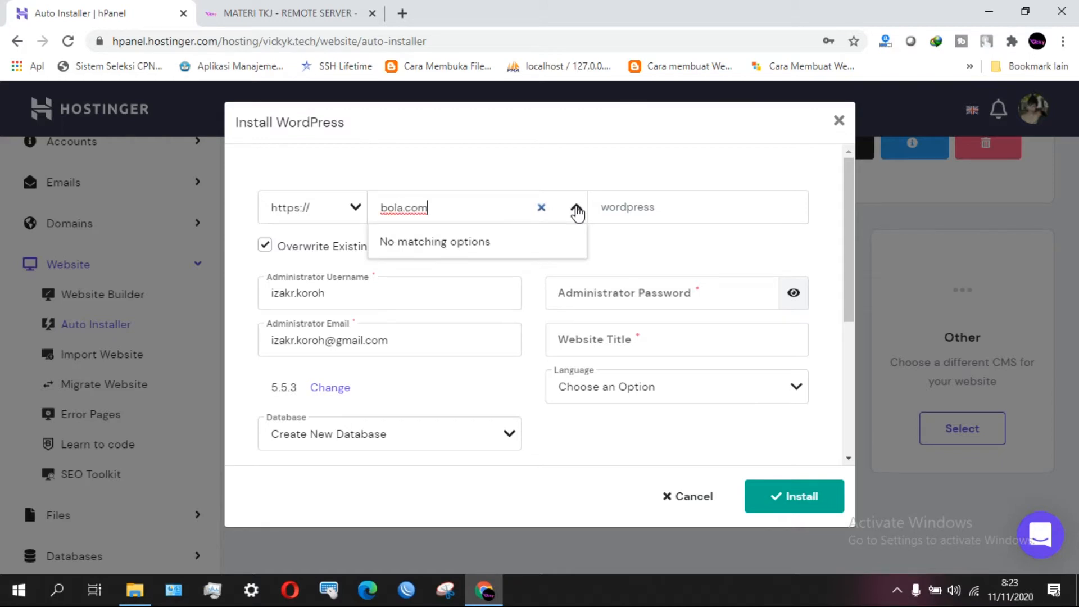
click(571, 168)
click(577, 209)
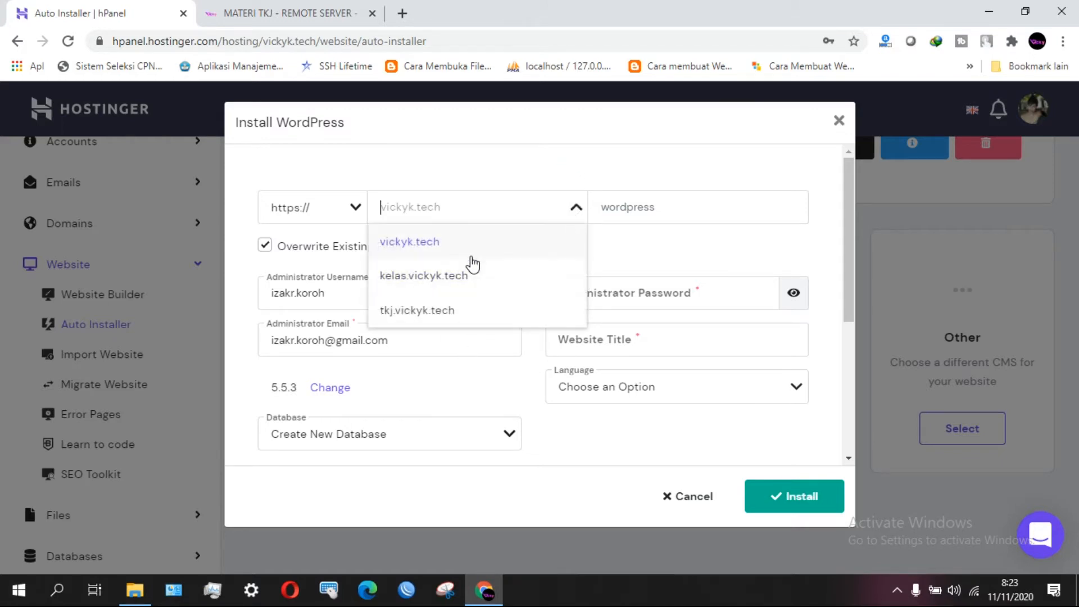
click(413, 318)
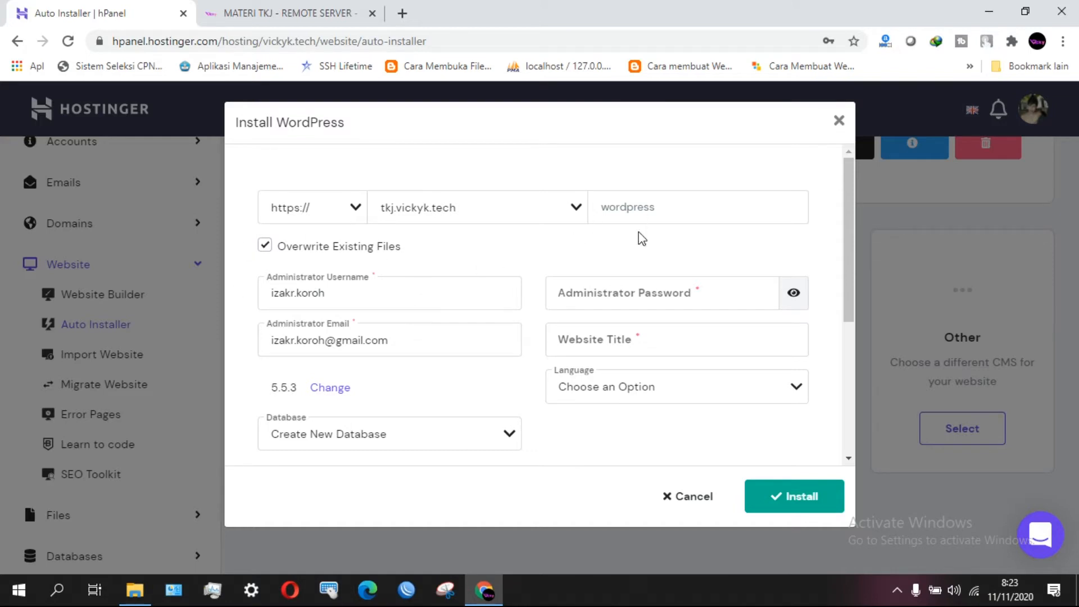
Fill in the administrator username and password and the website title TKJ SMKN 4 Kupang.
click(445, 289)
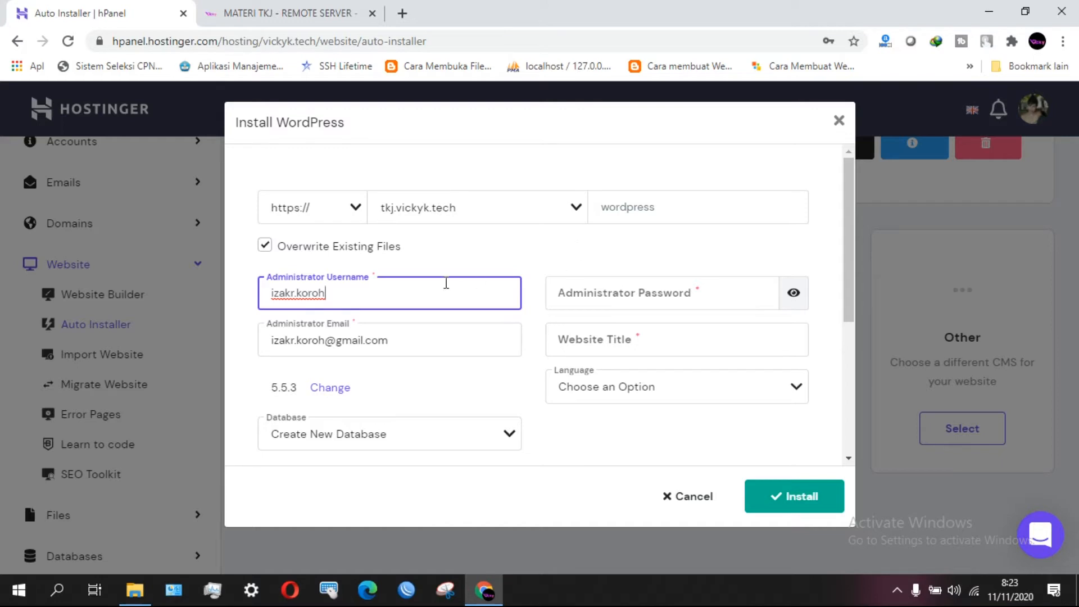
drag(336, 297, 269, 295)
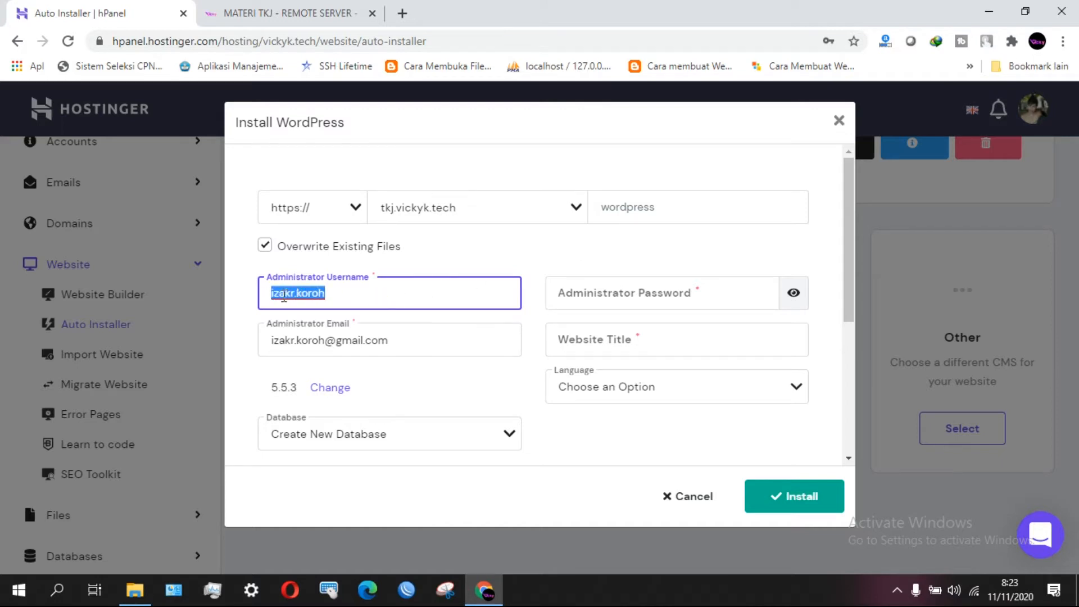
drag(409, 344, 298, 343)
drag(364, 292, 268, 312)
click(756, 292)
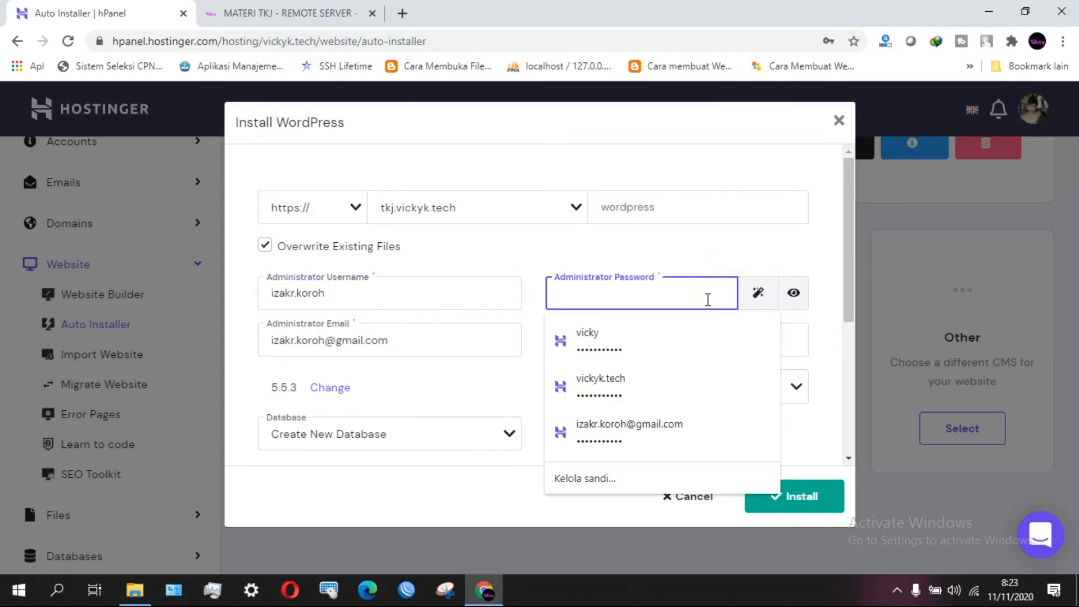
text(••)
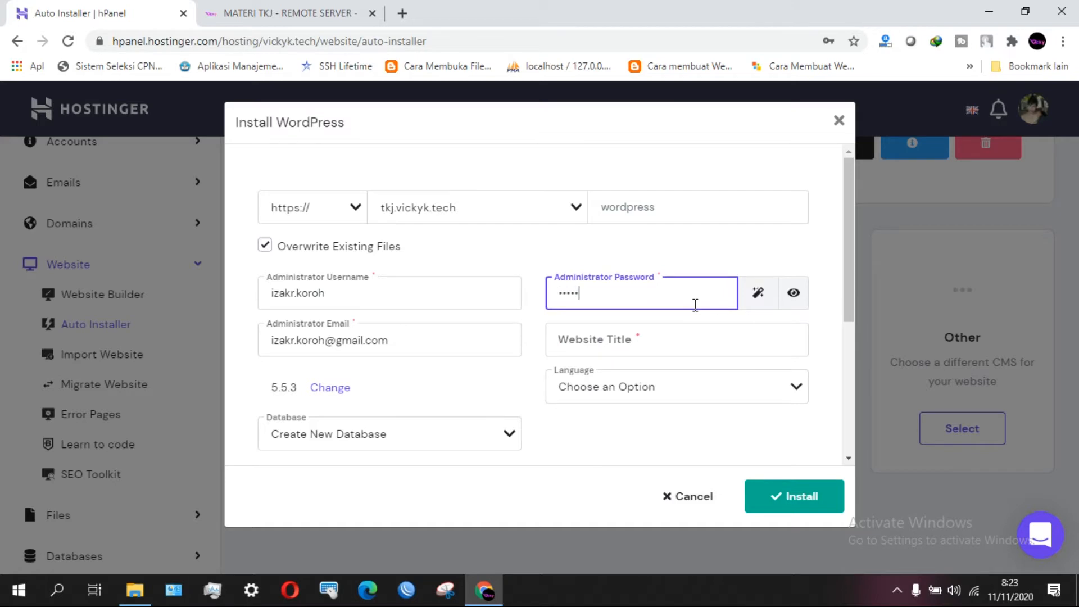
click(792, 292)
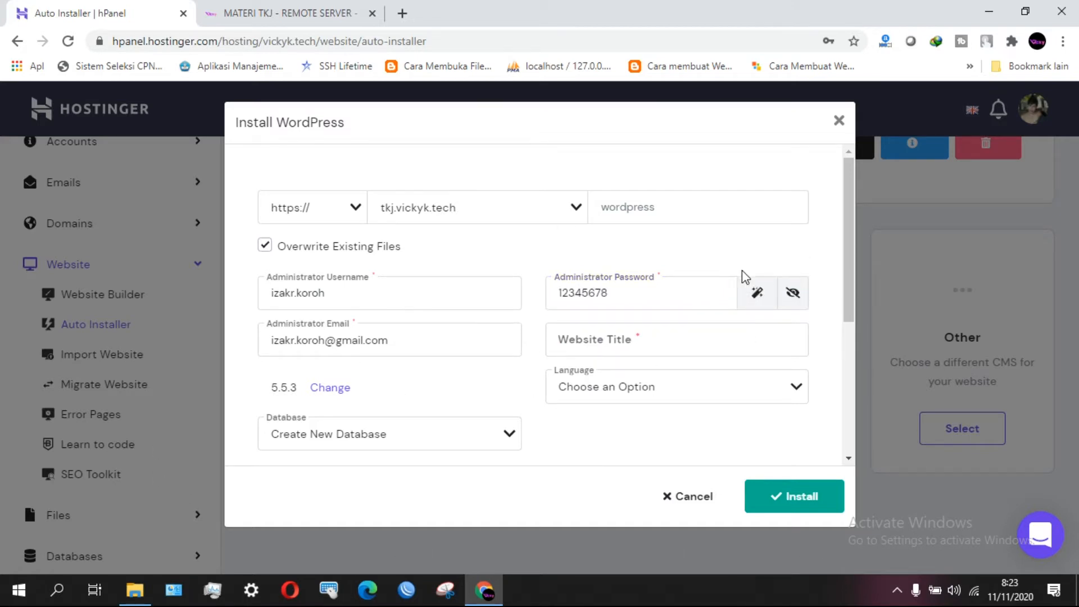
click(708, 346)
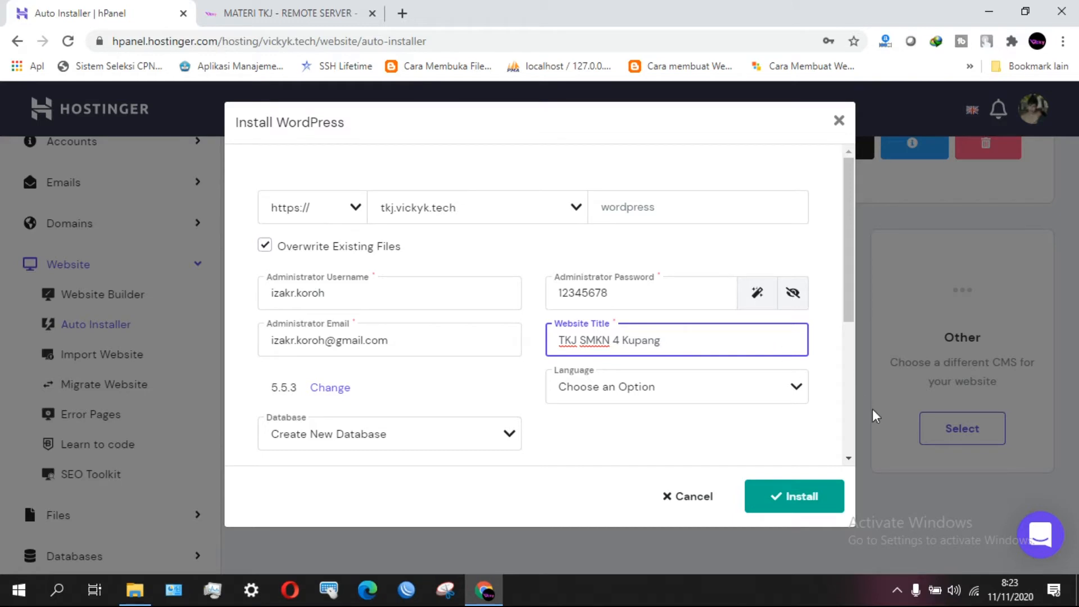
Set the site language to English.
click(798, 386)
scroll(759, 434, down, 3)
scroll(762, 435, up, 3)
text(indo)
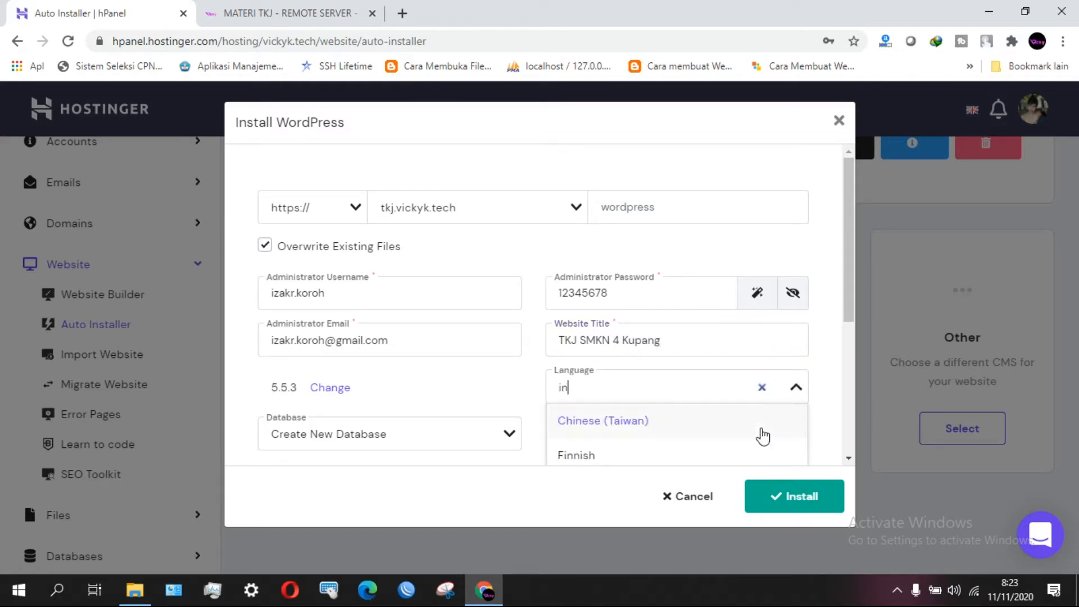
key(BackSpace)
key(BackSpace)
key(BackSpace)
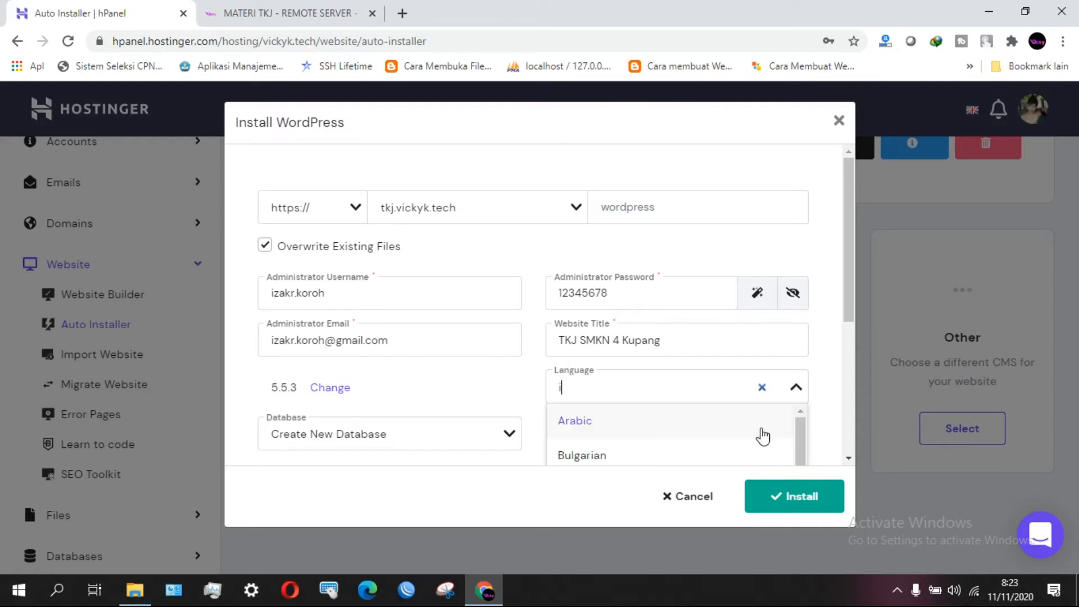
text(en)
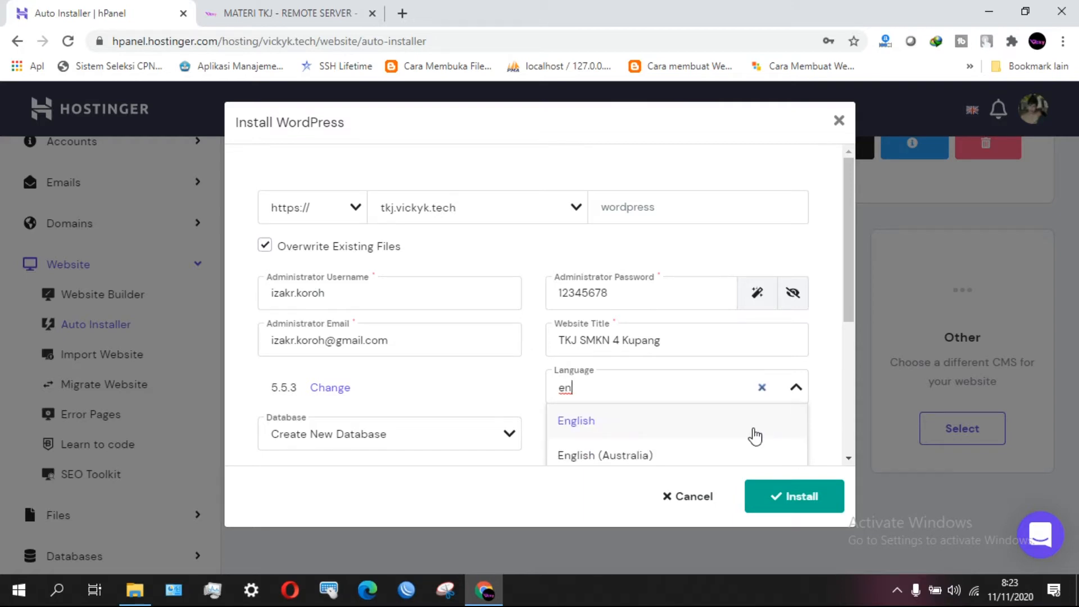
click(581, 430)
scroll(663, 411, down, 4)
scroll(664, 411, up, 4)
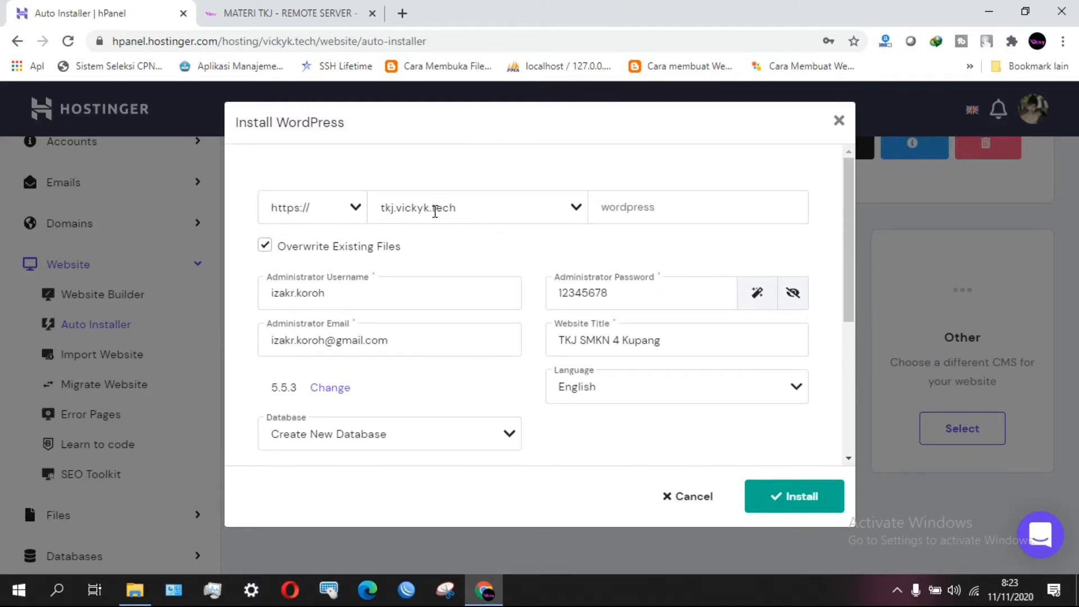
Review the username, password, title and English language, then submit the installation.
click(447, 283)
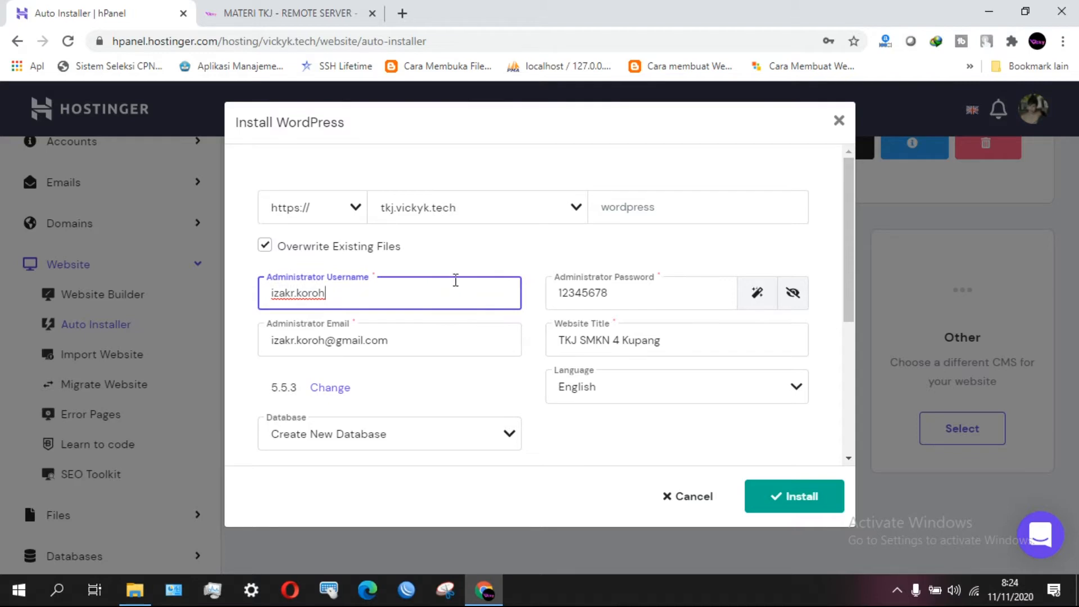
click(614, 297)
click(696, 349)
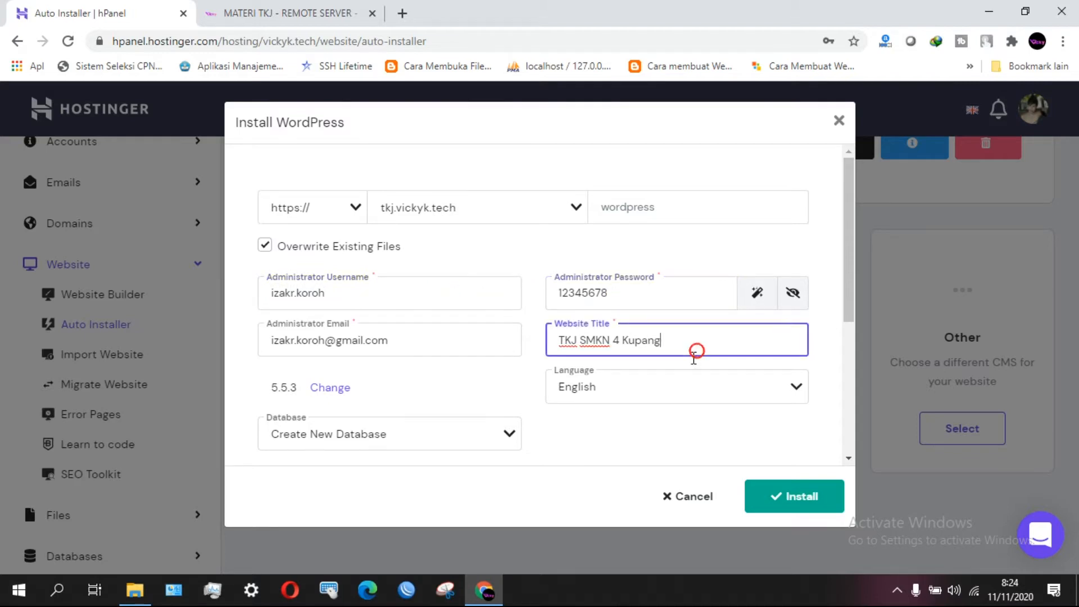
click(665, 397)
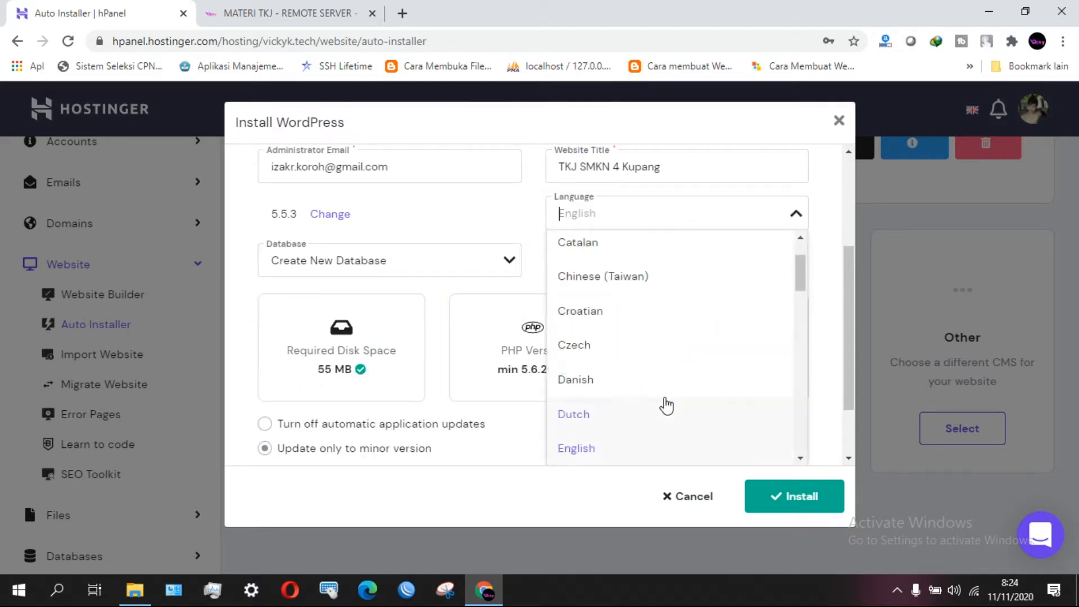
click(575, 369)
scroll(612, 389, down, 2)
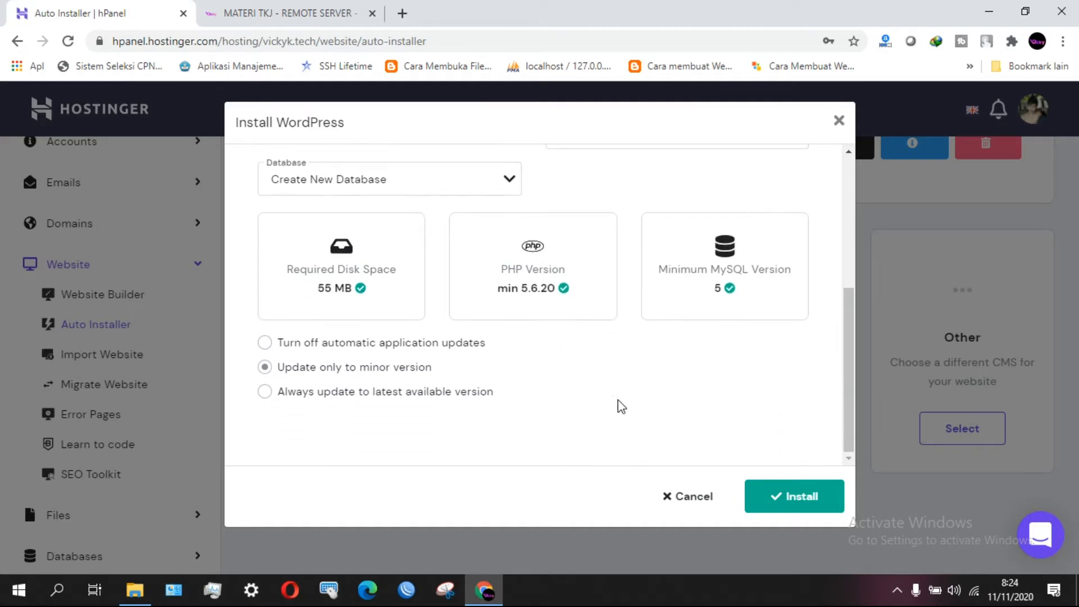
scroll(618, 407, up, 4)
scroll(618, 407, down, 4)
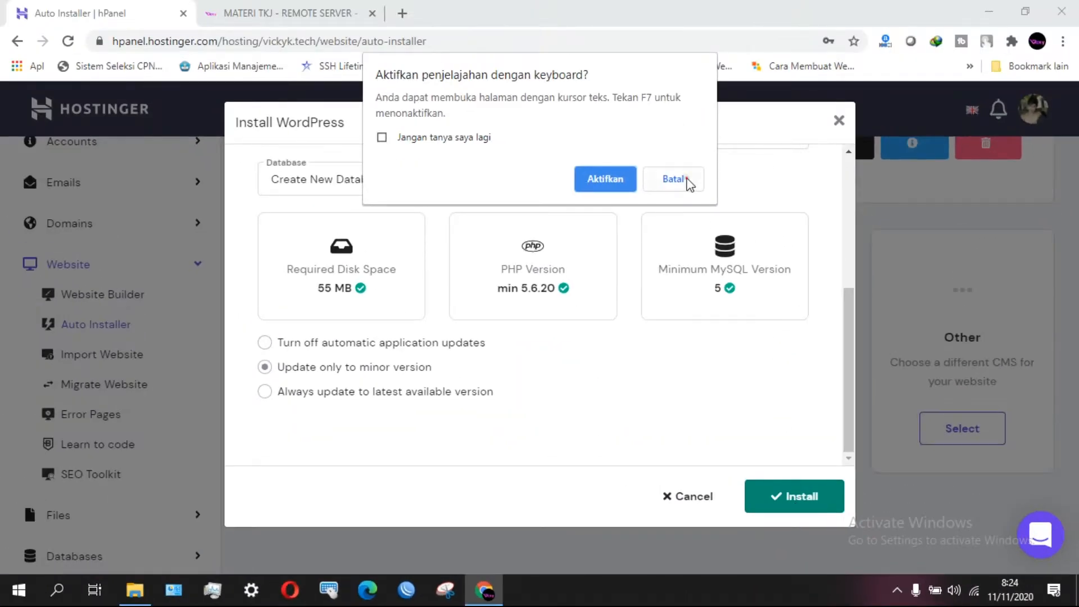
click(496, 0)
click(821, 493)
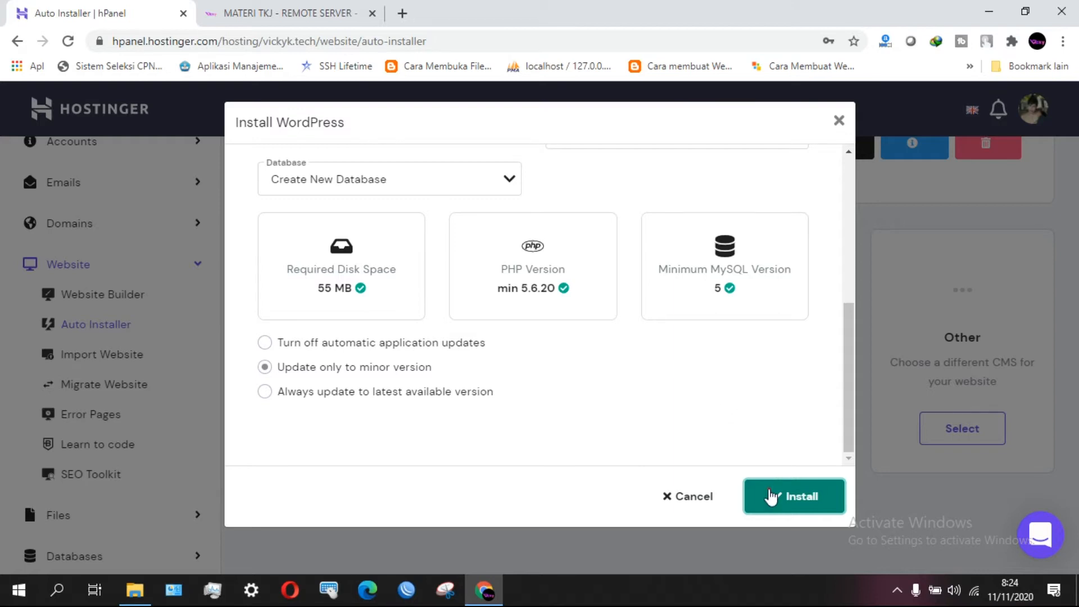
Correct the administrator password and resubmit the tkj.vickyk.tech WordPress installation.
scroll(787, 374, up, 5)
scroll(786, 383, down, 1)
scroll(787, 382, up, 1)
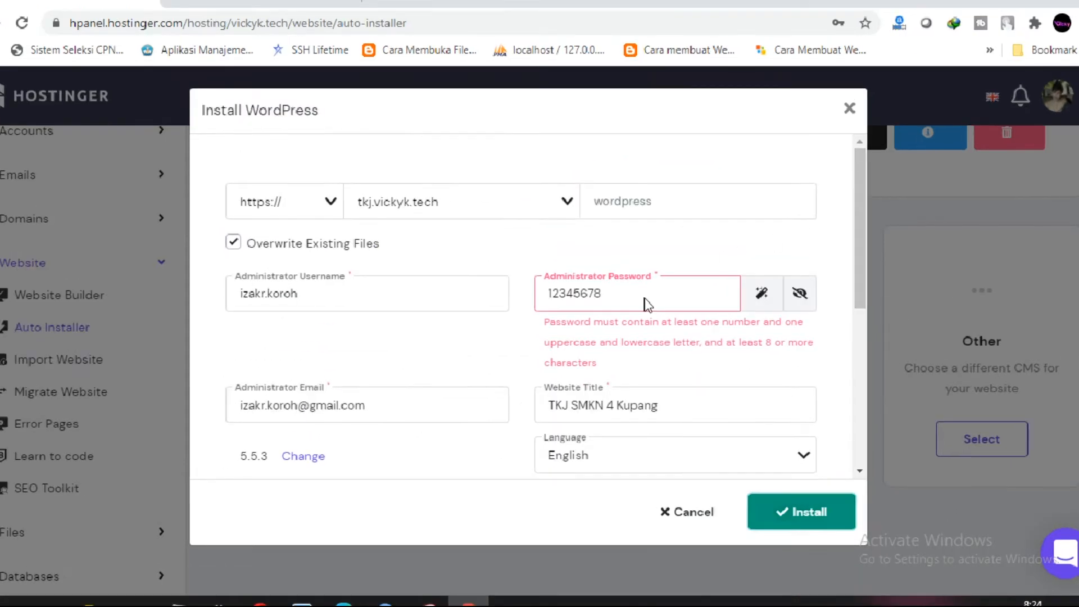
key(F7)
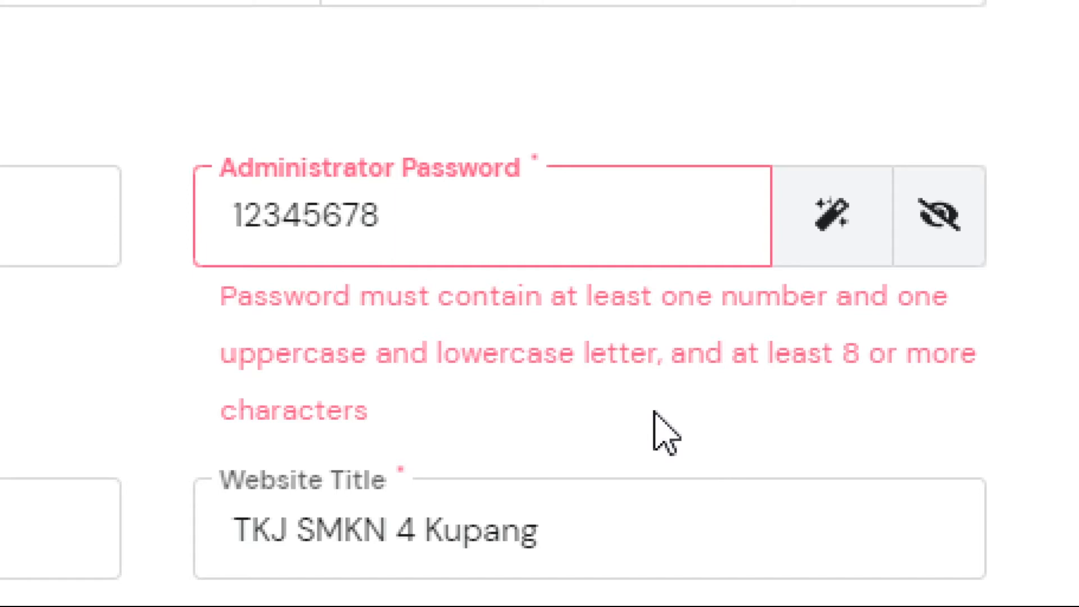
key(F7)
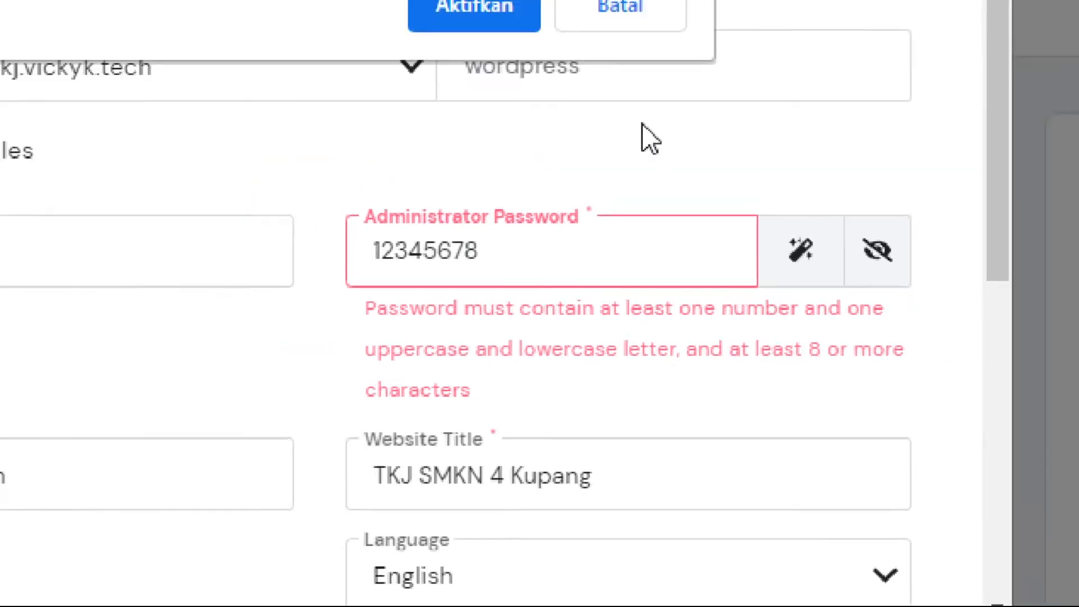
click(675, 183)
click(555, 293)
text(@)
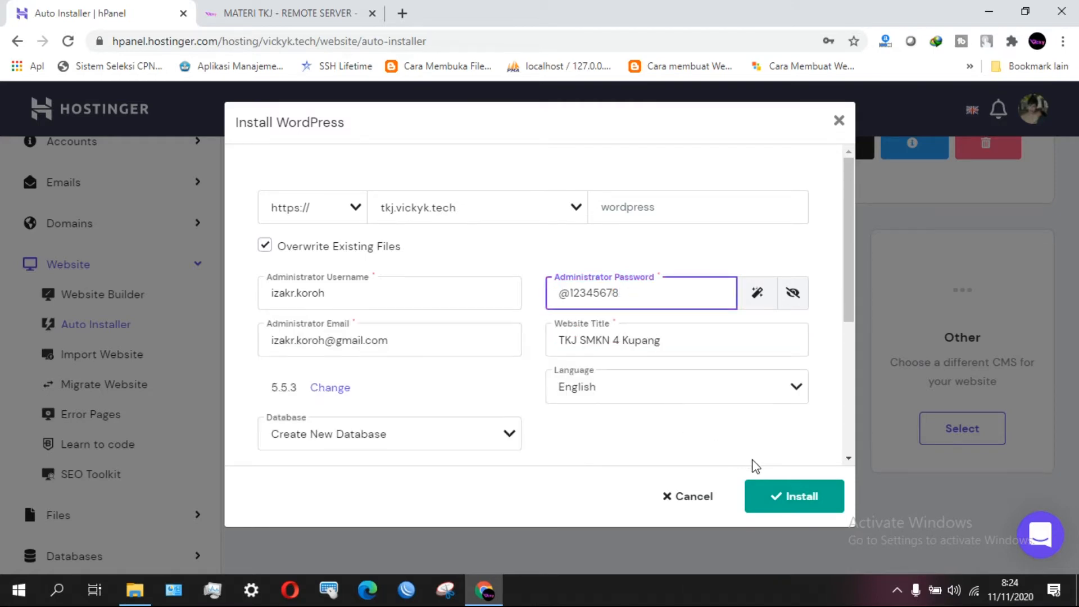
click(781, 495)
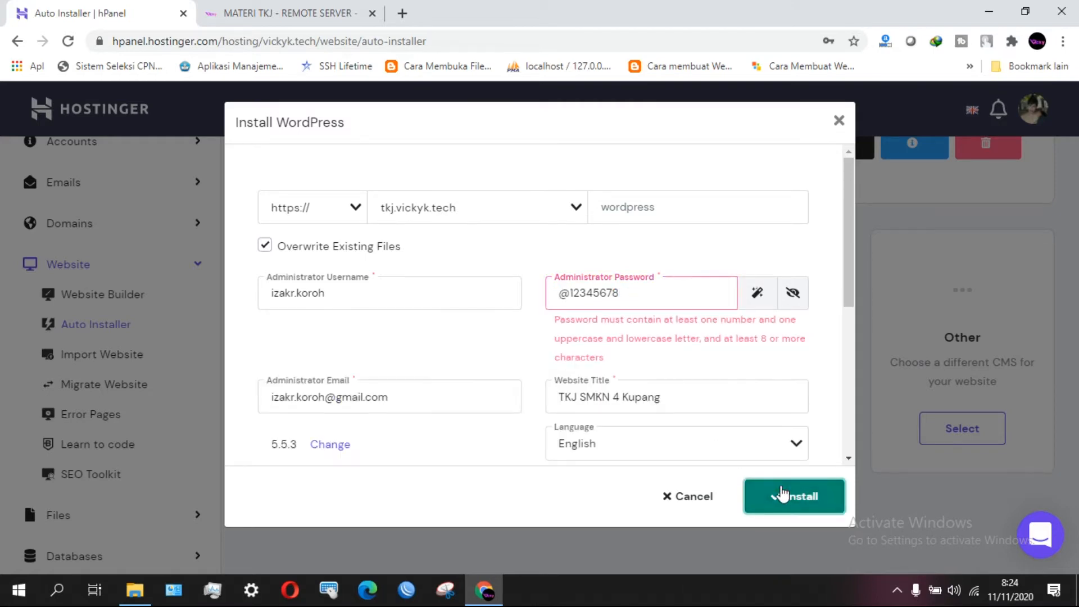
click(644, 297)
text(Vi)
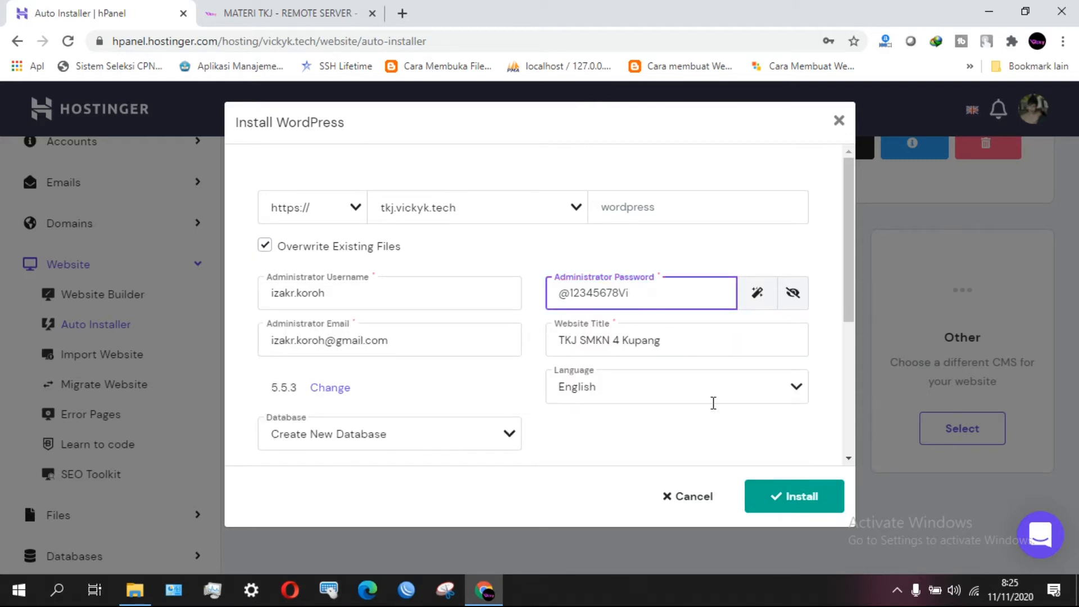
click(792, 497)
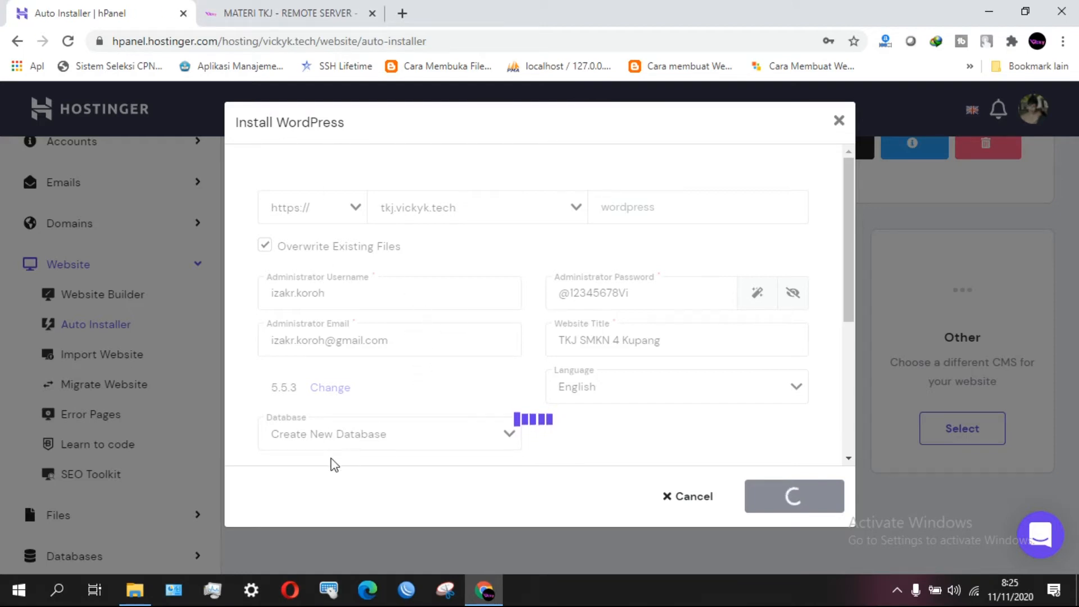
click(988, 7)
mouse_move(56, 11)
mouse_down()
mouse_move(71, 27)
mouse_move(51, 5)
mouse_up()
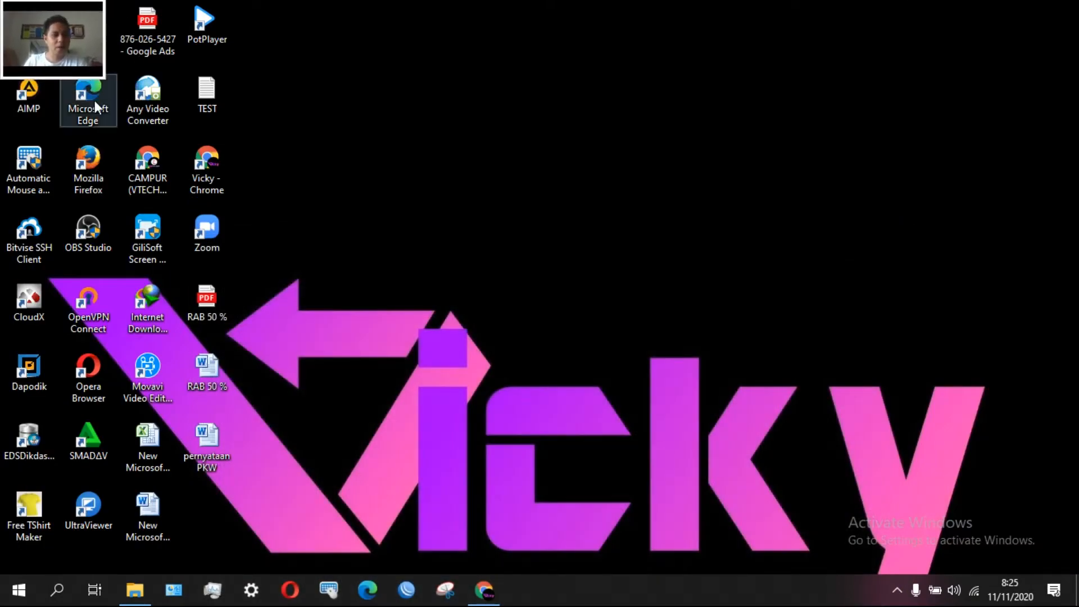
drag(103, 74, 806, 451)
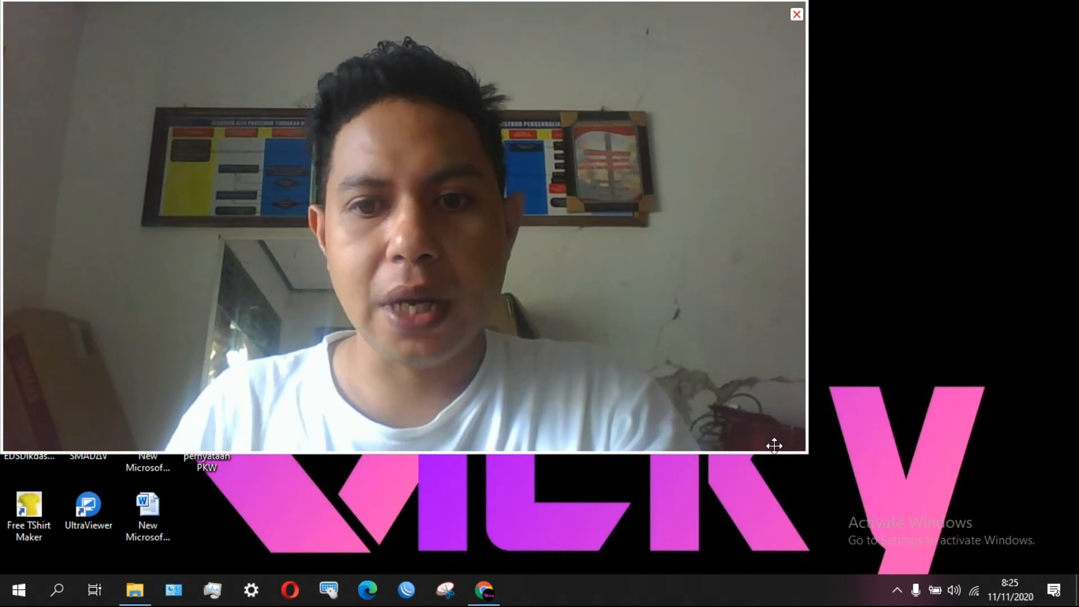
drag(805, 453, 117, 65)
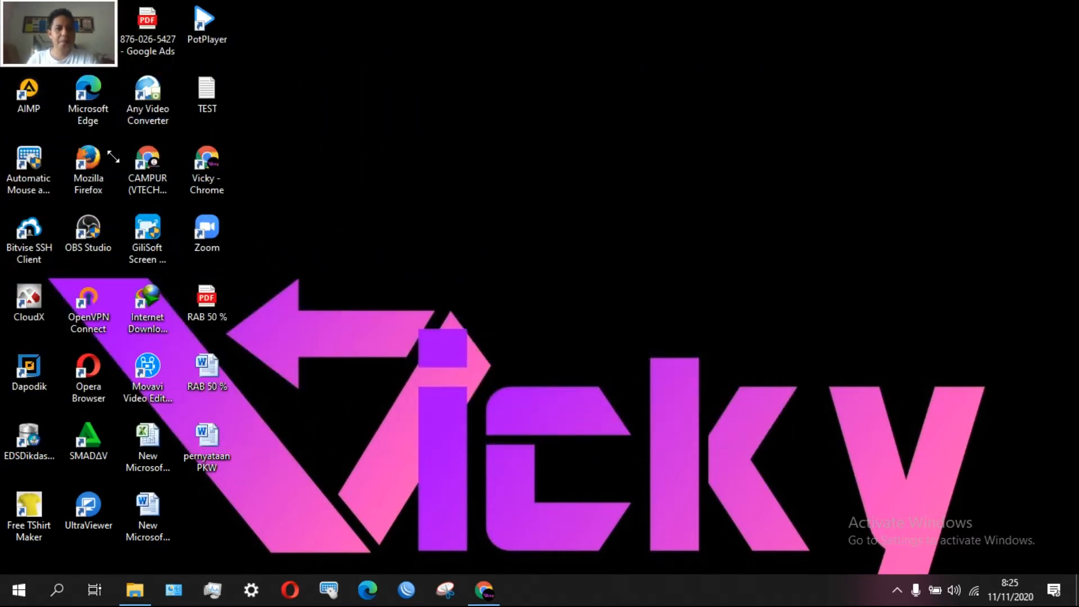
click(105, 14)
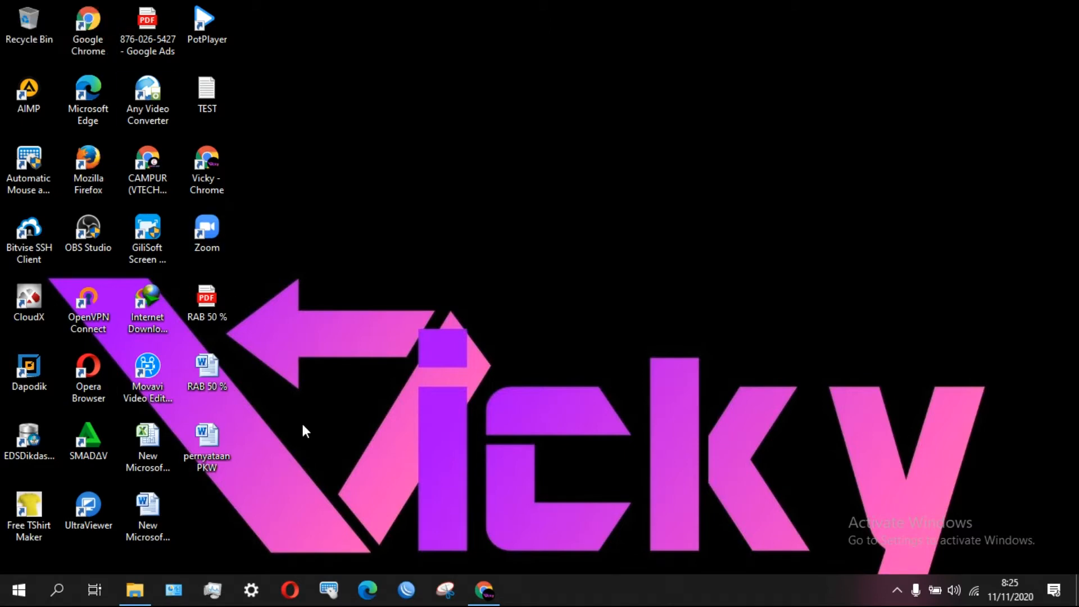
click(474, 598)
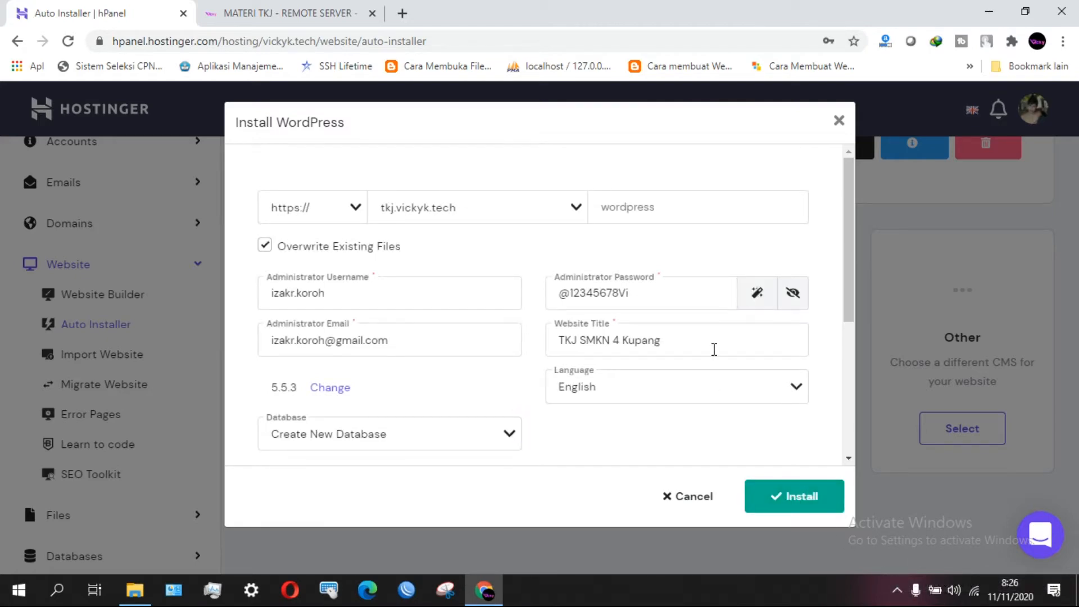
Cancel the install form and accept Chrome's prompt to update the saved password.
scroll(713, 349, down, 5)
scroll(713, 349, up, 3)
scroll(714, 349, down, 3)
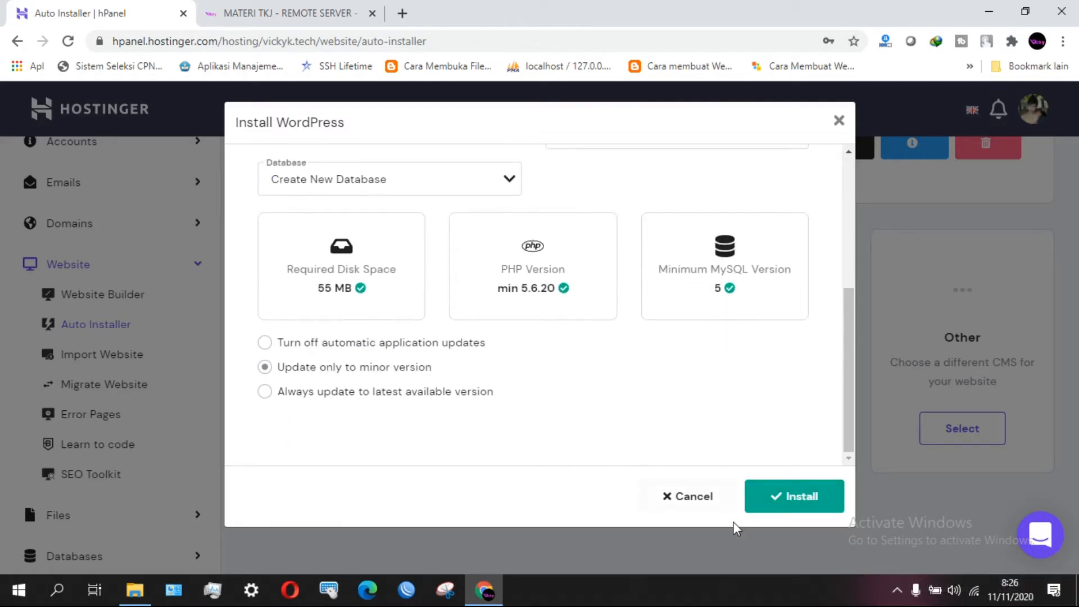
click(696, 497)
click(736, 306)
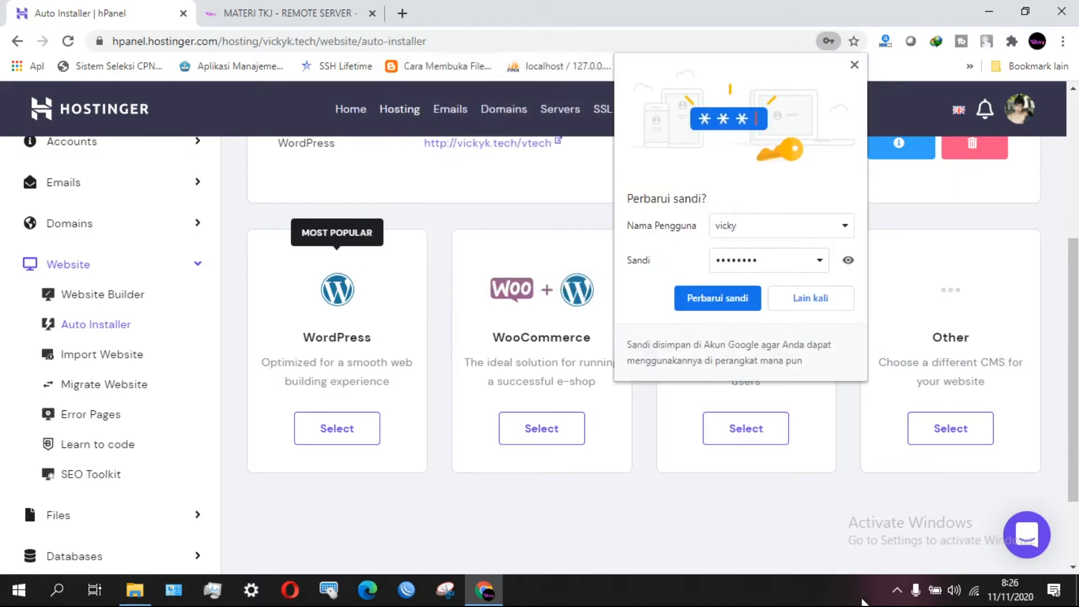
Stop the screen recording from the system tray.
click(897, 590)
right_click(899, 535)
click(936, 489)
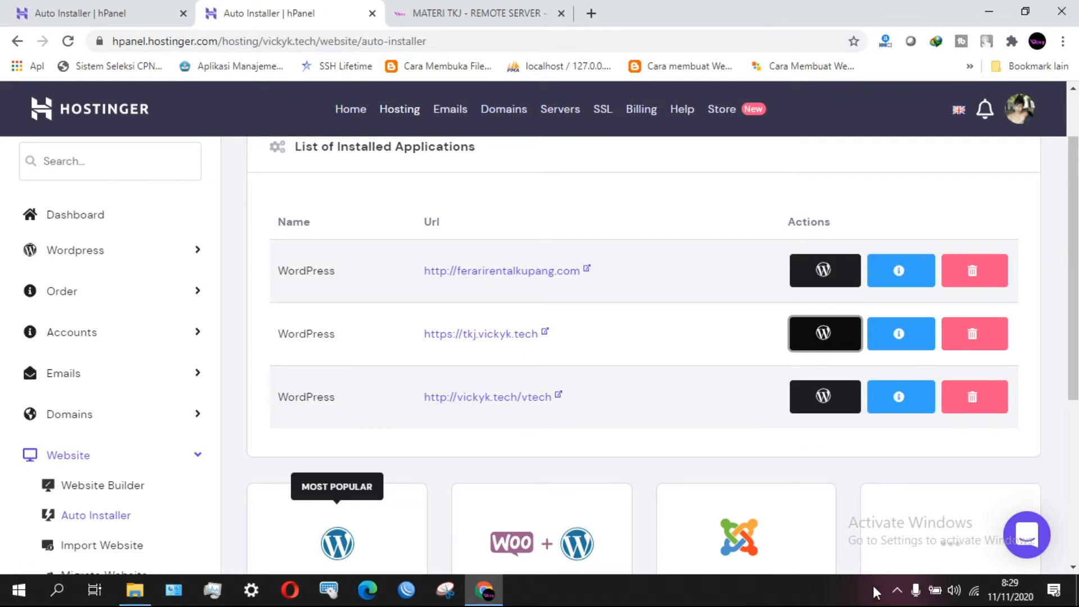
click(897, 590)
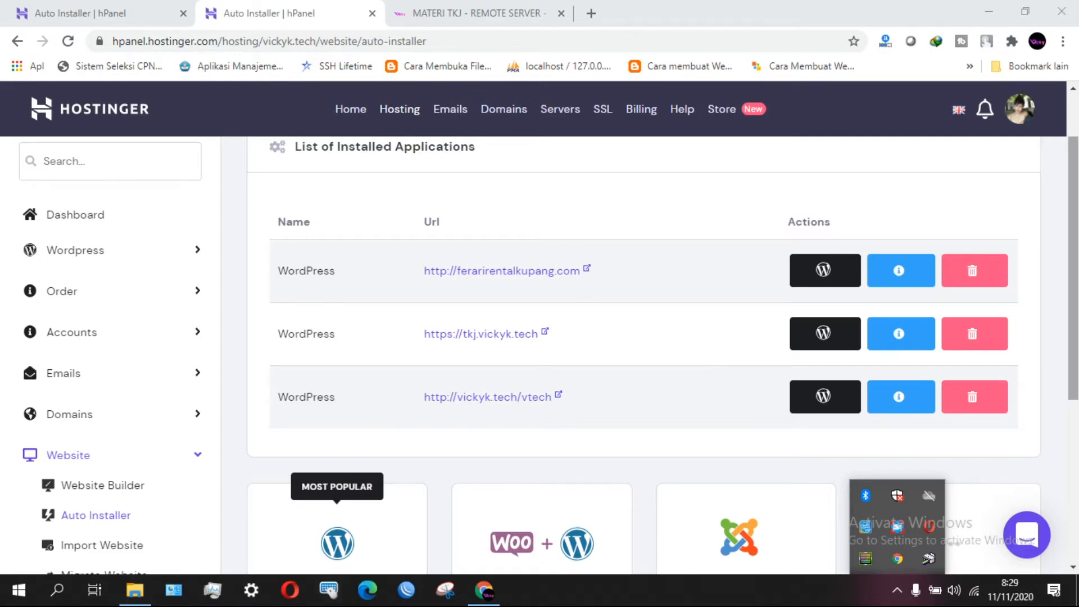
scroll(577, 303, up, 2)
scroll(430, 262, down, 1)
scroll(430, 262, up, 1)
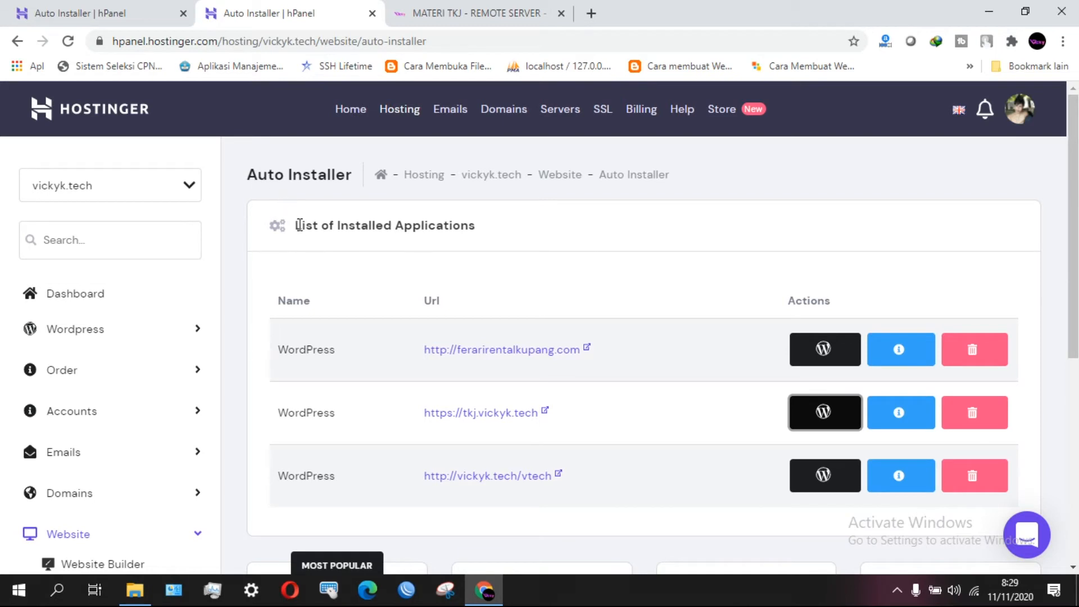
drag(301, 228, 482, 238)
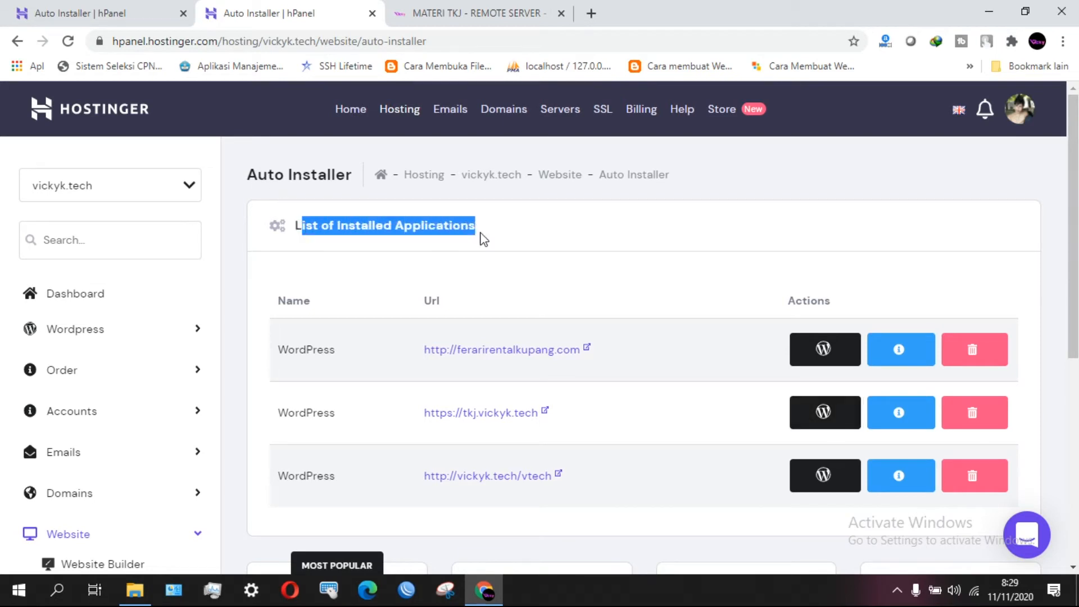
scroll(575, 284, down, 1)
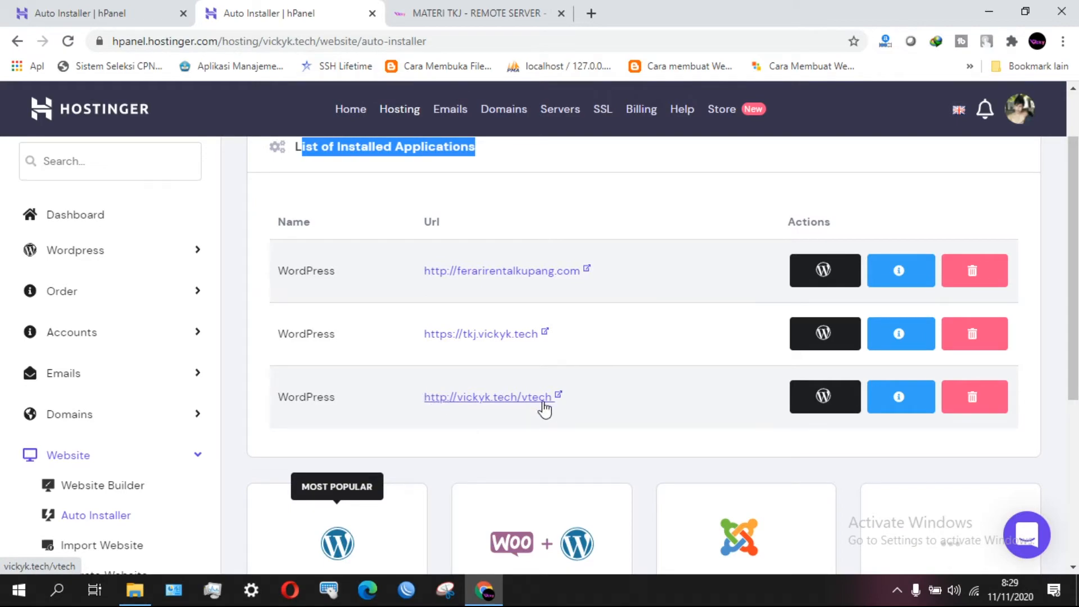
click(425, 8)
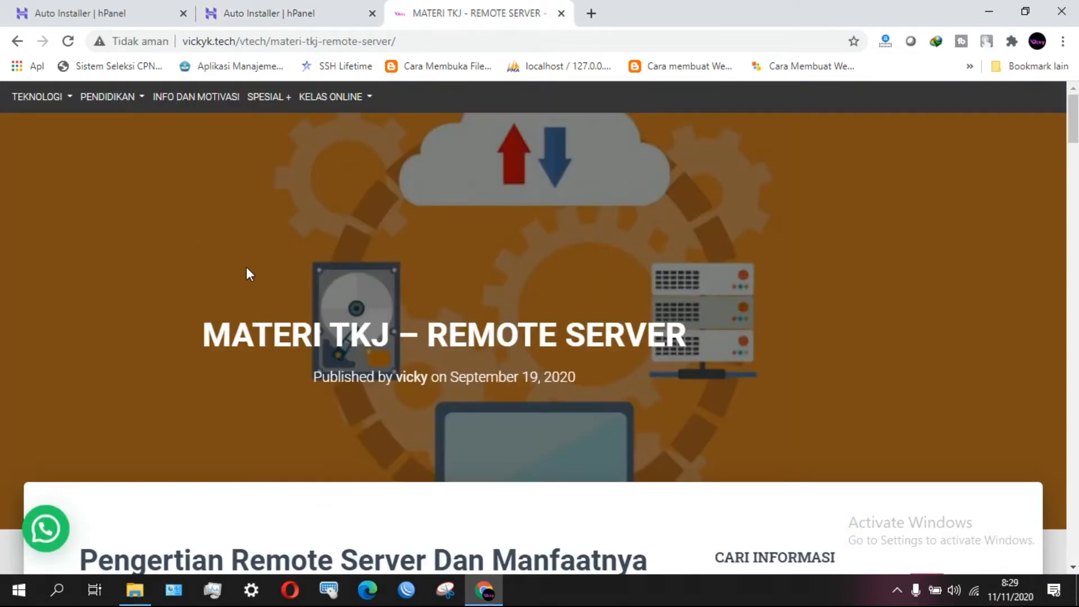
scroll(246, 267, down, 10)
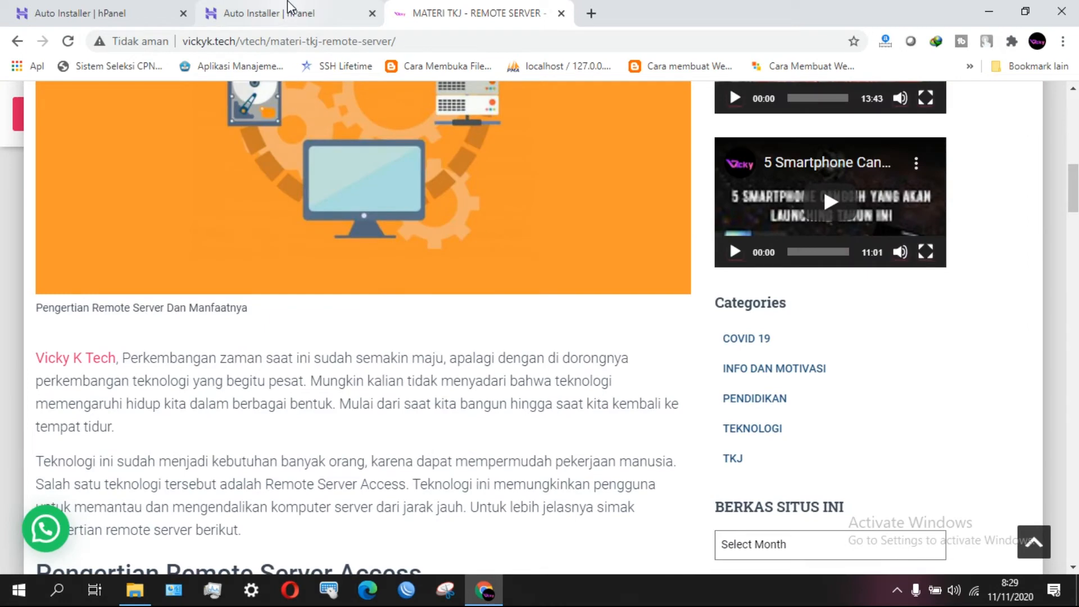
click(287, 8)
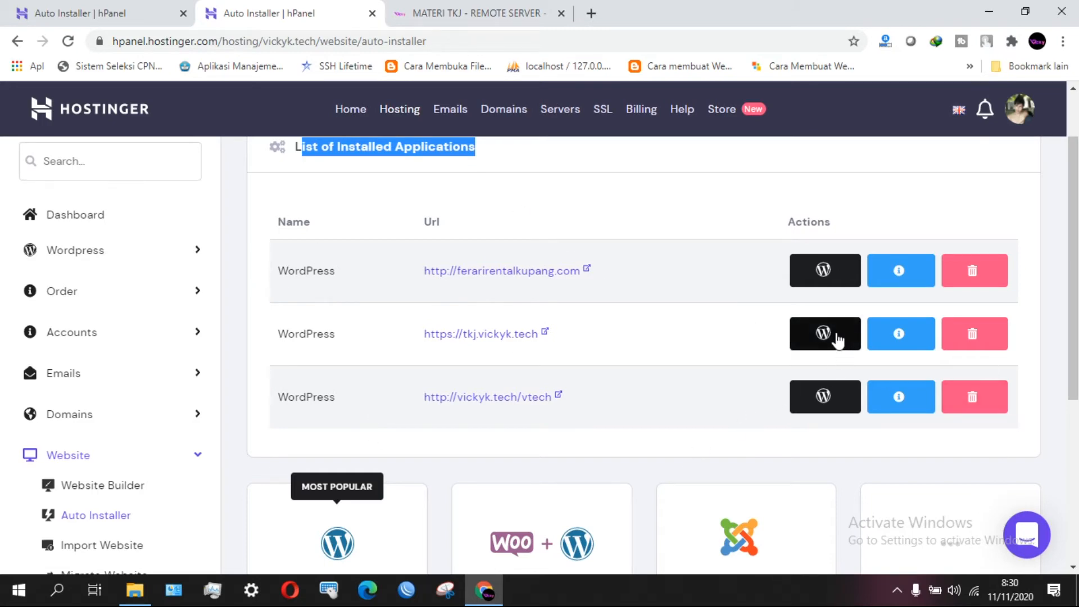
key(F7)
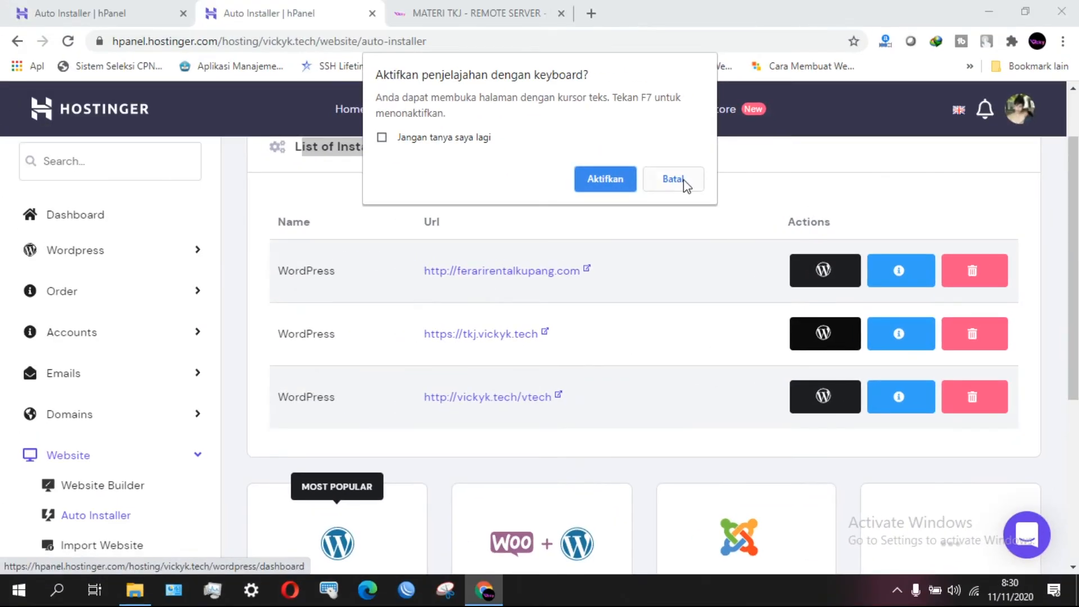
click(684, 180)
Open the tkj.vickyk.tech WordPress dashboard, showing Force HTTPs and Maintenance mode inactive.
click(824, 337)
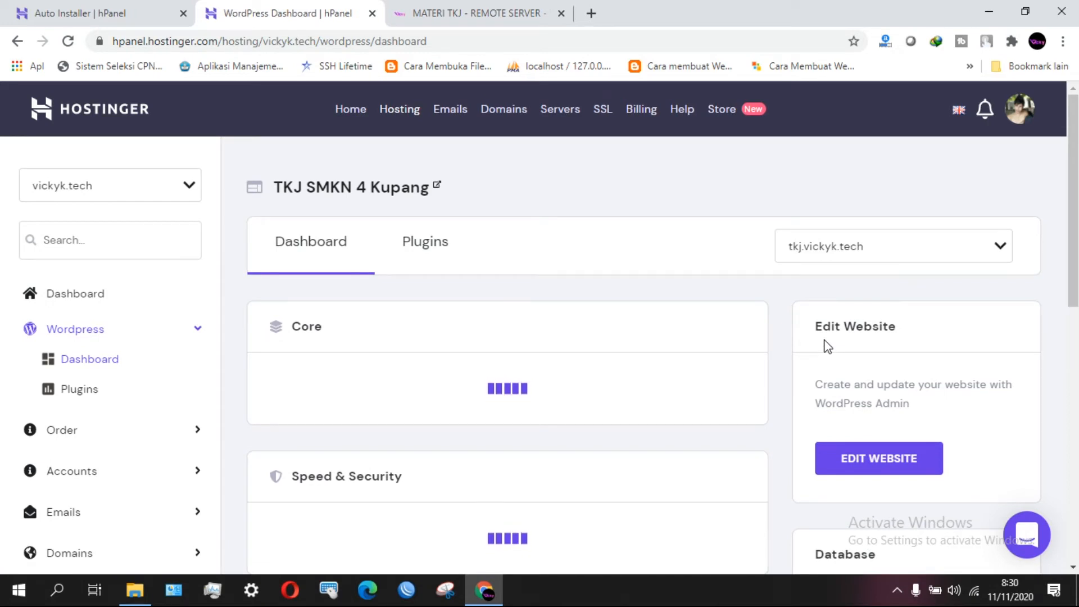
drag(272, 187, 485, 203)
click(579, 192)
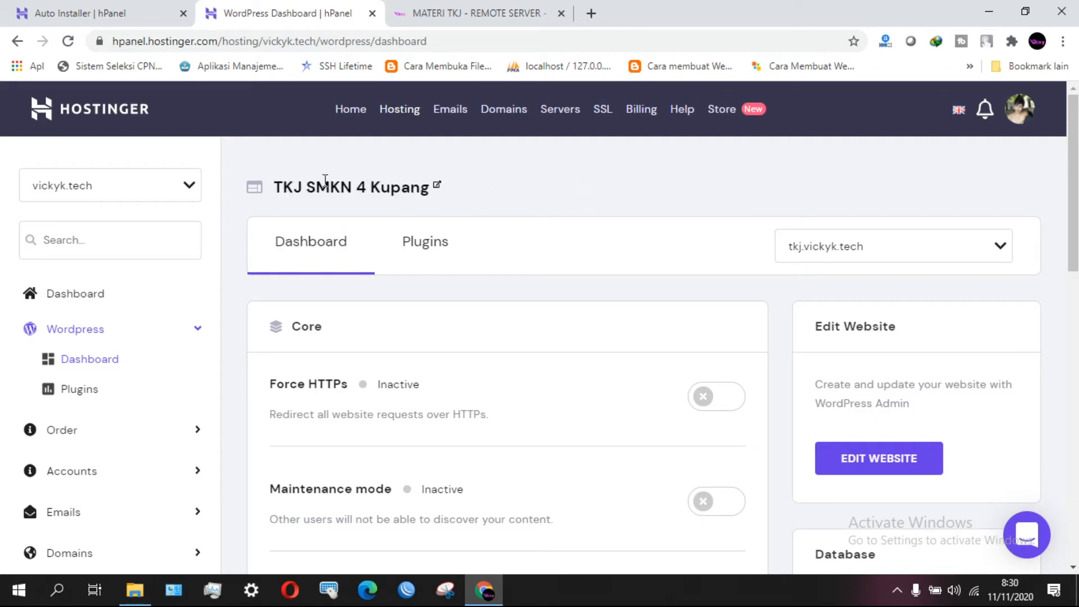
scroll(466, 377, down, 1)
scroll(472, 386, up, 1)
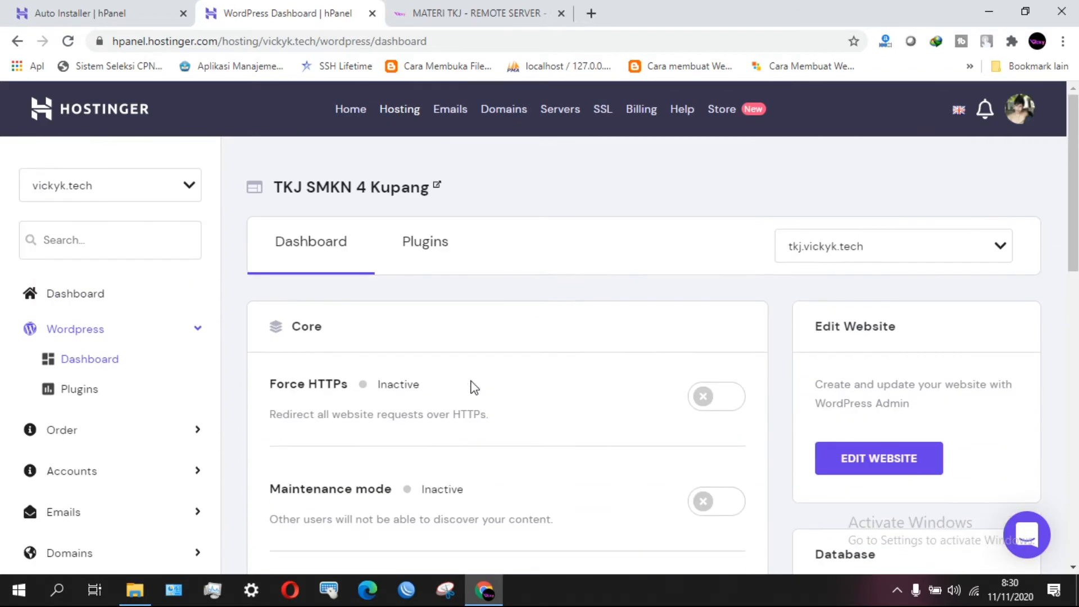
scroll(683, 331, down, 3)
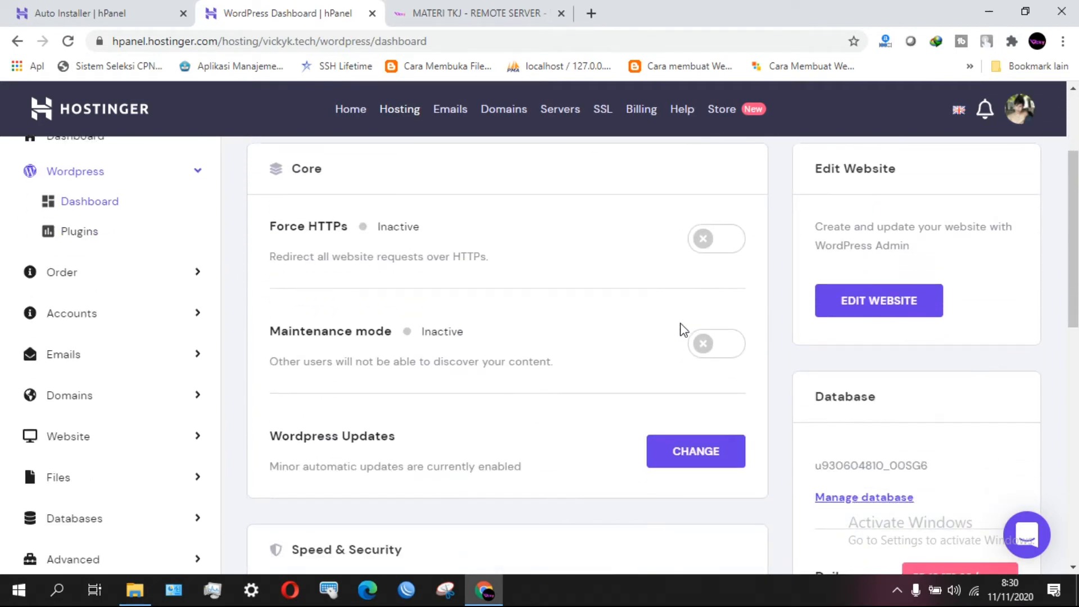
scroll(683, 330, up, 3)
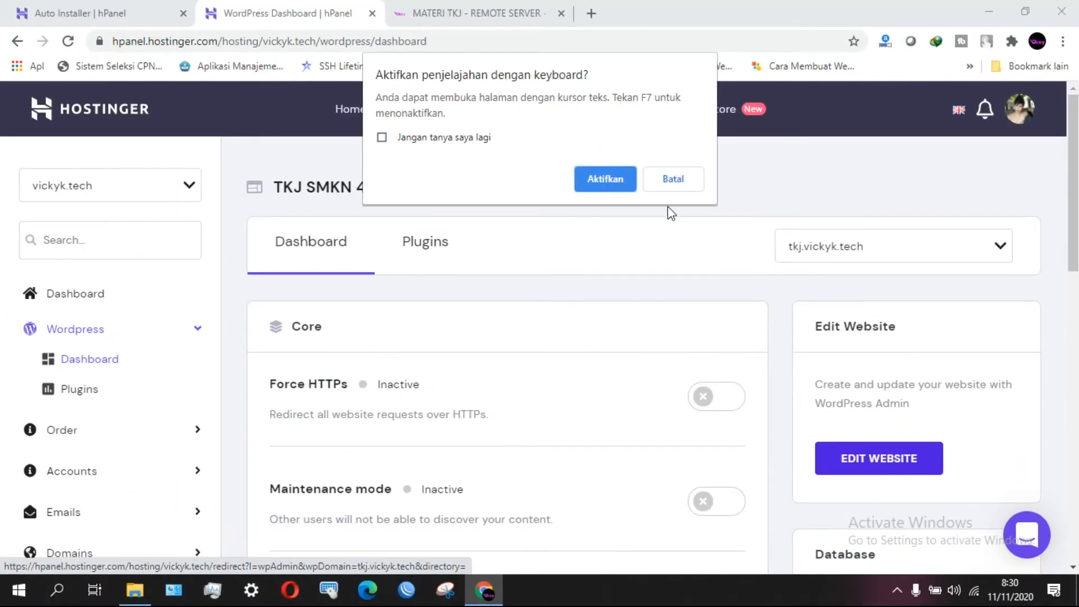
click(662, 183)
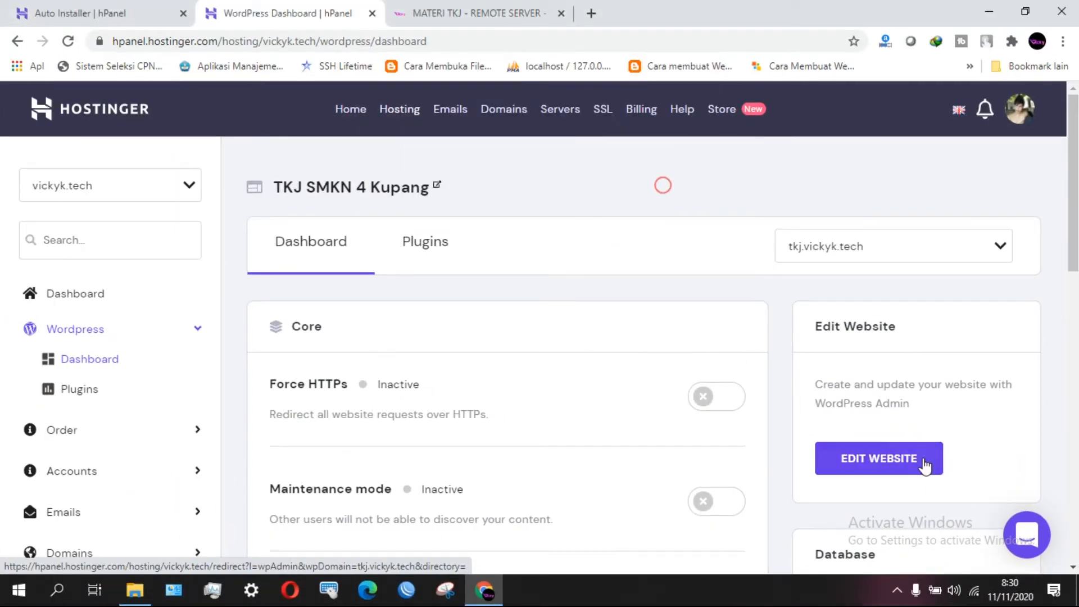
Open the TKJ SMKN 4 Kupang admin at tkj.vickyk.tech/wp-admin and bring up the site-name link menu.
click(933, 471)
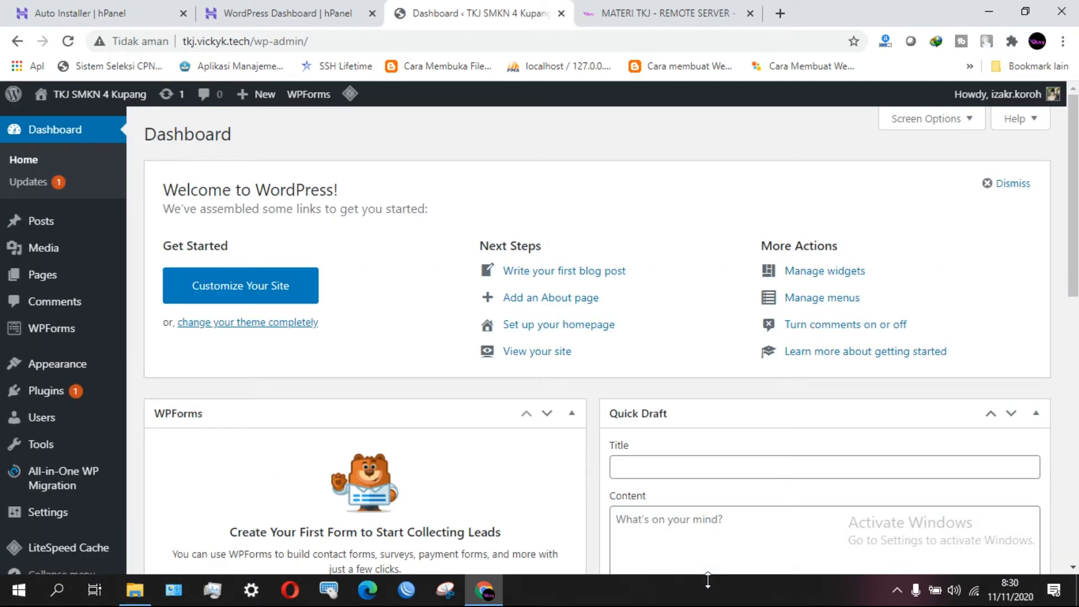
scroll(640, 455, down, 5)
scroll(641, 452, up, 5)
scroll(917, 328, down, 7)
scroll(919, 329, up, 4)
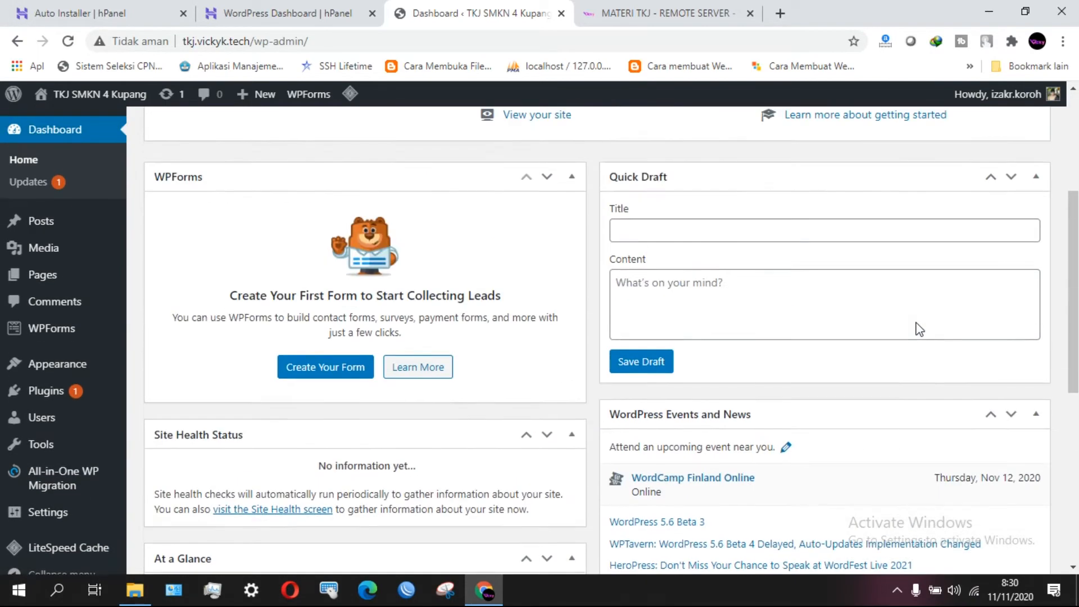
scroll(919, 329, up, 4)
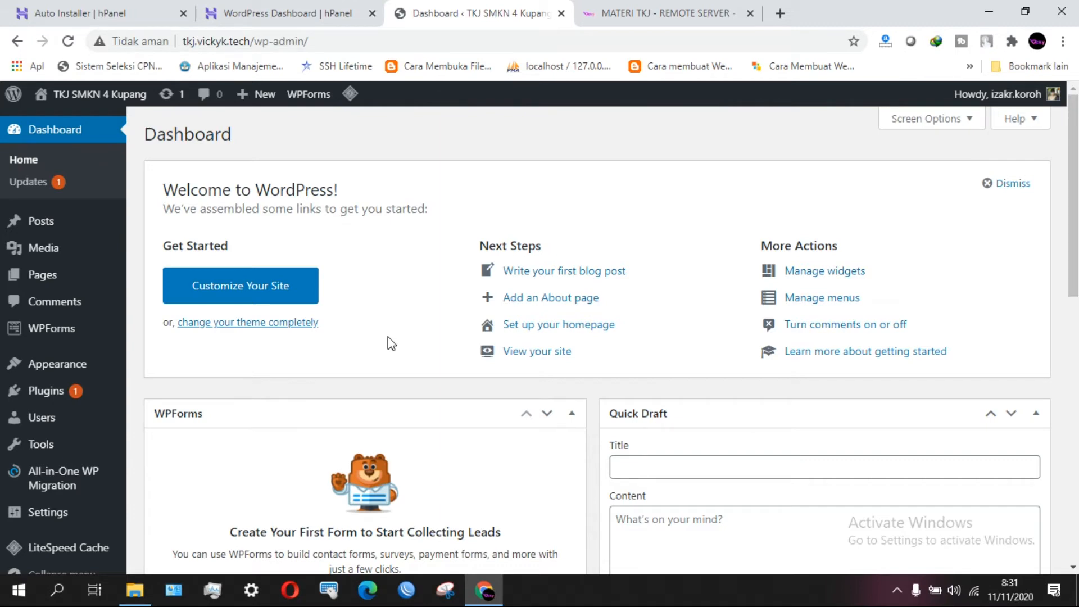
mouse_move(1070, 198)
mouse_down()
mouse_move(1072, 253)
mouse_move(1071, 194)
mouse_up()
mouse_move(99, 106)
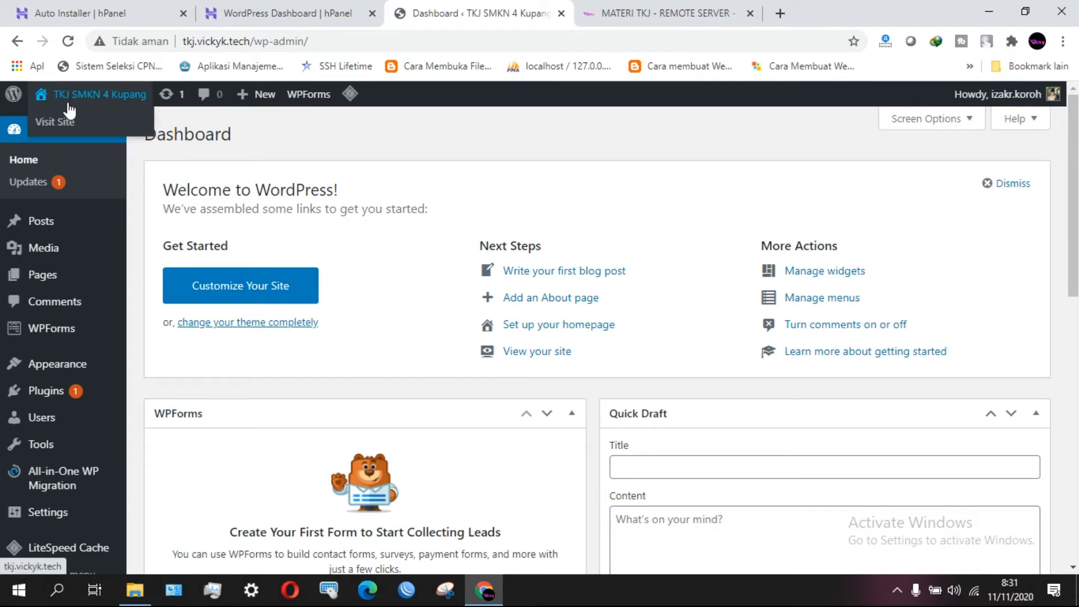
right_click(64, 125)
click(90, 134)
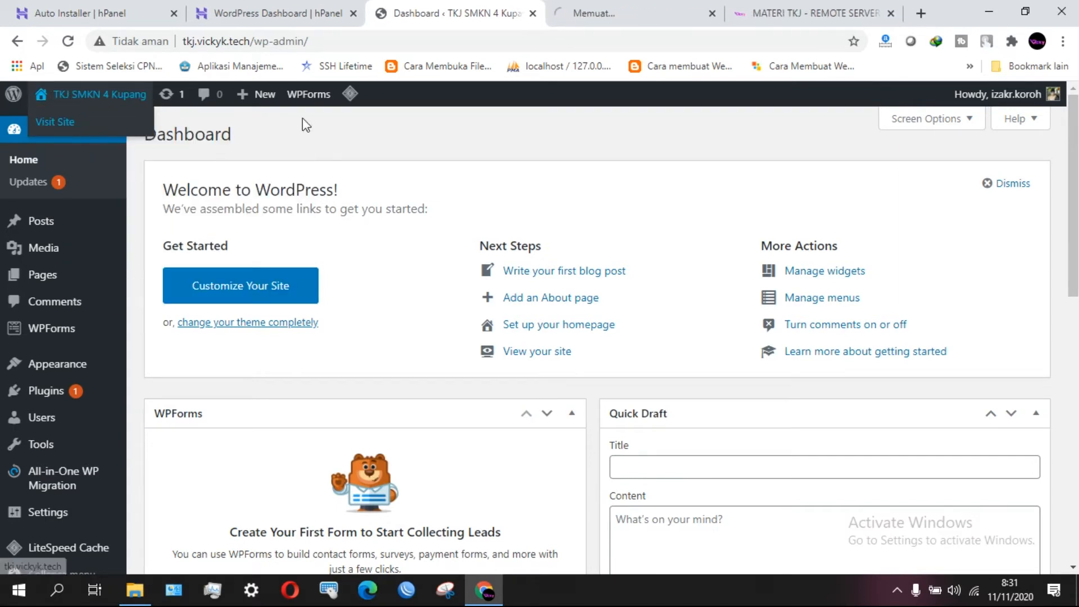
click(629, 13)
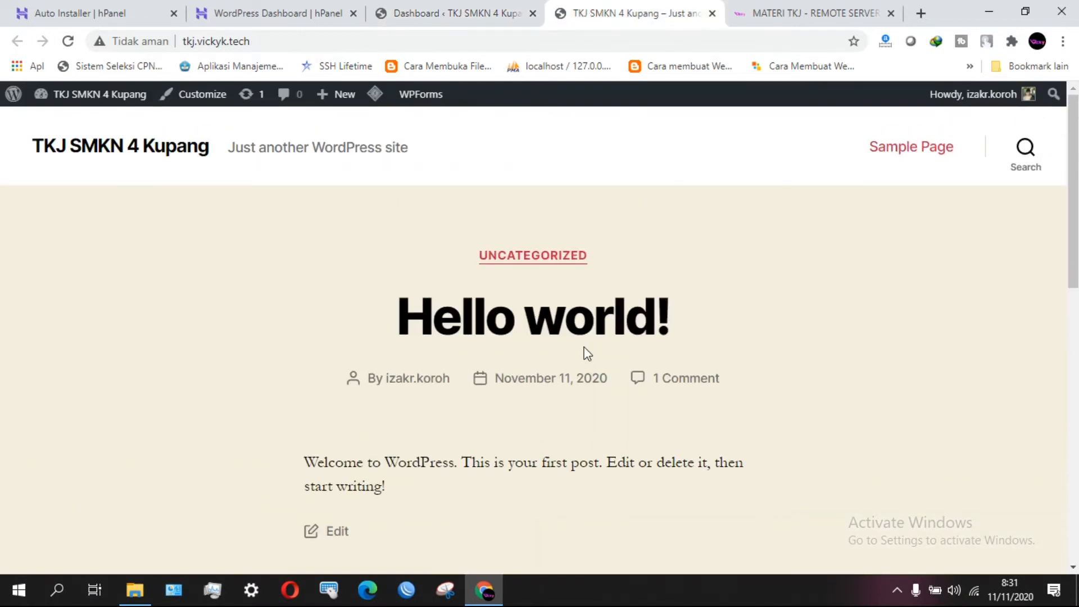
drag(1074, 185, 1074, 141)
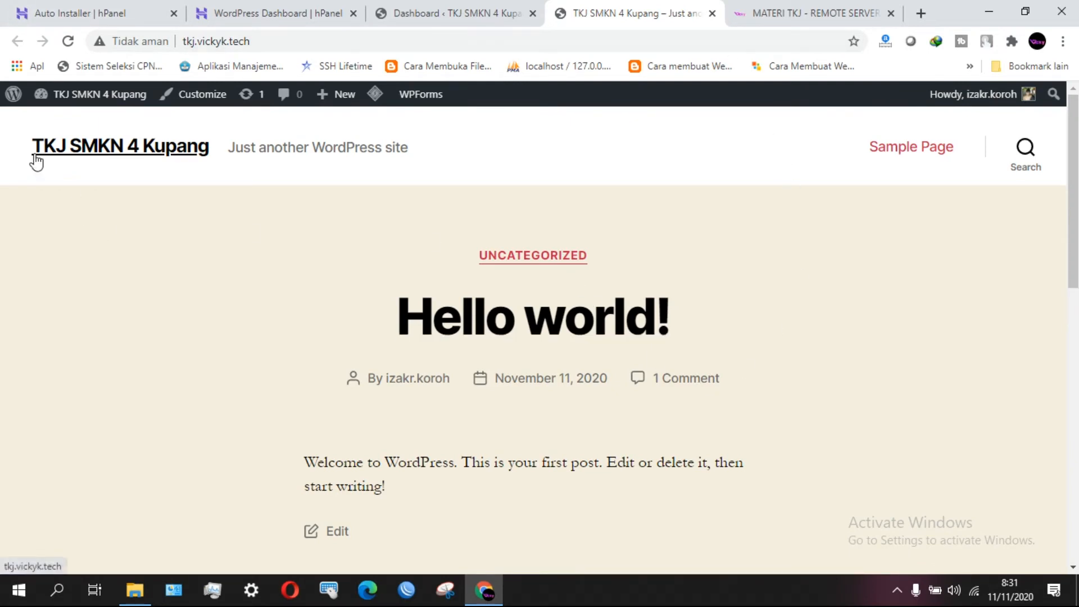
drag(277, 38, 172, 53)
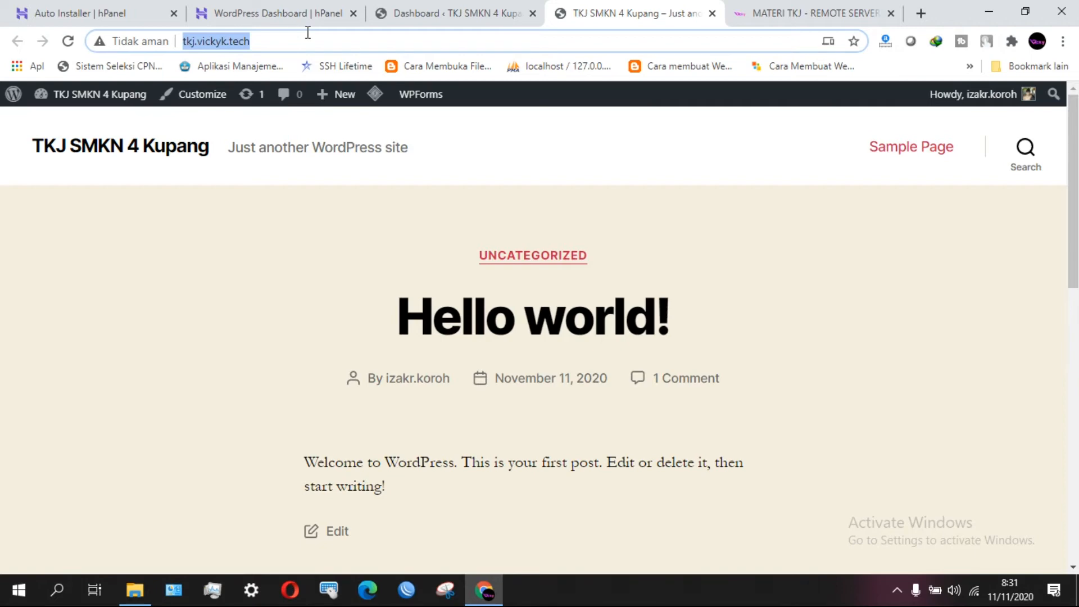
click(339, 43)
scroll(481, 234, down, 1)
scroll(484, 238, up, 1)
scroll(482, 235, down, 1)
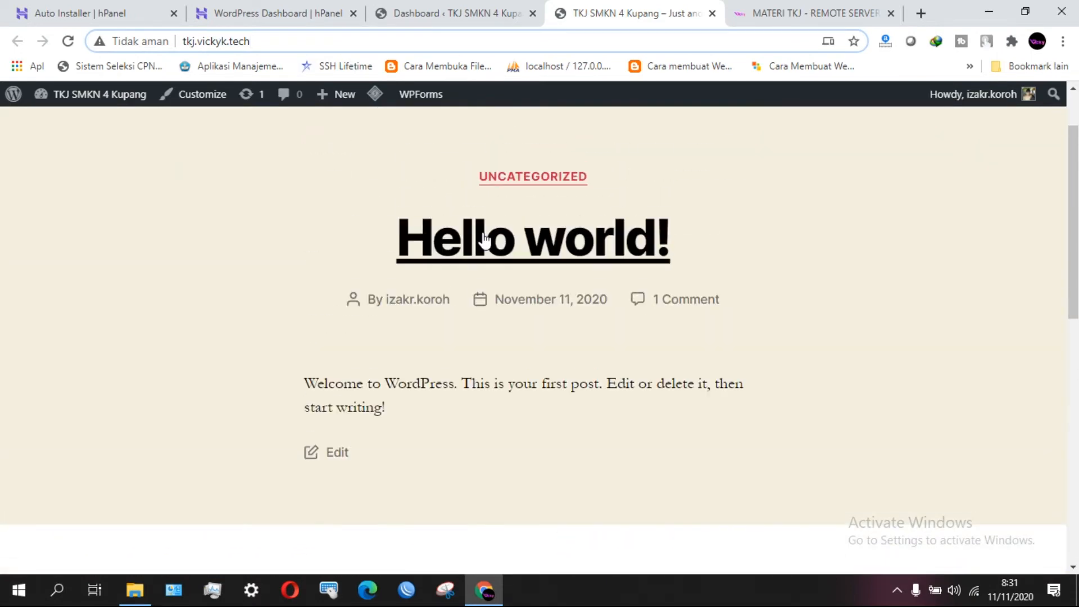
scroll(483, 237, down, 1)
scroll(477, 213, up, 2)
scroll(468, 188, down, 6)
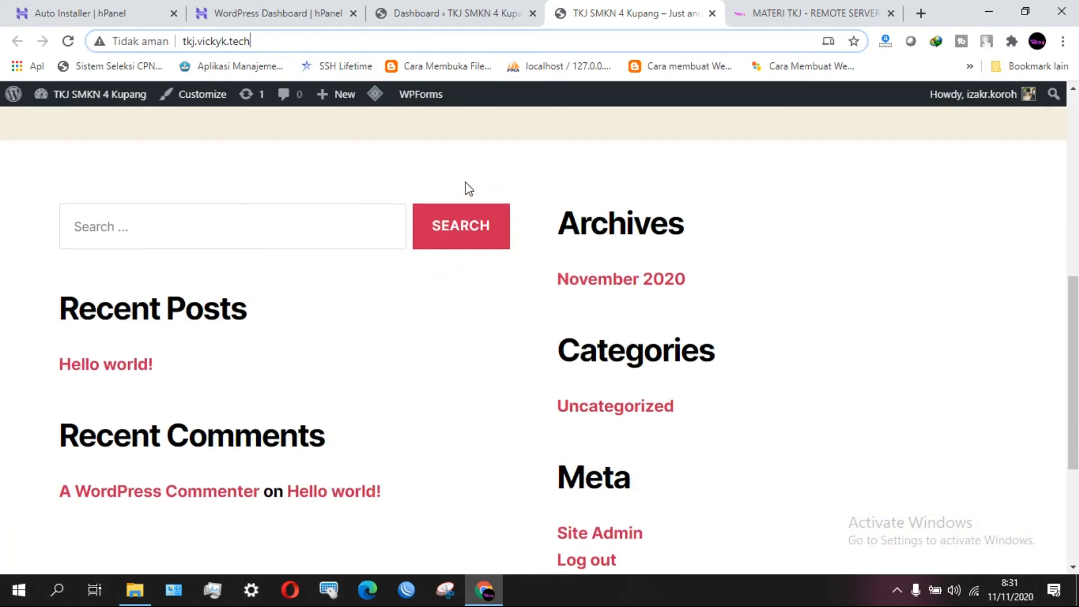
scroll(467, 188, up, 5)
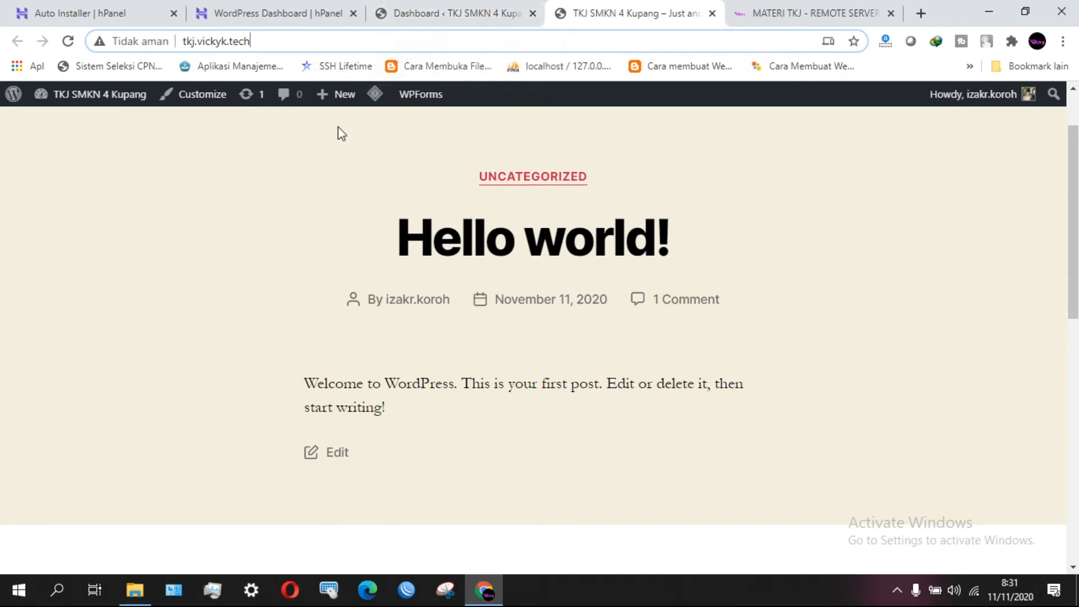
click(286, 45)
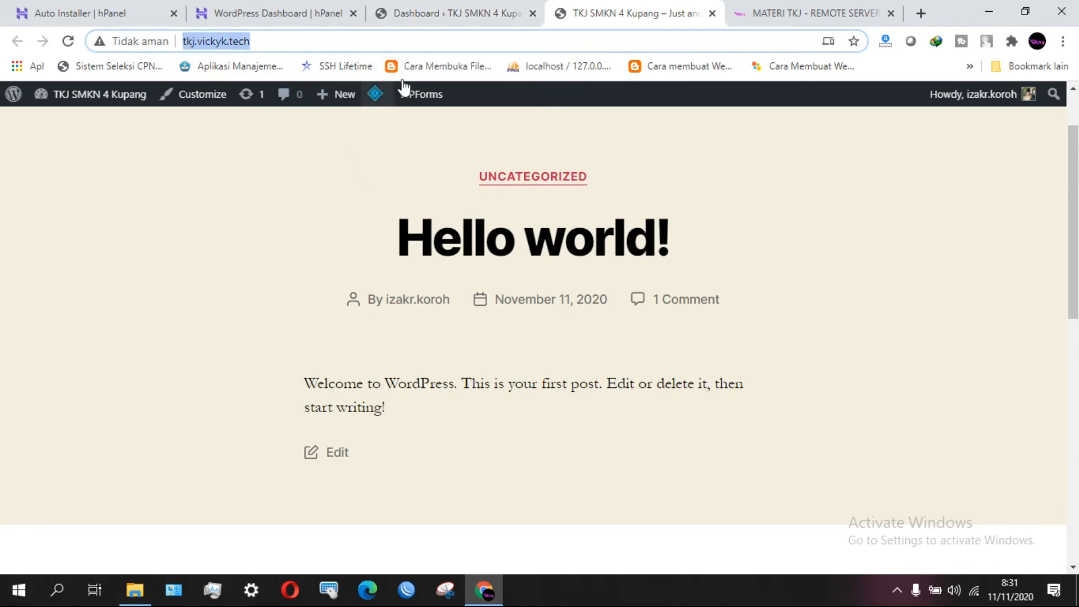
click(563, 40)
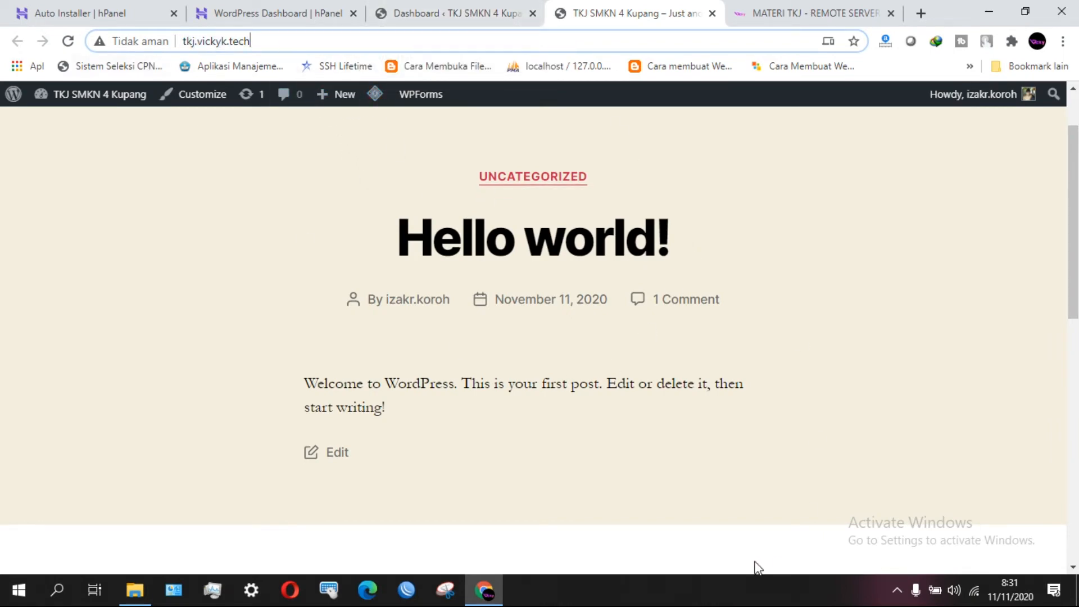
scroll(816, 348, down, 10)
scroll(816, 348, up, 10)
Close the live site tab and open All Posts in the WordPress admin.
click(712, 13)
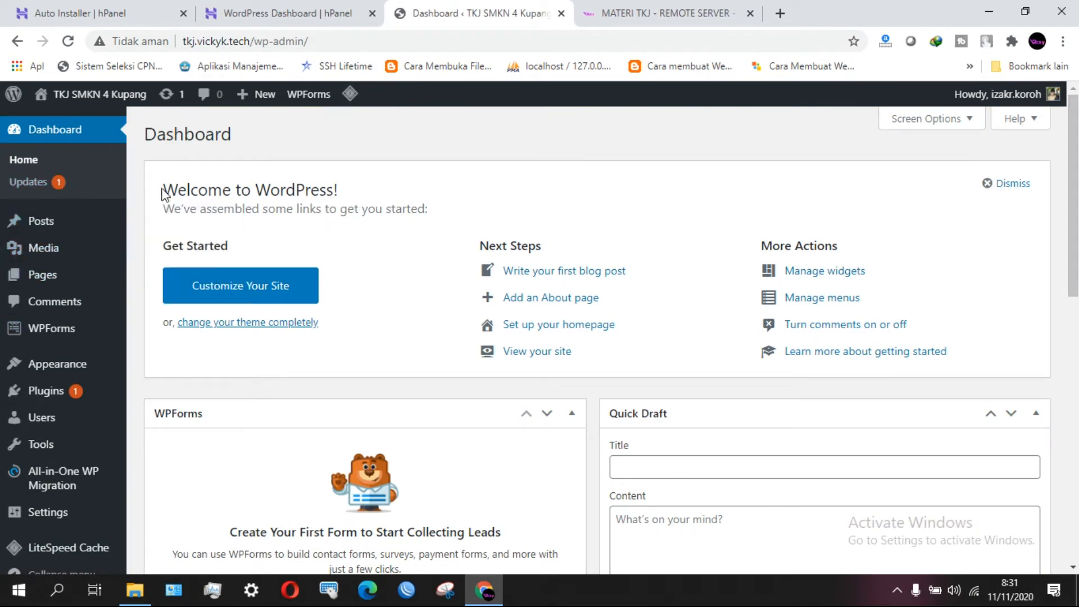
mouse_move(72, 225)
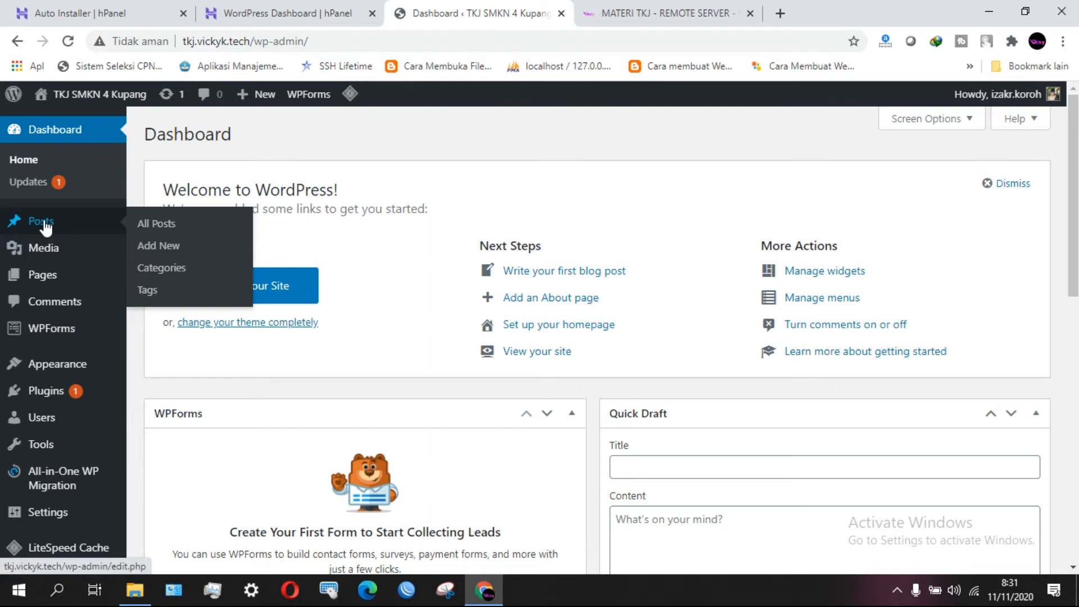
key(F7)
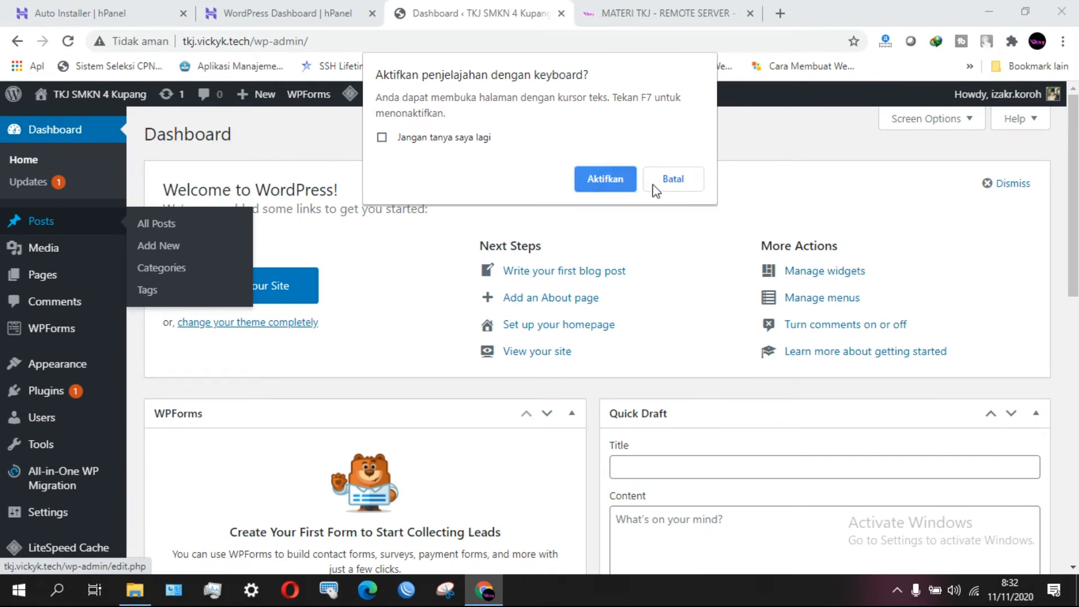
click(671, 178)
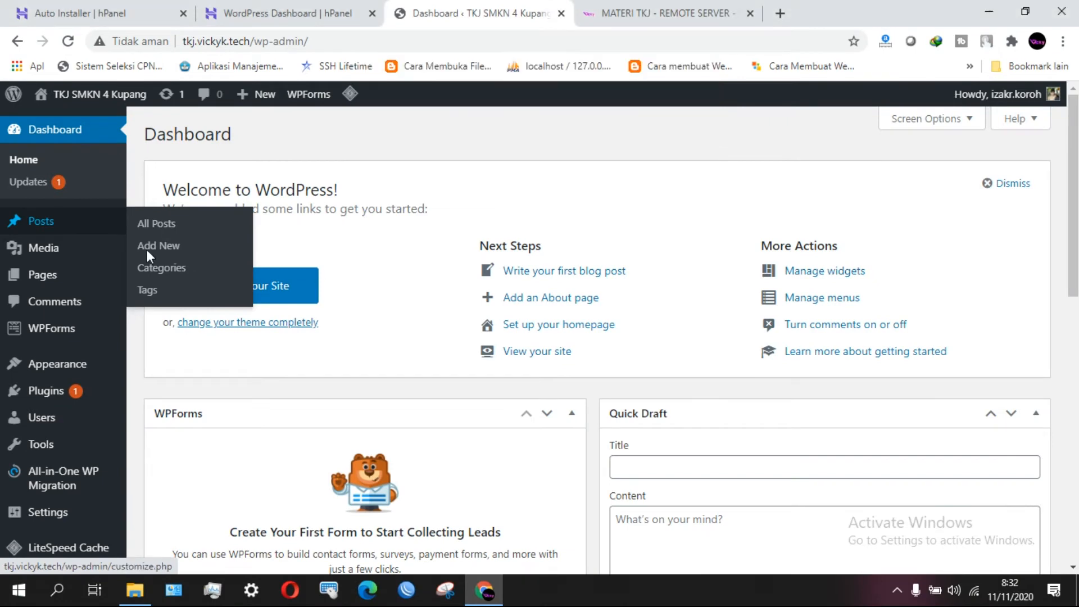
click(29, 225)
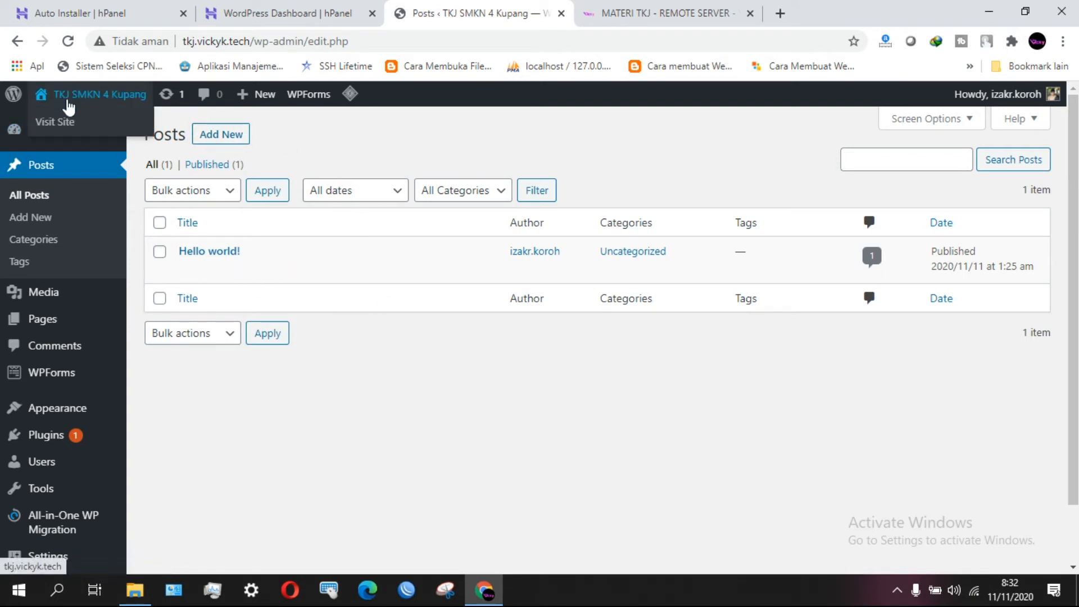
Open the live site through Visit Site in a new tab, then return to the posts list.
right_click(76, 122)
click(103, 134)
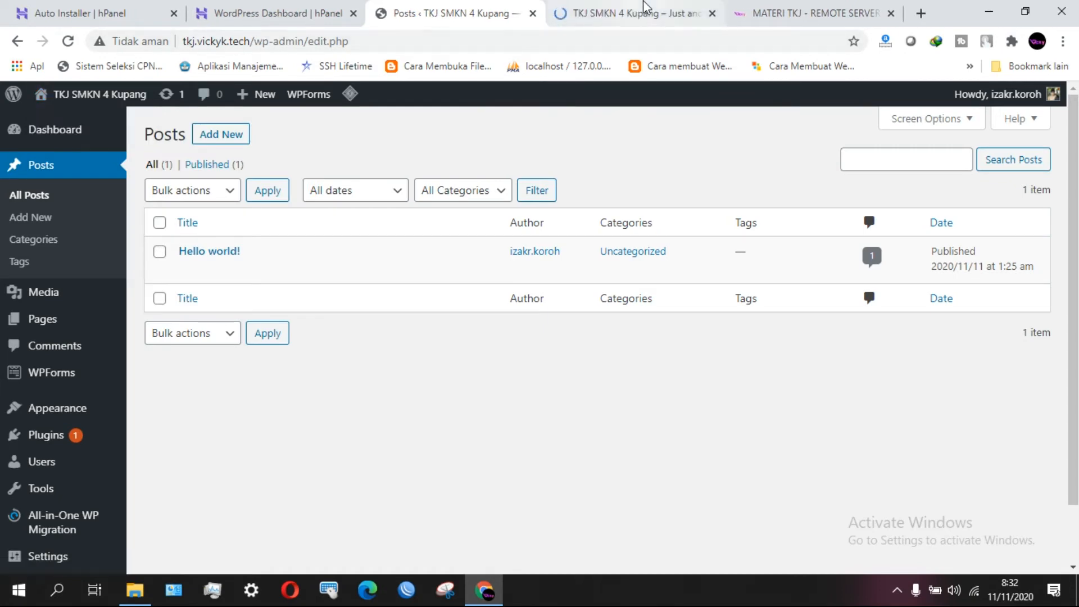
click(645, 6)
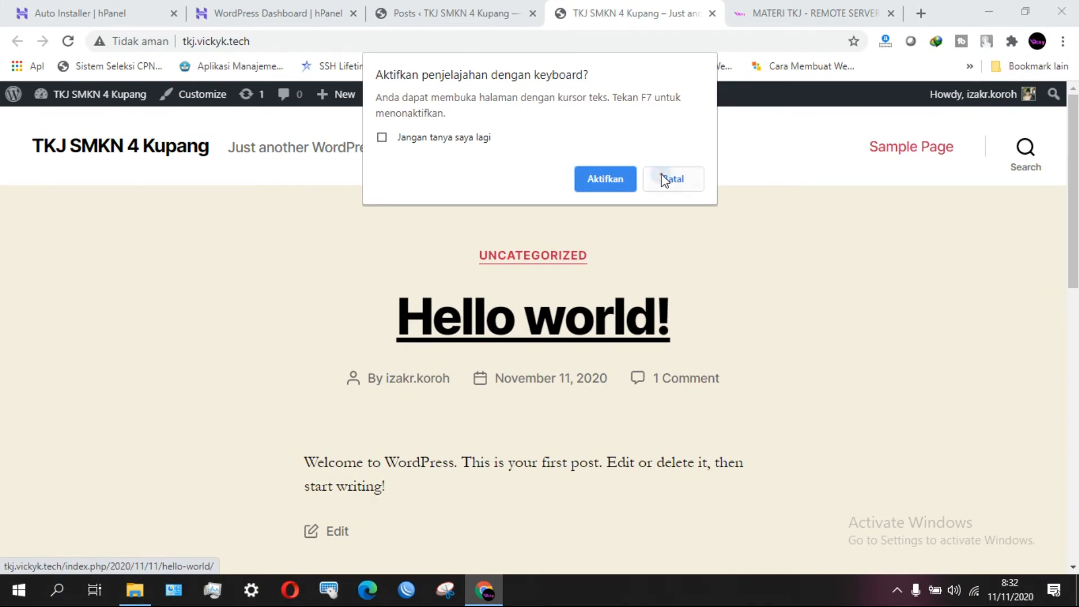
click(665, 180)
click(455, 13)
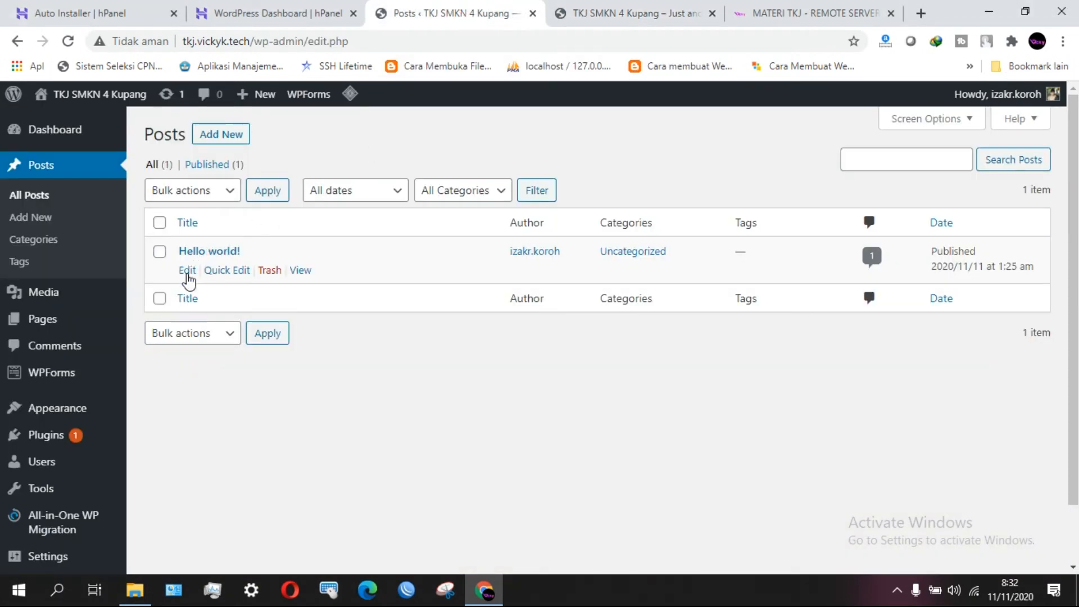
Try editing the Hello world! post, attempt recovery of the crashed editor, and go back.
mouse_move(220, 275)
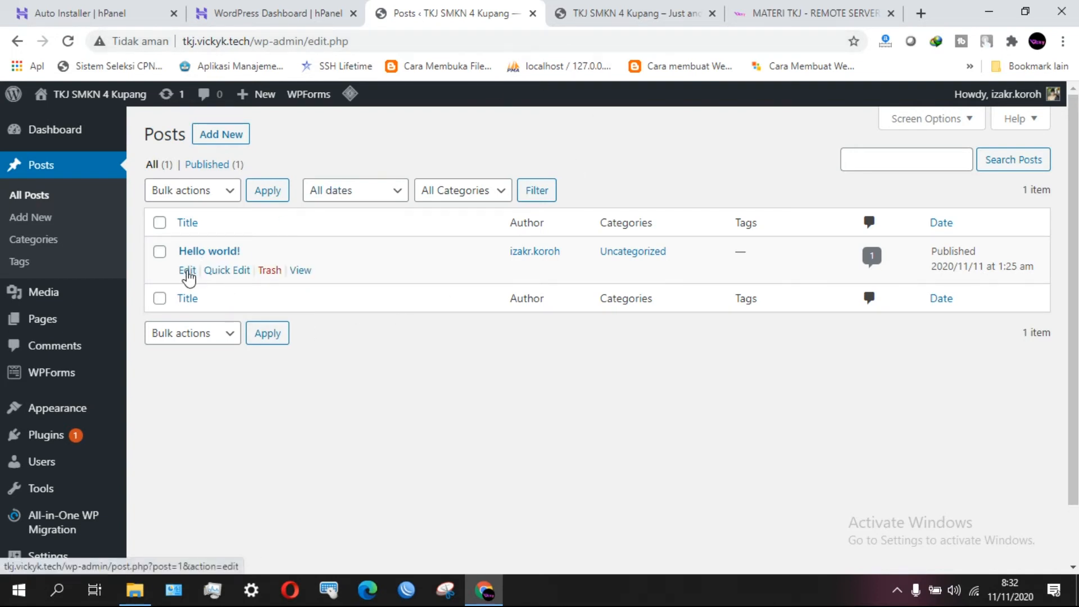
click(188, 271)
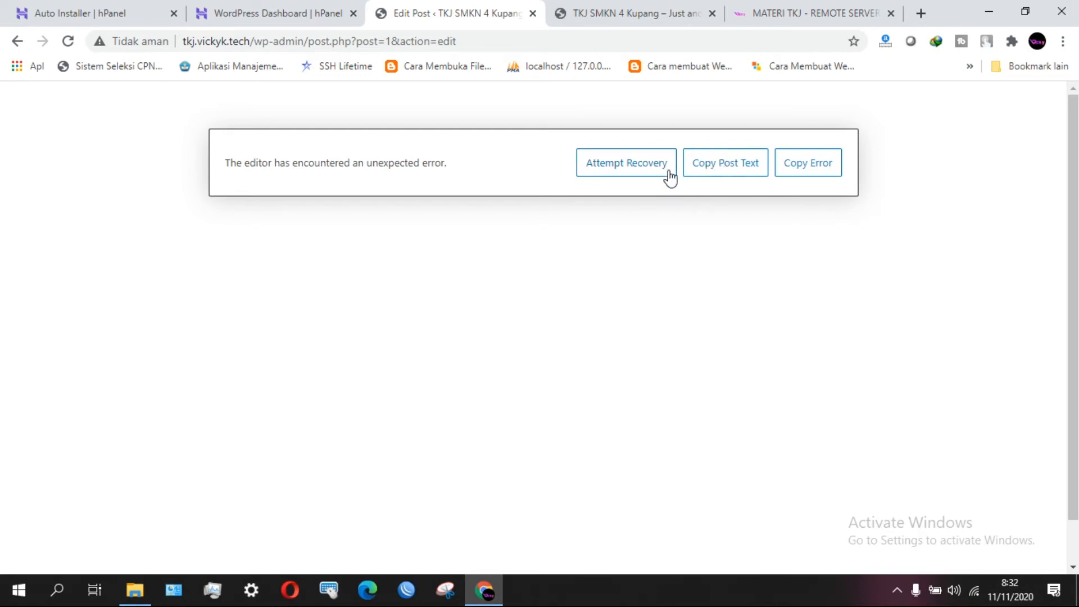
click(620, 168)
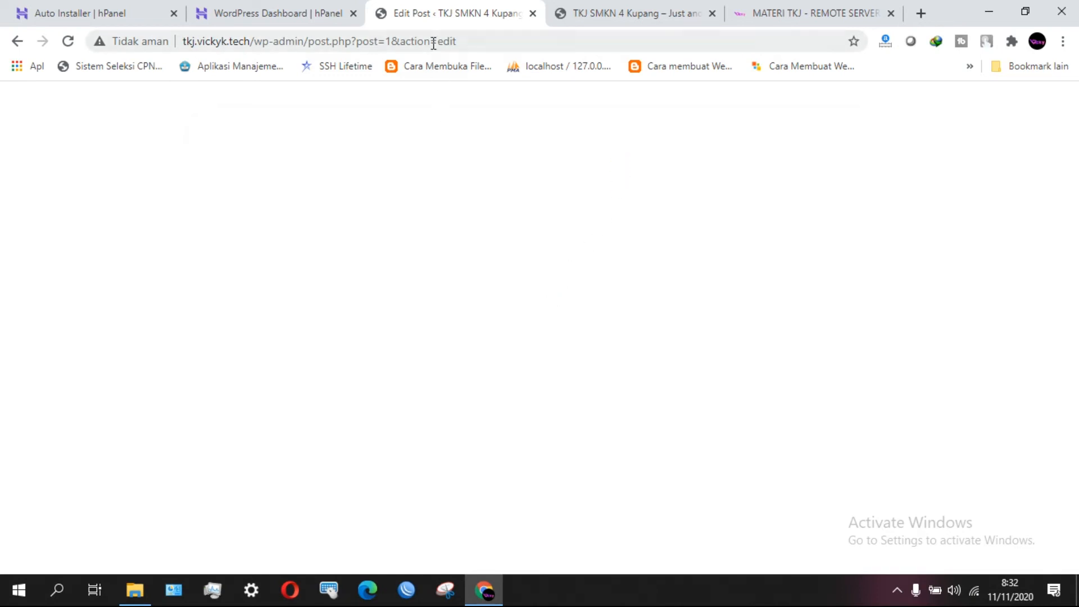
click(17, 42)
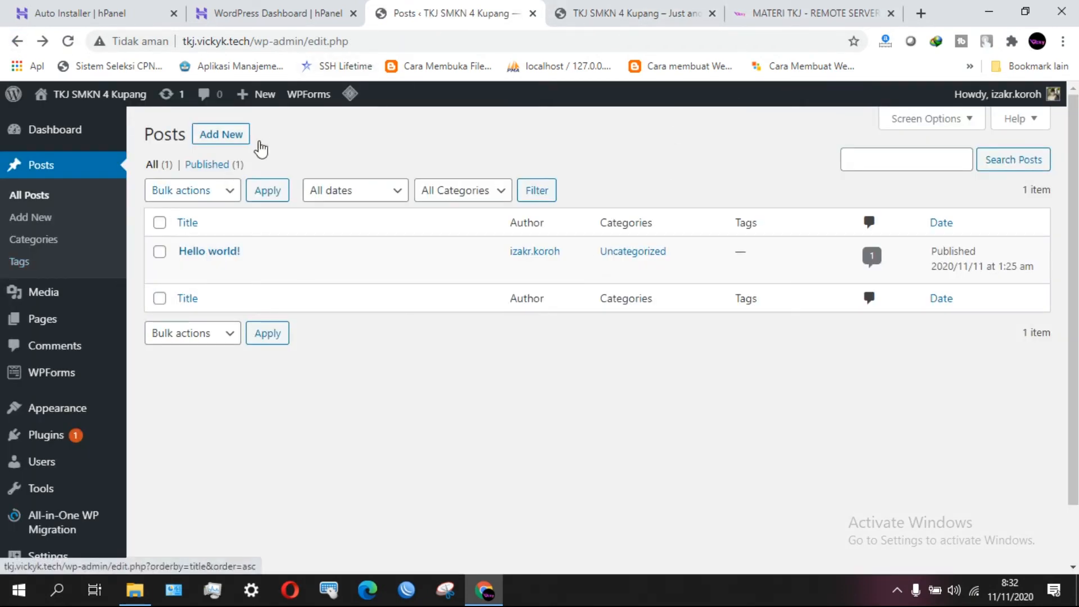
Switch between the live site and admin posts tabs, selecting the site's address.
click(621, 11)
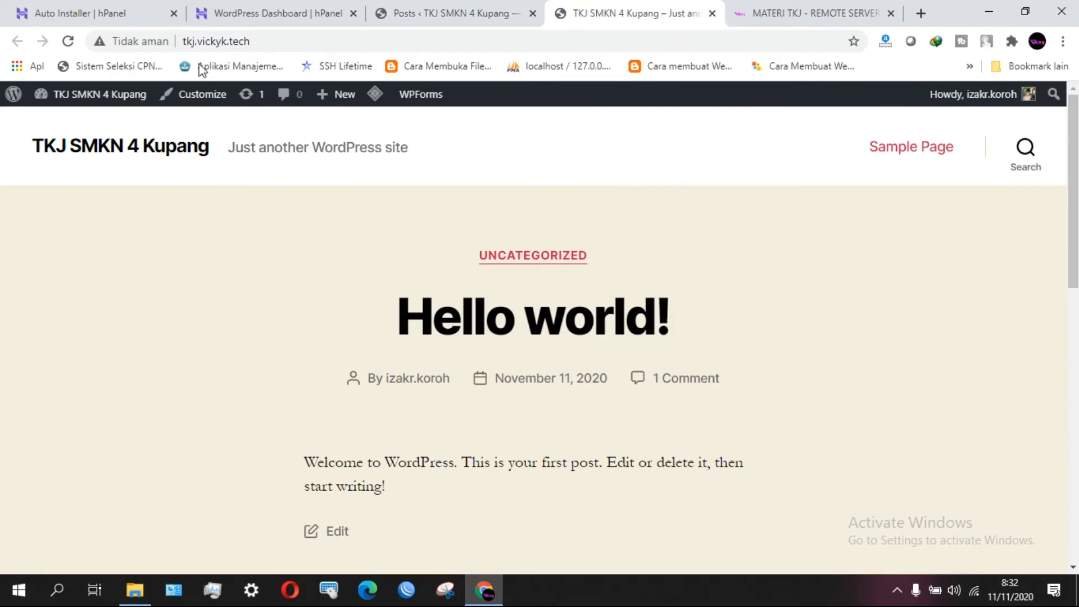
drag(1075, 219, 1075, 348)
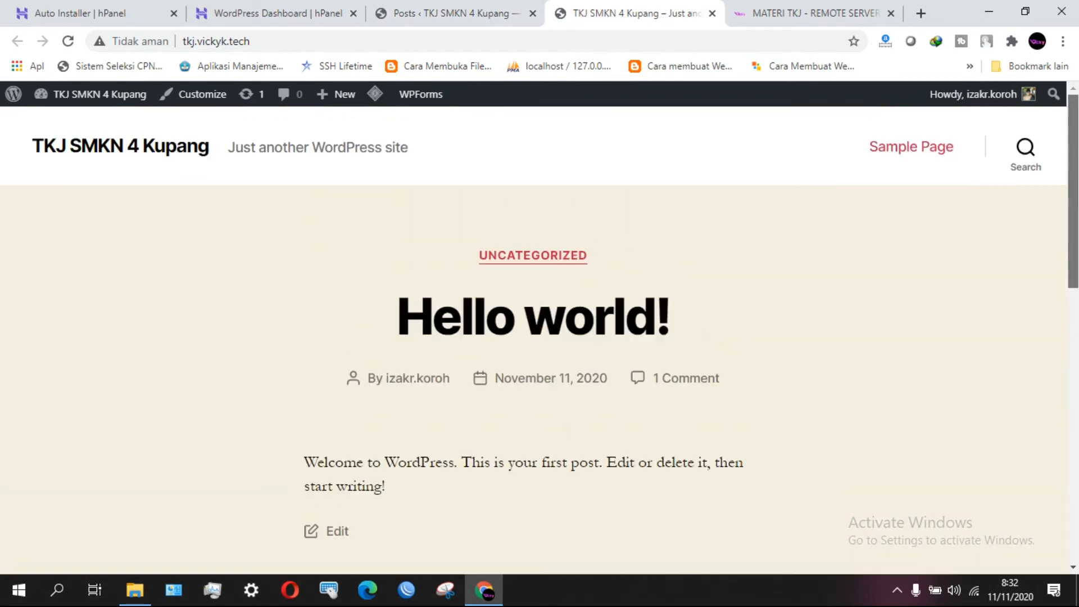
right_click(661, 10)
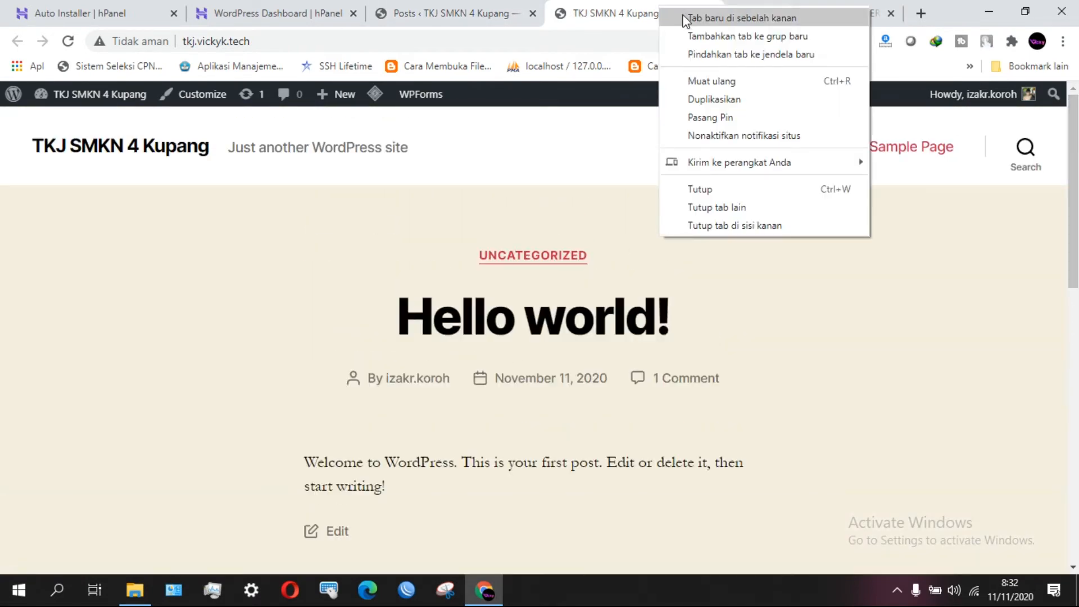
click(590, 21)
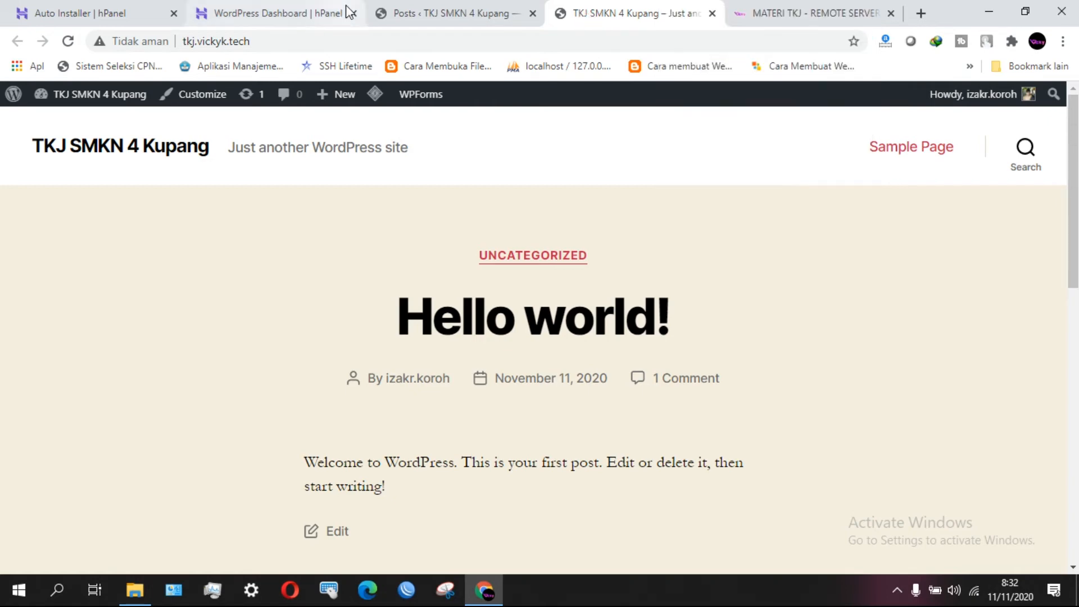
click(433, 5)
click(635, 14)
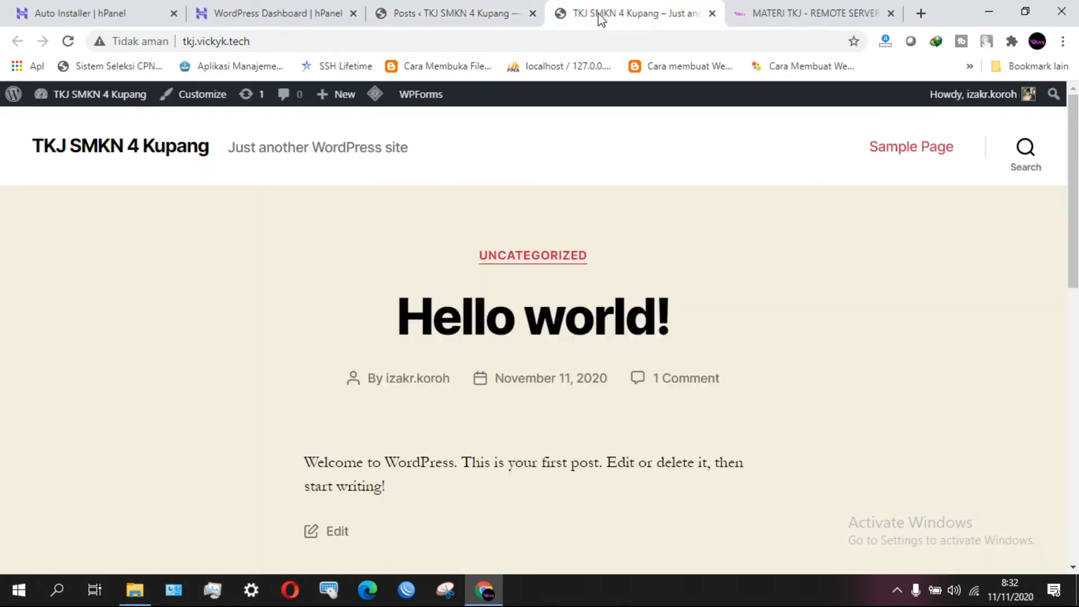
click(485, 6)
click(590, 14)
click(458, 17)
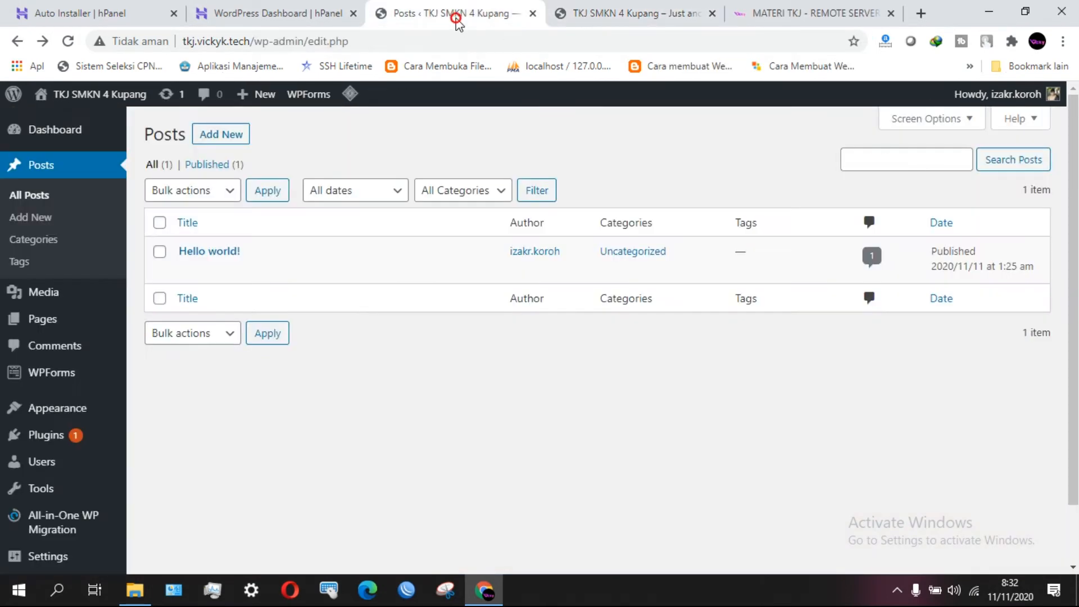
click(583, 8)
click(346, 45)
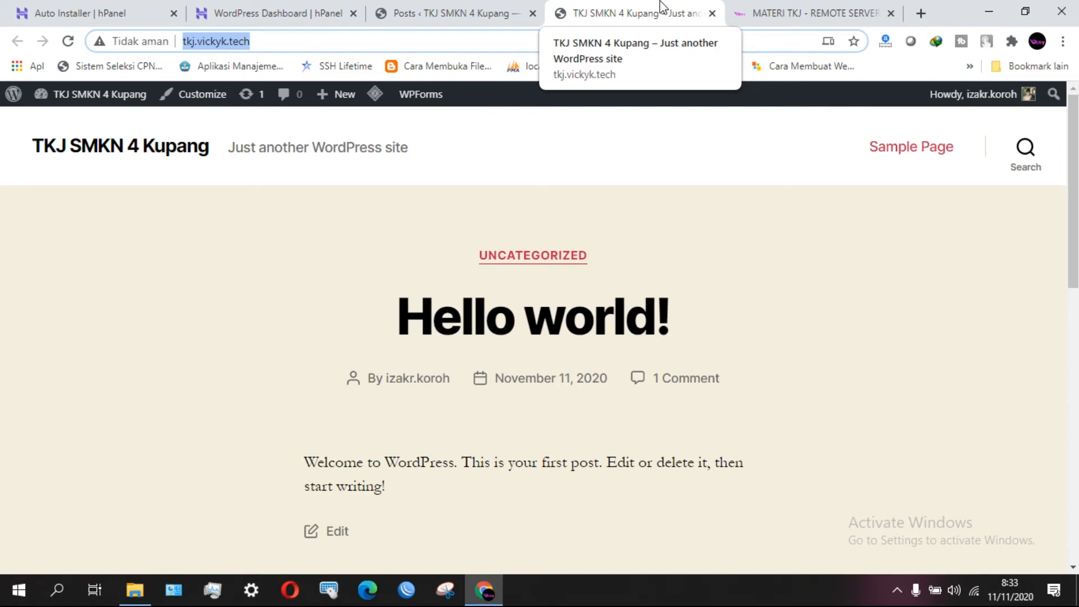
click(525, 15)
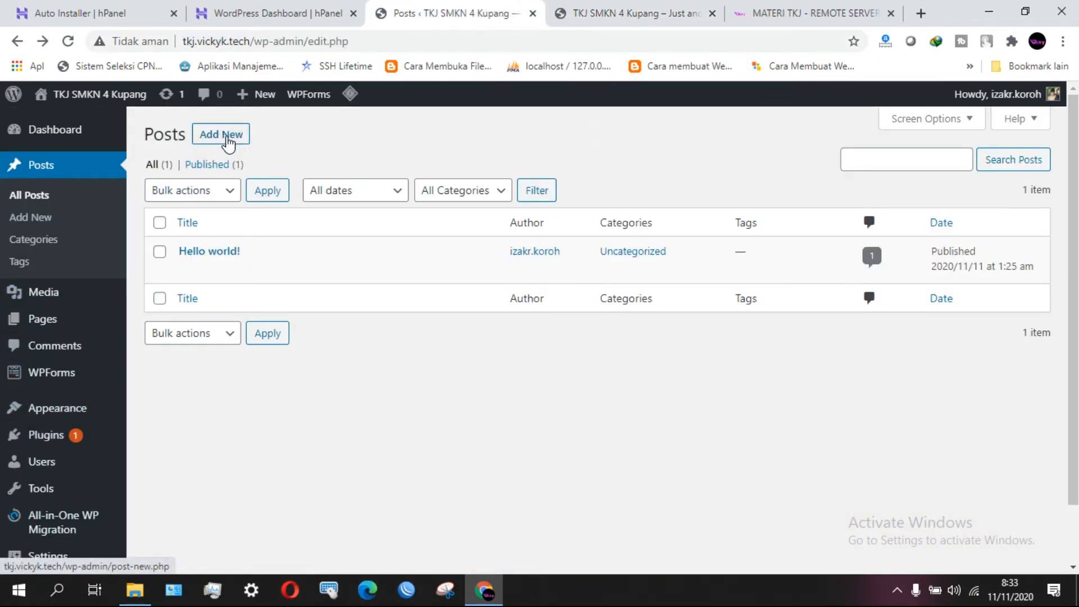
Start a new post, copy the post text from the crashed editor, and return to Dashboard.
key(F7)
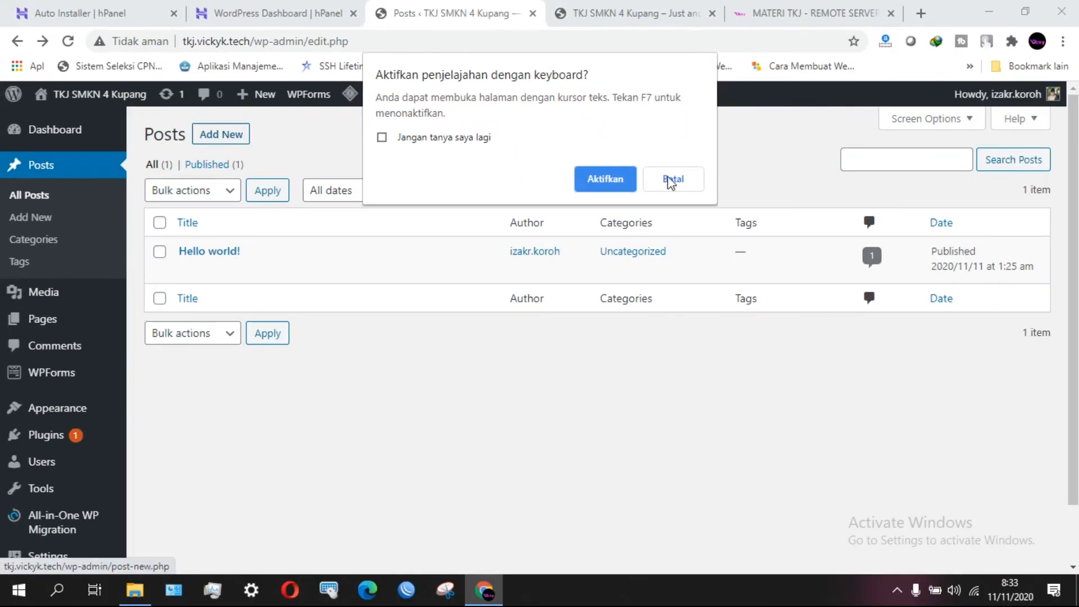
click(678, 179)
click(220, 135)
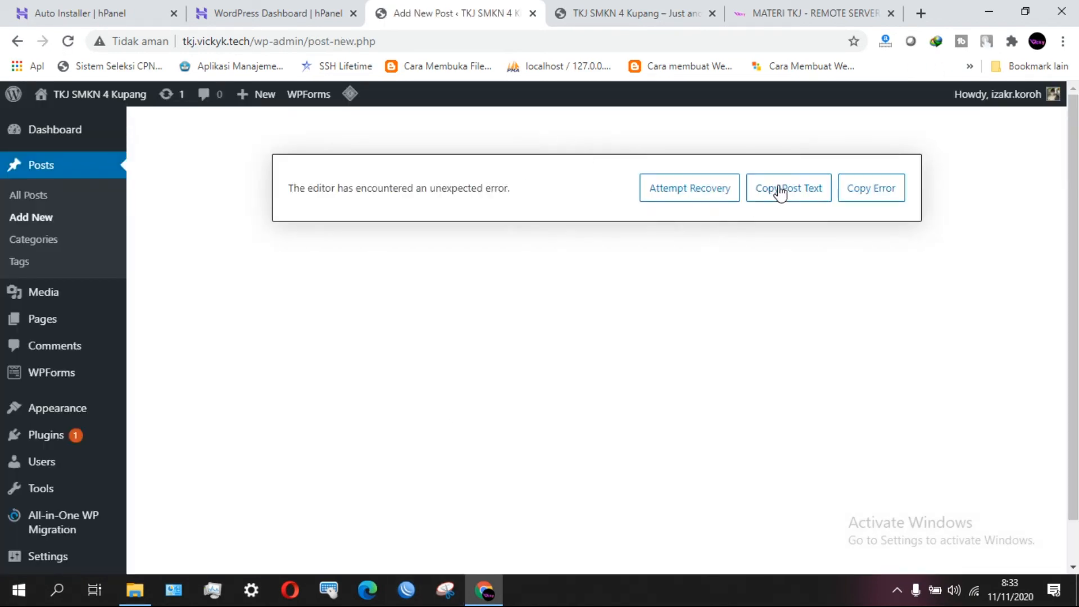
click(801, 196)
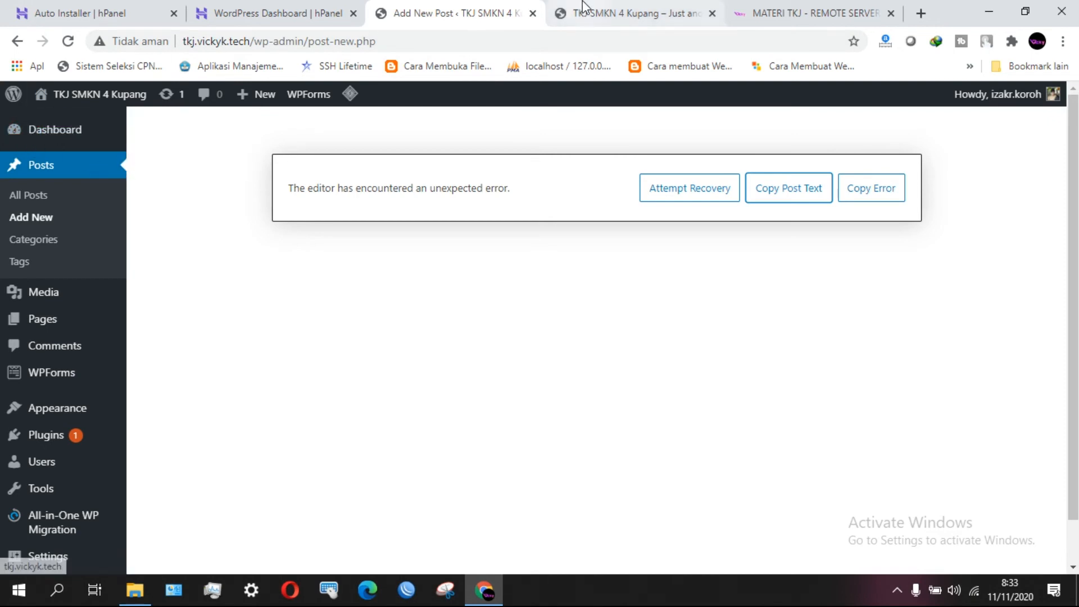
click(41, 135)
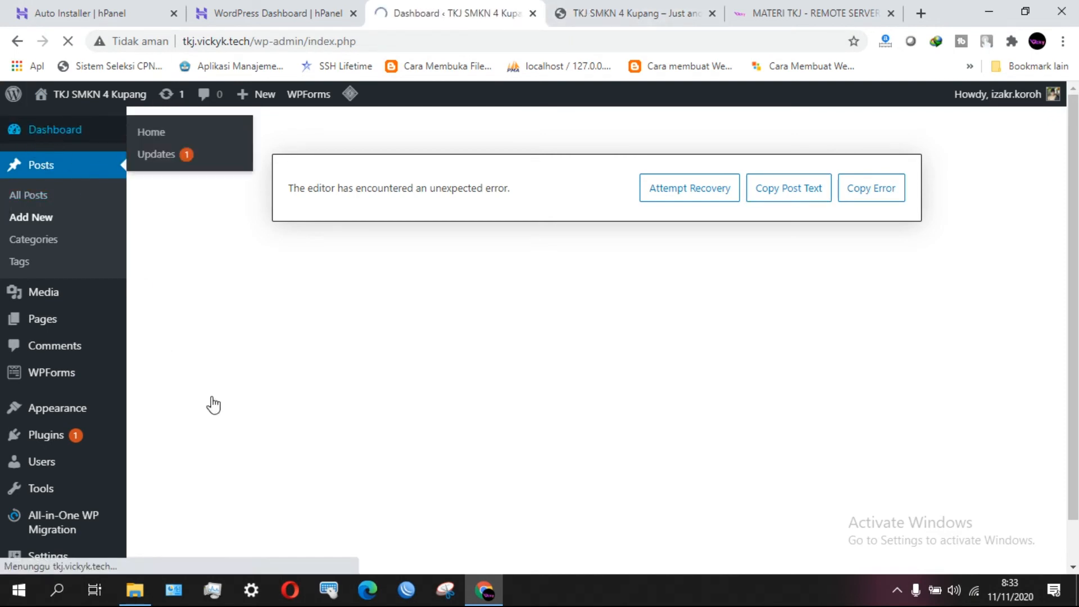
Go to Appearance > Themes and live-preview the Education LMS theme.
scroll(413, 395, down, 1)
scroll(413, 395, up, 1)
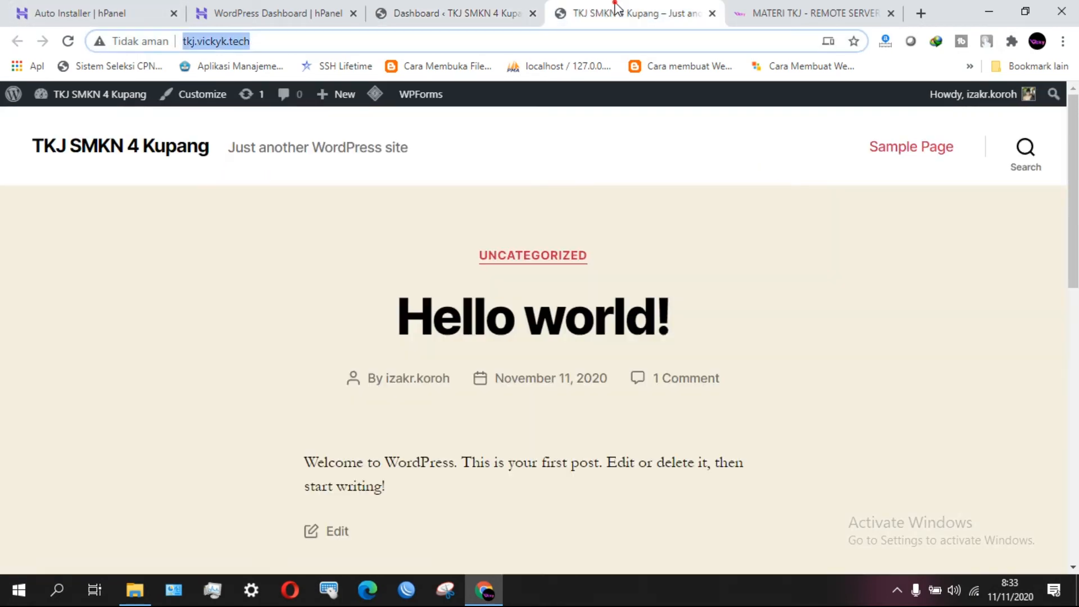
click(616, 12)
click(484, 15)
scroll(39, 394, down, 3)
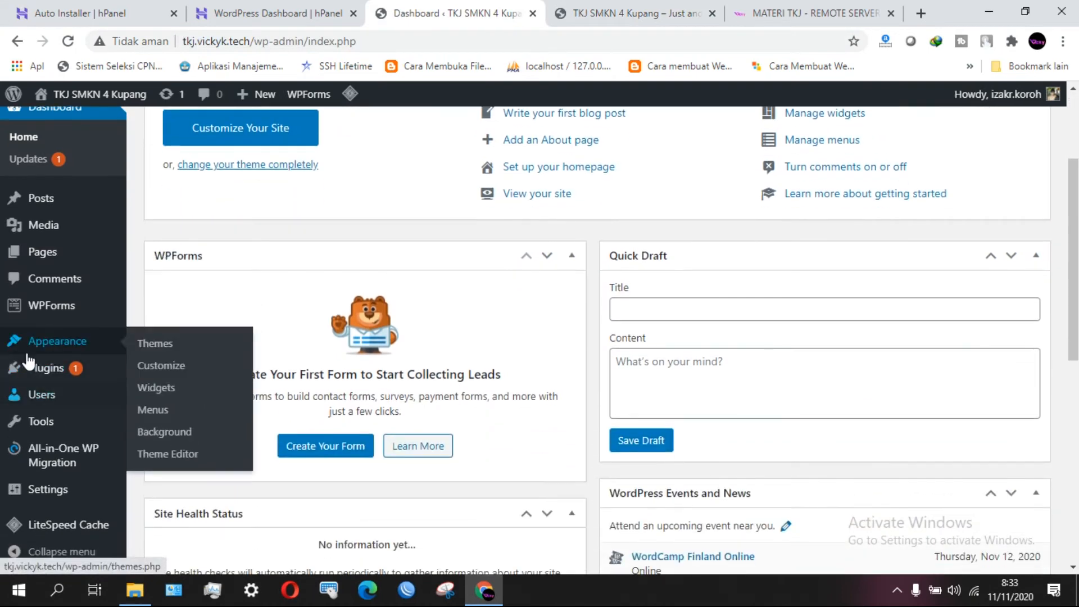
click(59, 341)
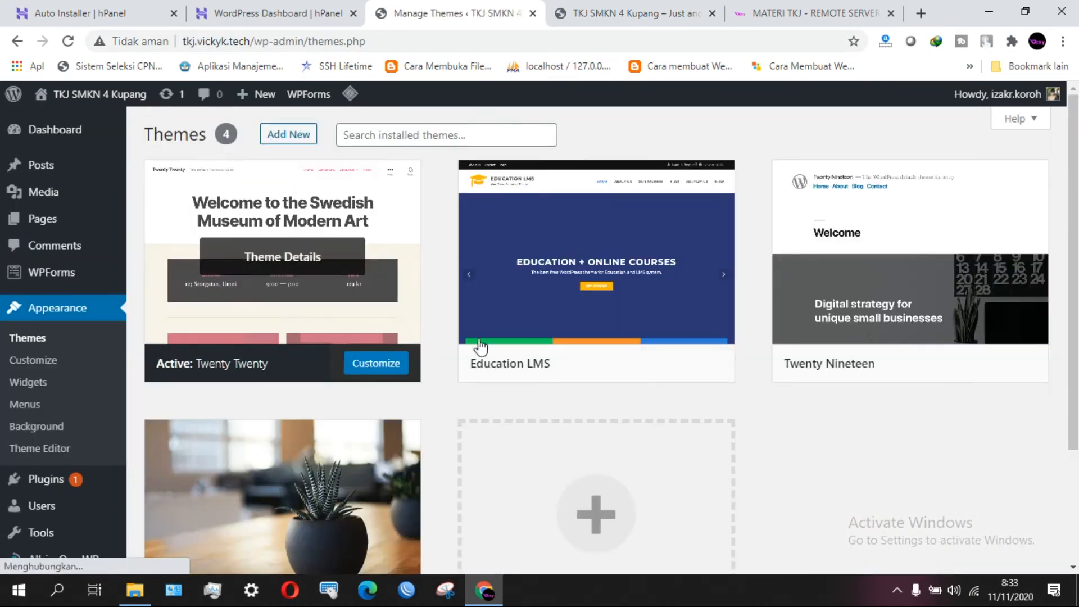
scroll(612, 423, down, 3)
scroll(614, 429, up, 3)
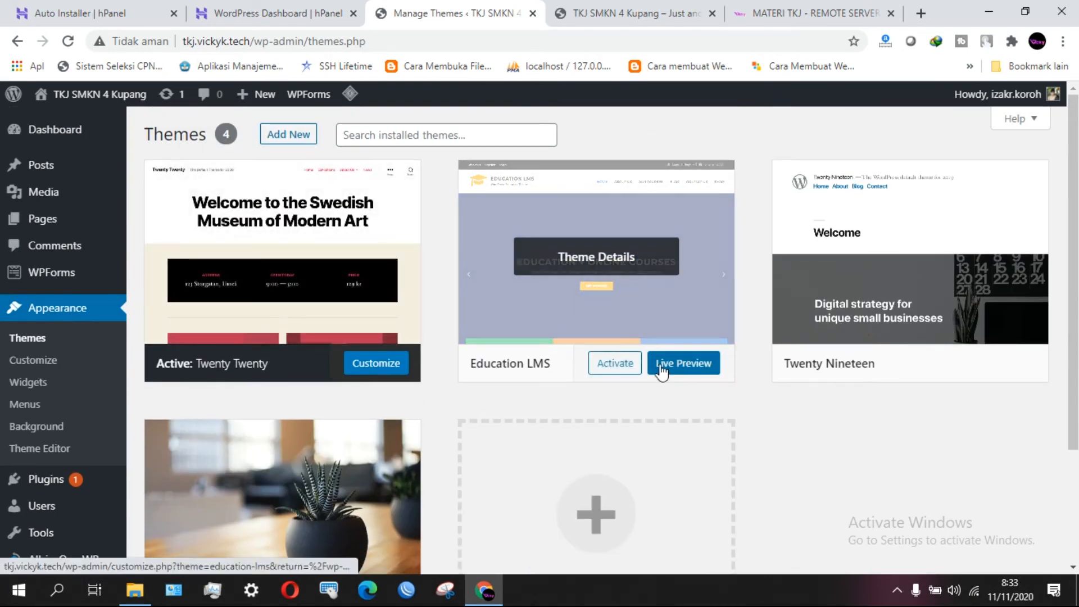
click(672, 371)
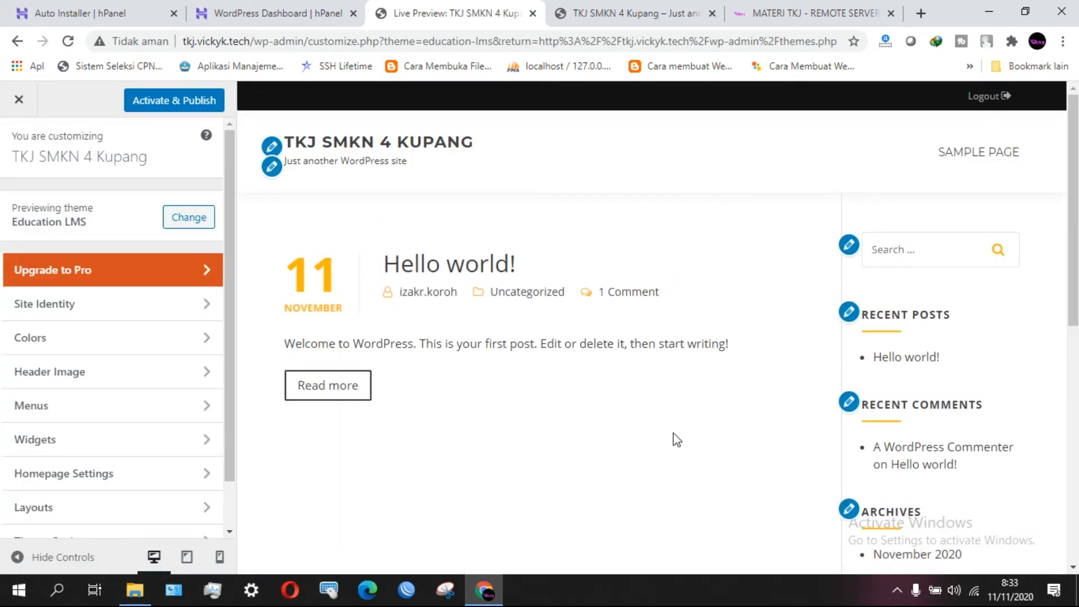
Replace the tagline with 'SITUS BELAJAR ONLINE' and activate and publish Education LMS.
click(272, 166)
drag(184, 344, 2, 350)
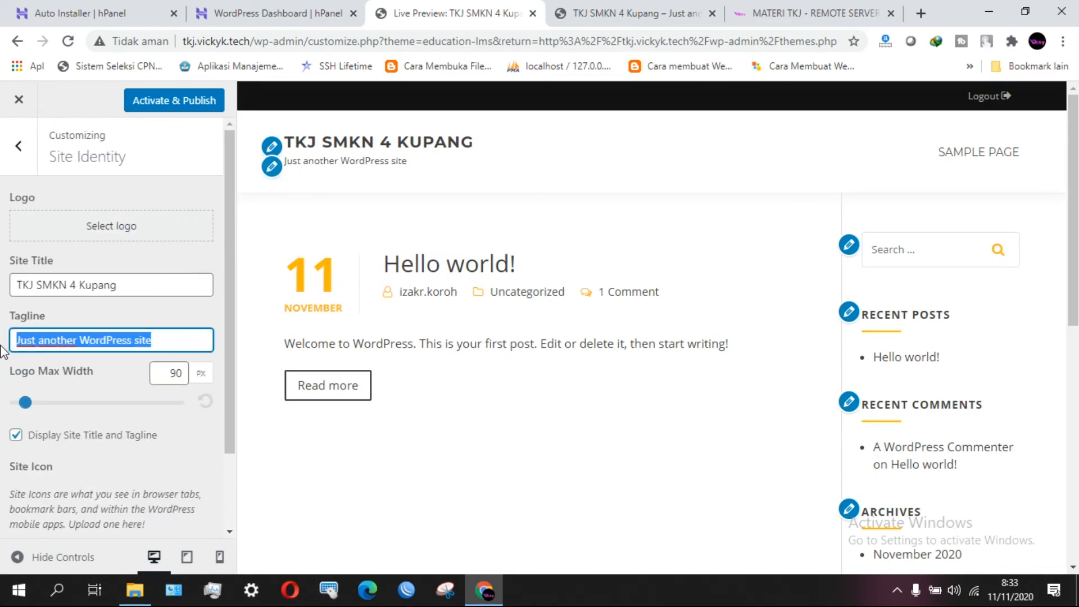
key(BackSpace)
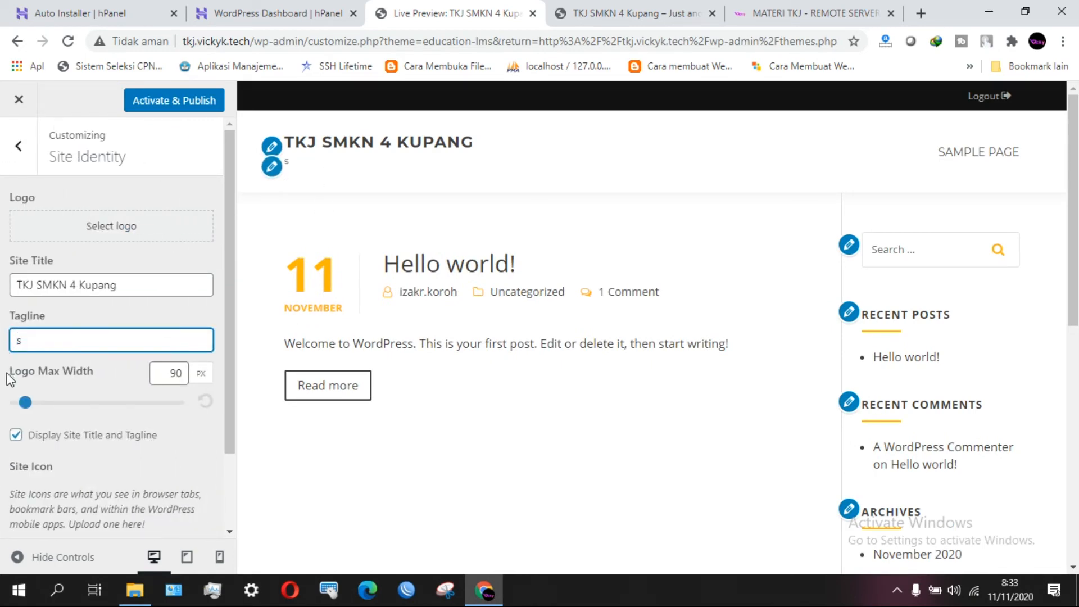
text(SIT)
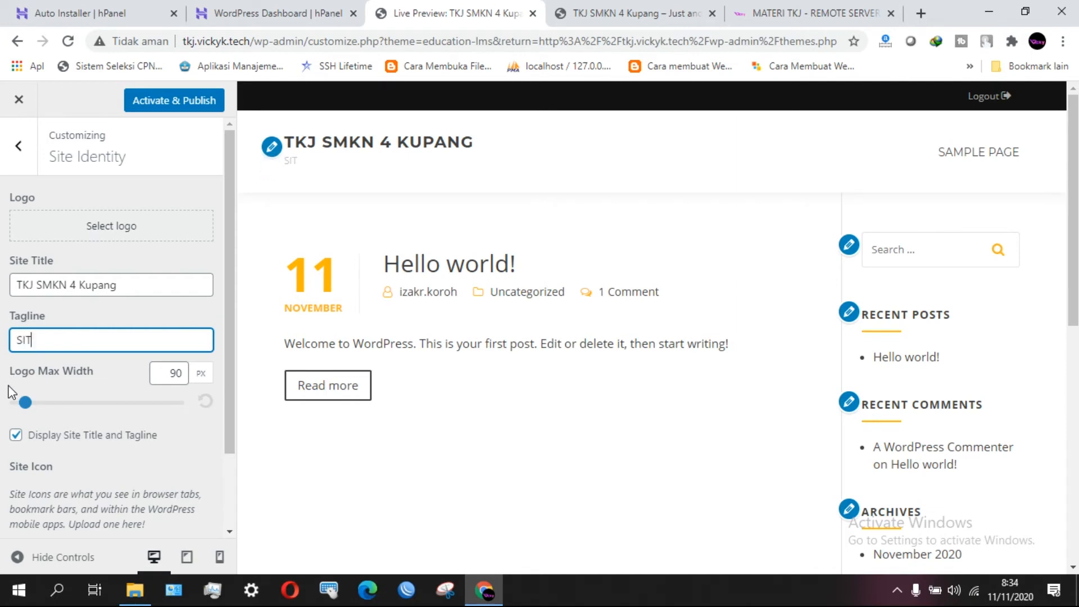
text(US BELAJAR ONLINE)
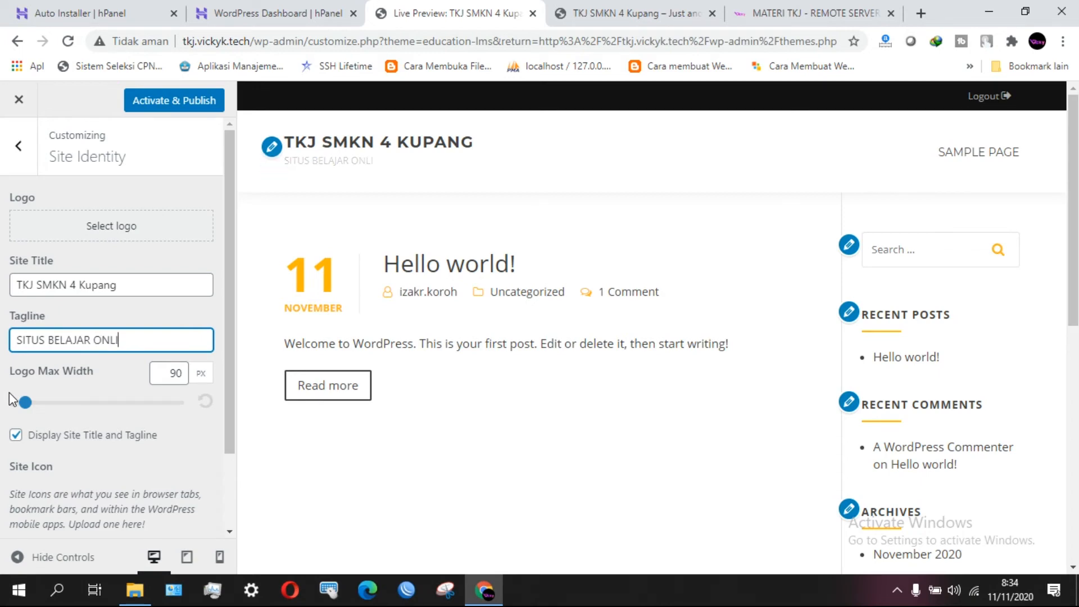
click(145, 102)
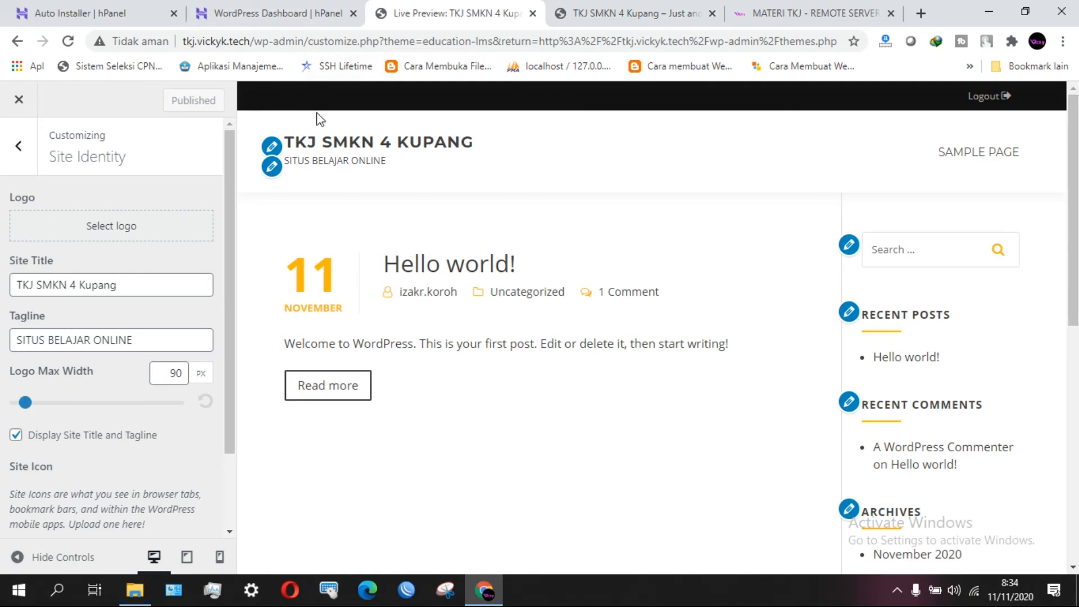
Reload the live site tab to check the Education LMS design and SITUS BELAJAR ONLINE tagline.
click(651, 11)
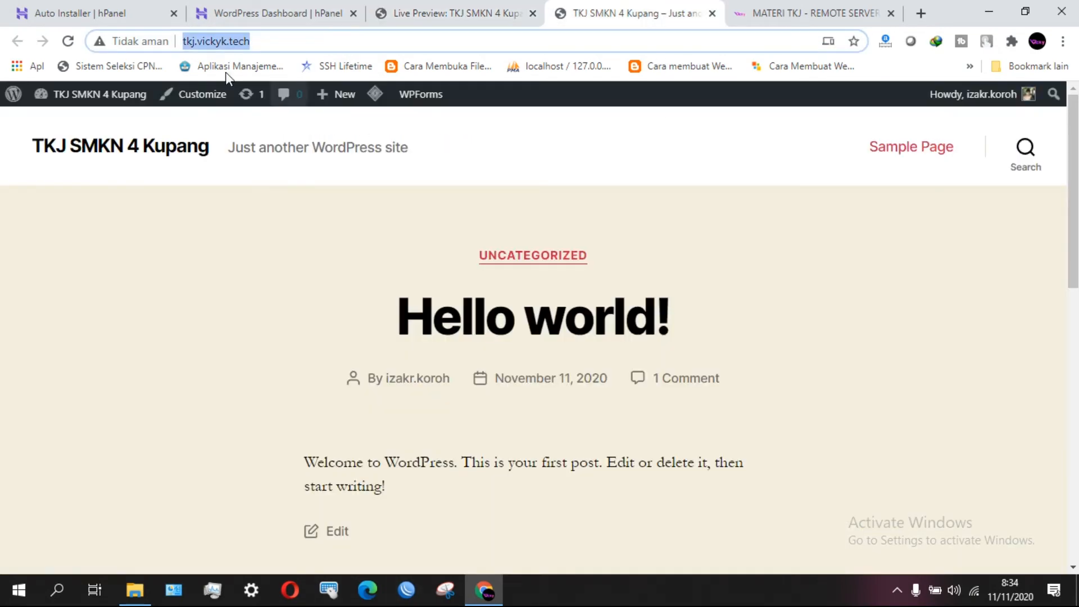
click(68, 41)
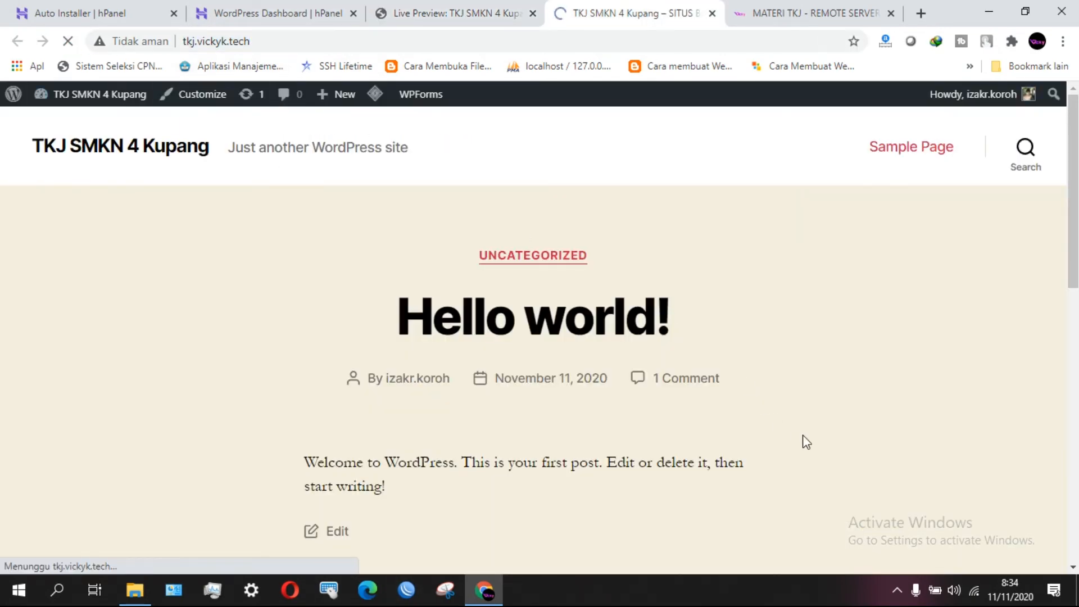
scroll(244, 368, down, 2)
scroll(244, 369, up, 2)
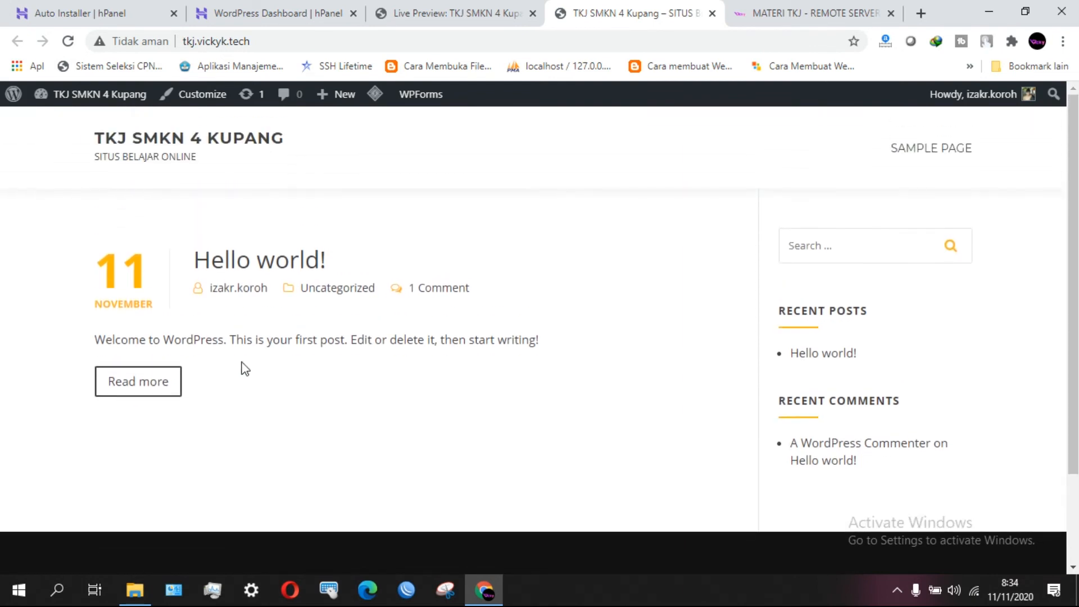
drag(200, 160, 121, 158)
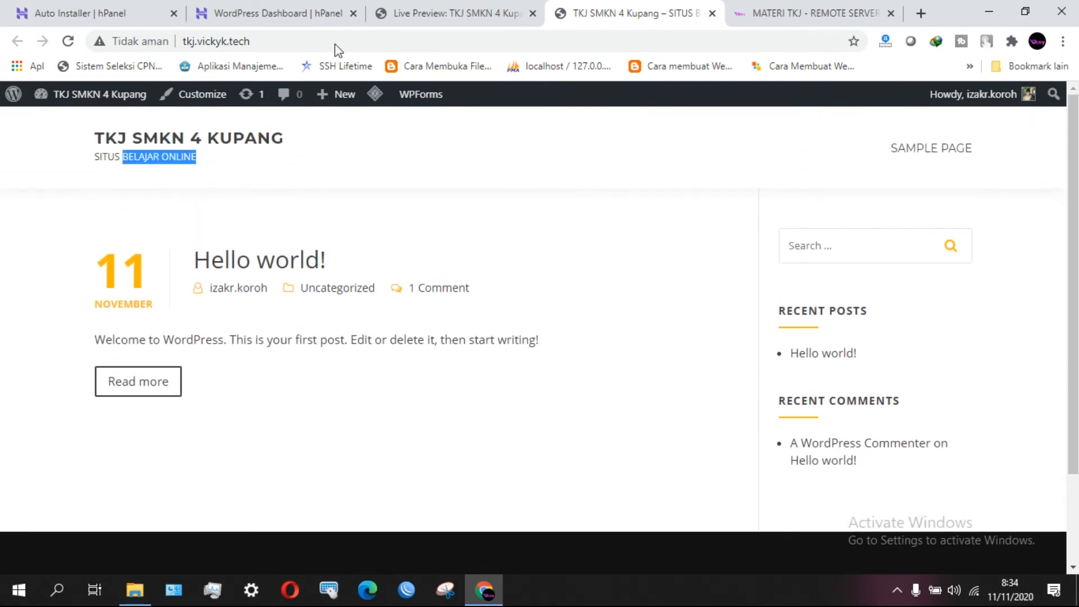
click(423, 13)
Start choosing a site logo file and browse to the Downloads folder.
click(126, 221)
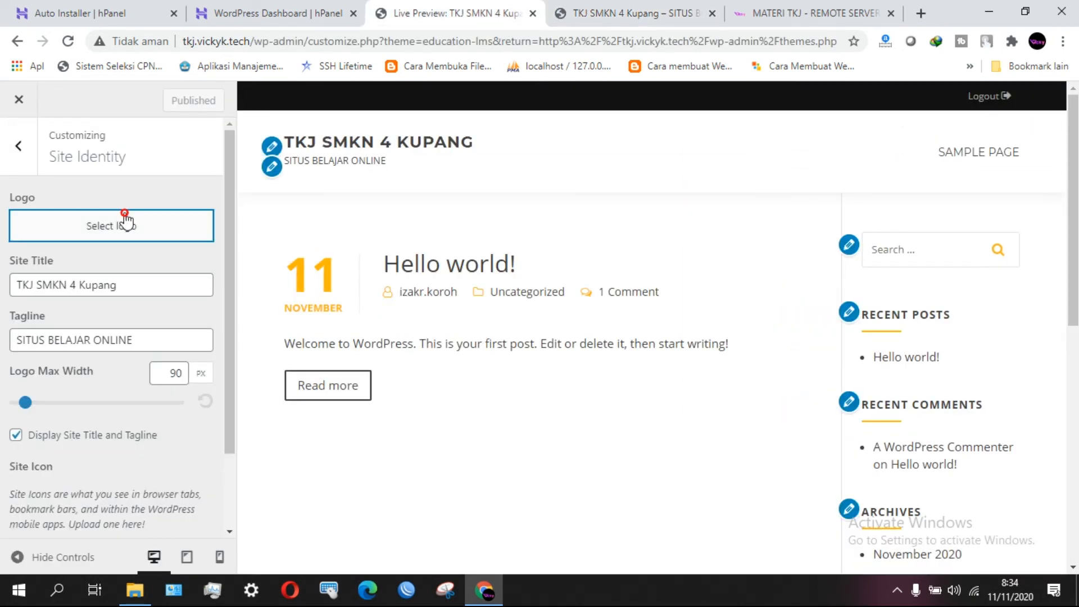
click(565, 372)
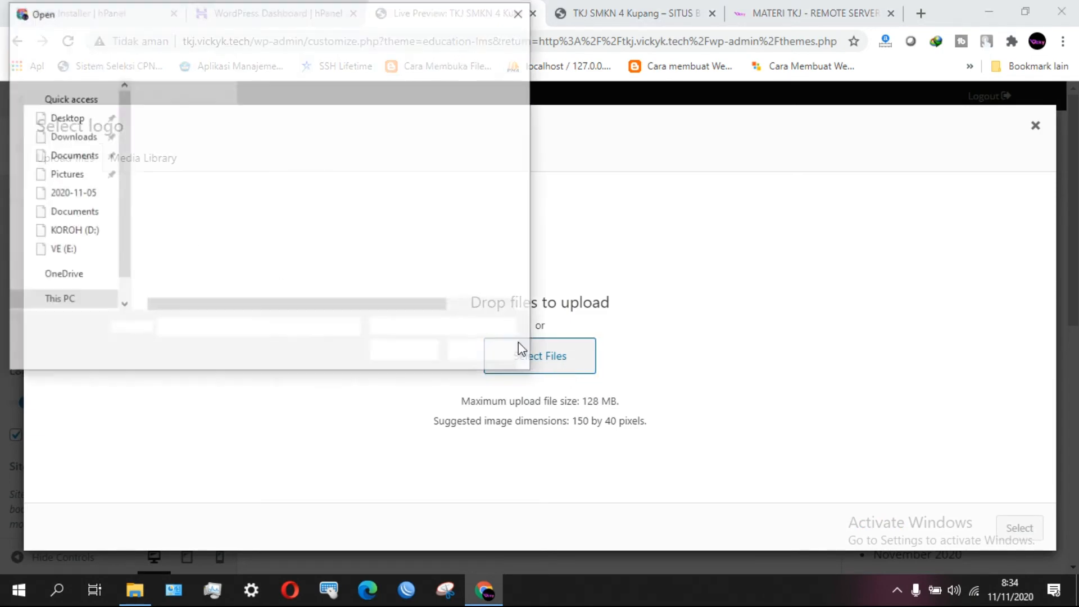
click(65, 205)
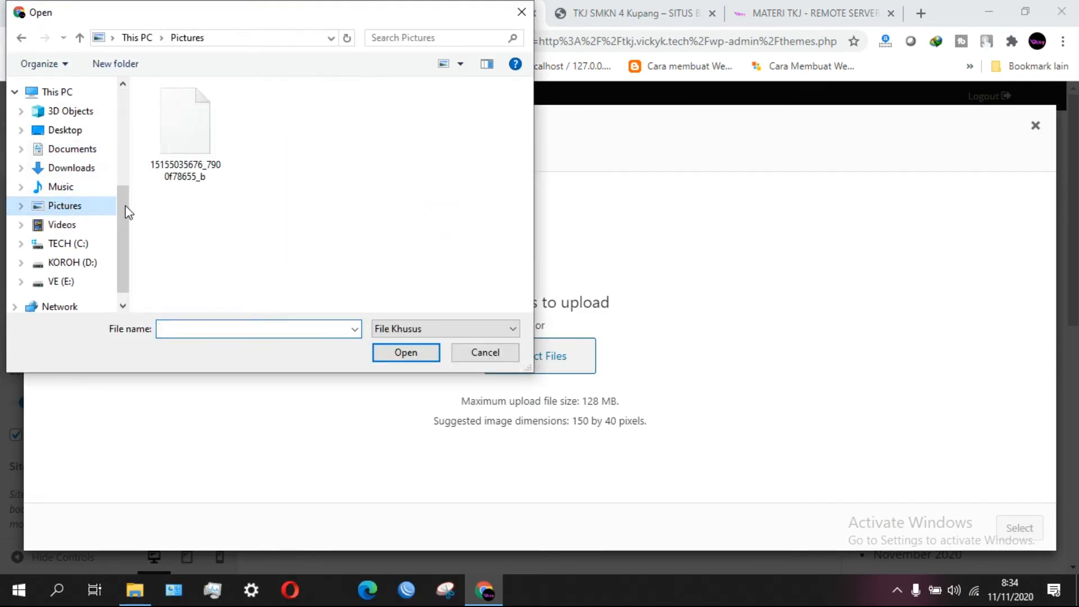
scroll(268, 227, down, 3)
scroll(268, 228, up, 3)
scroll(97, 216, up, 1)
click(73, 230)
Upload LOGO SMKN4 KUPANG and select it as the site logo.
scroll(298, 227, down, 5)
scroll(299, 227, down, 3)
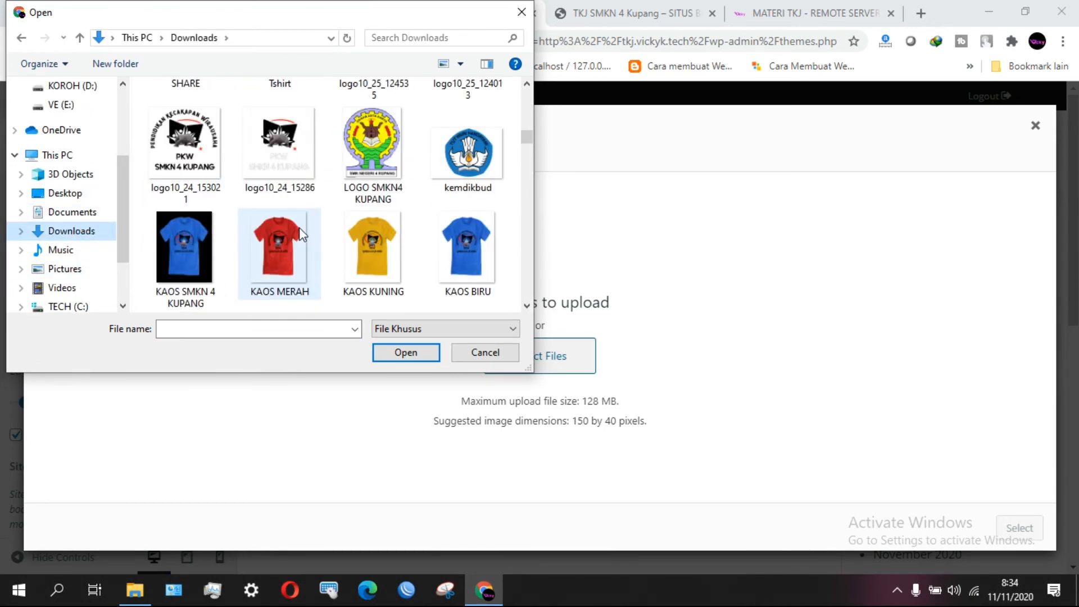
click(348, 145)
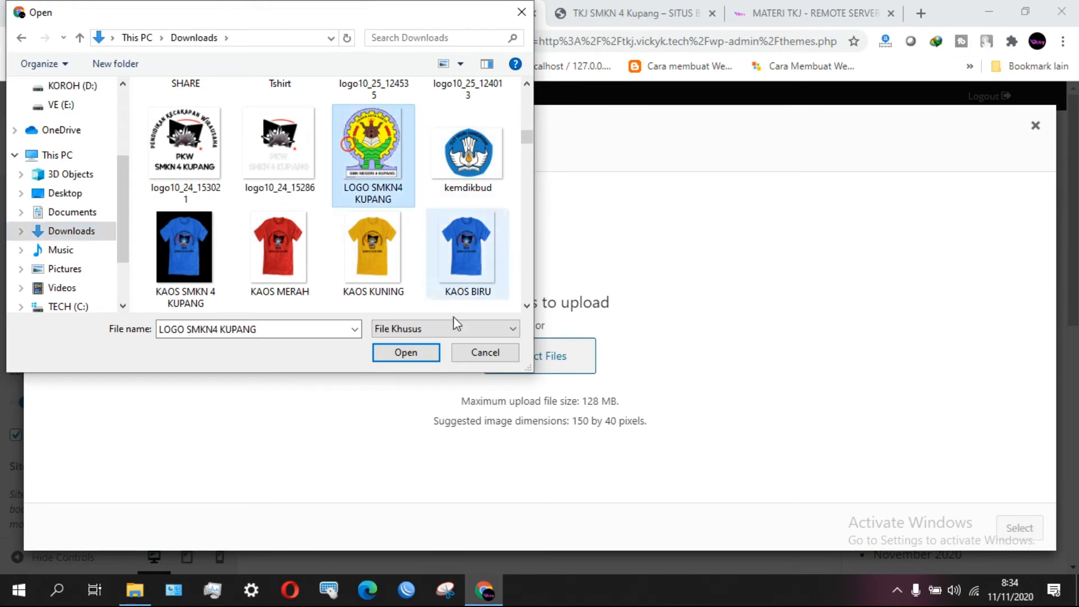
click(407, 331)
click(413, 344)
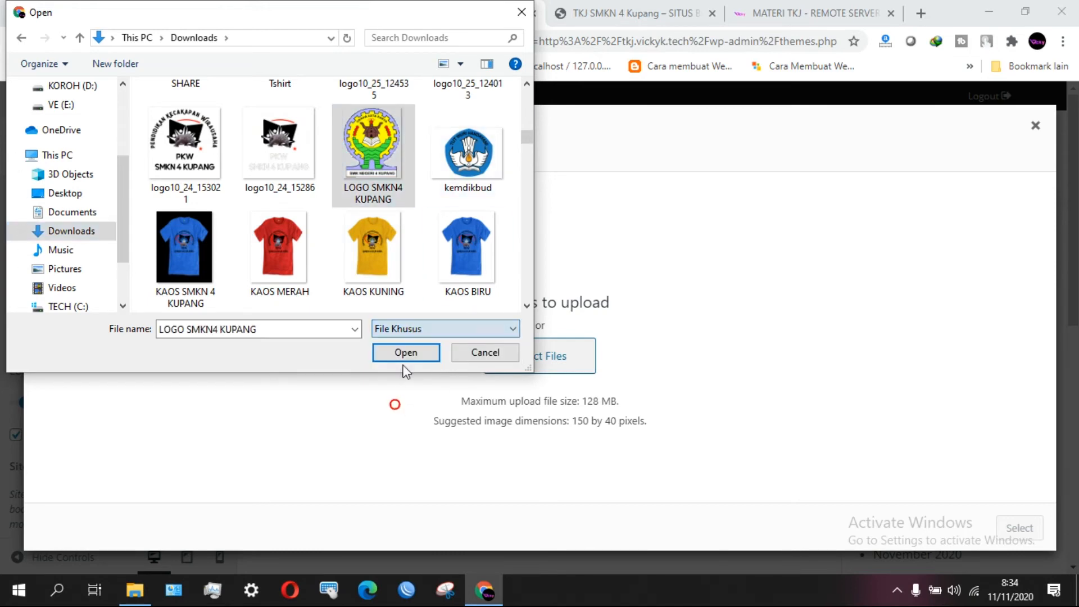
click(409, 340)
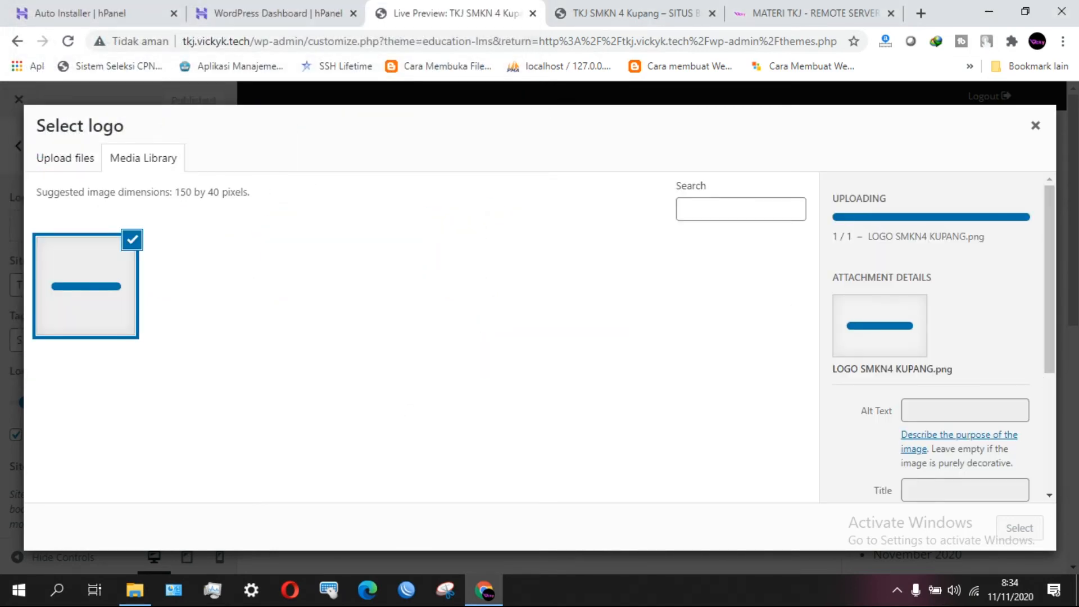
click(1018, 528)
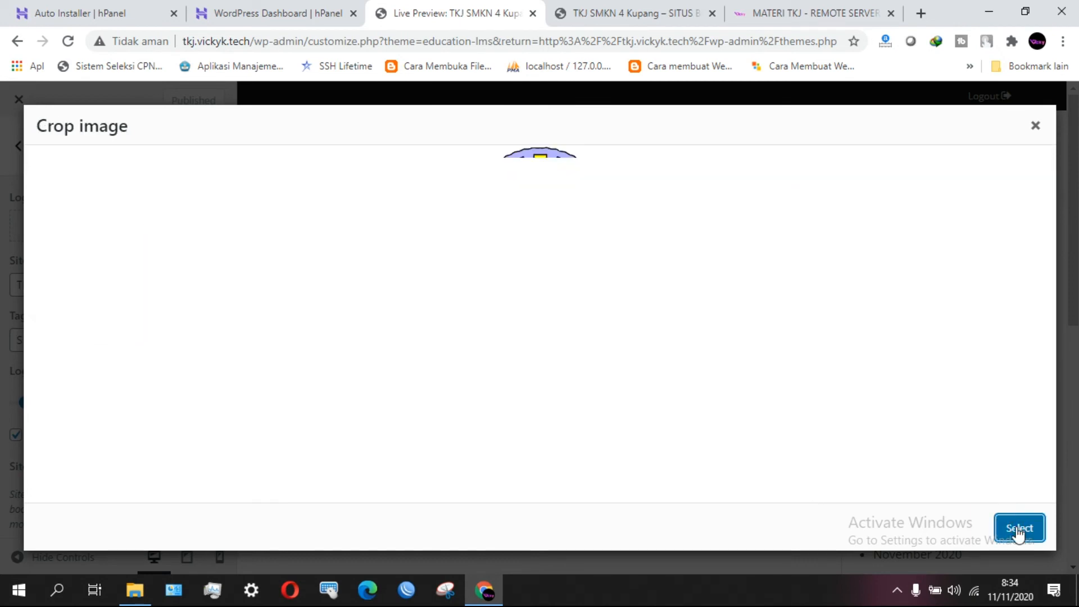
Crop the logo to the SMK NEGERI 4 KUPANG label strip and publish it.
drag(560, 234, 562, 300)
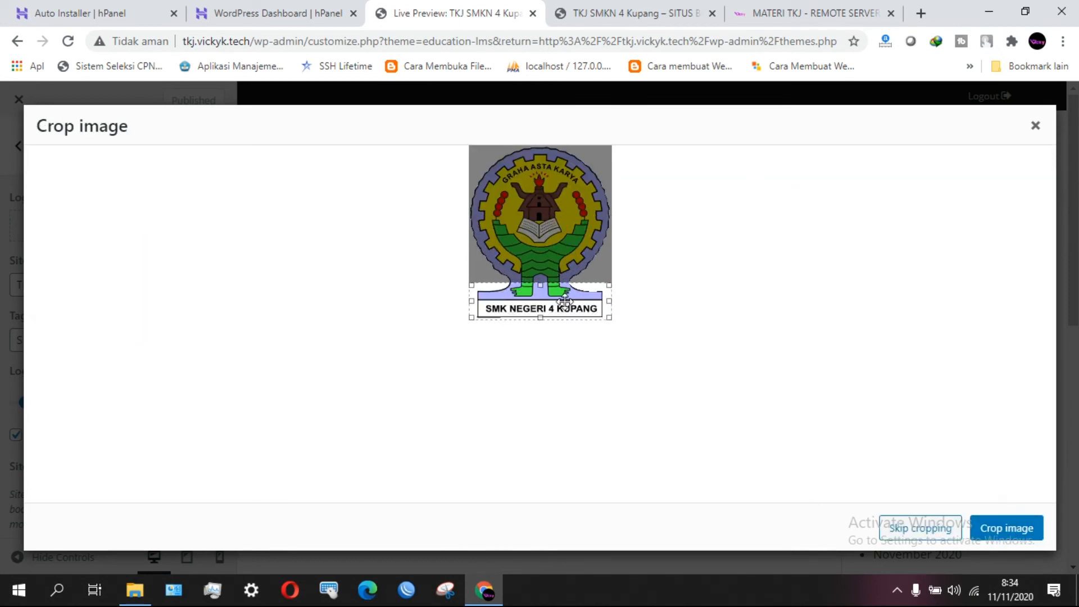
click(1014, 531)
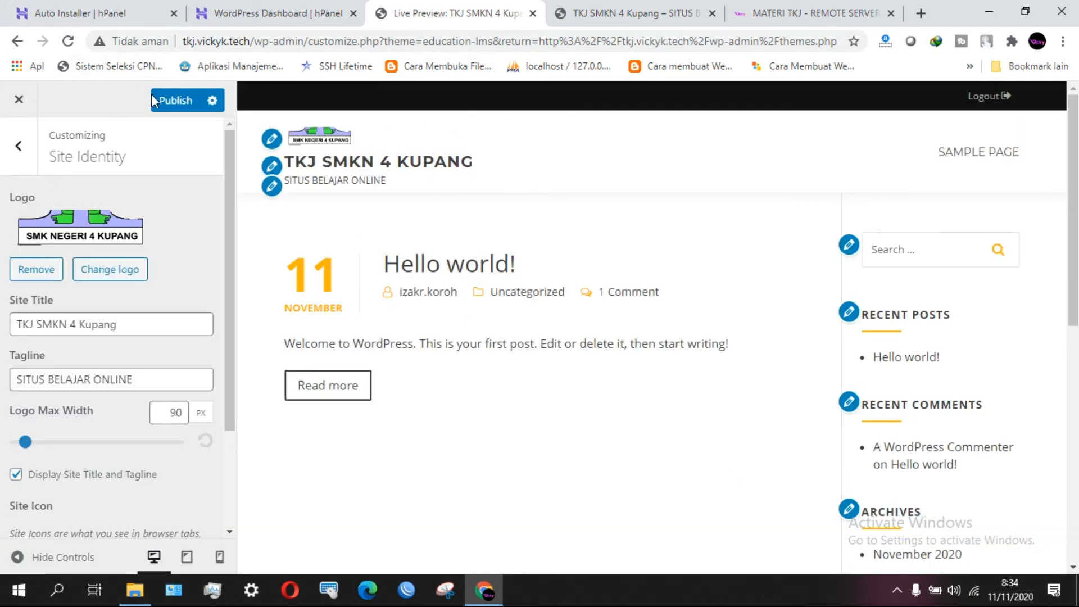
click(172, 100)
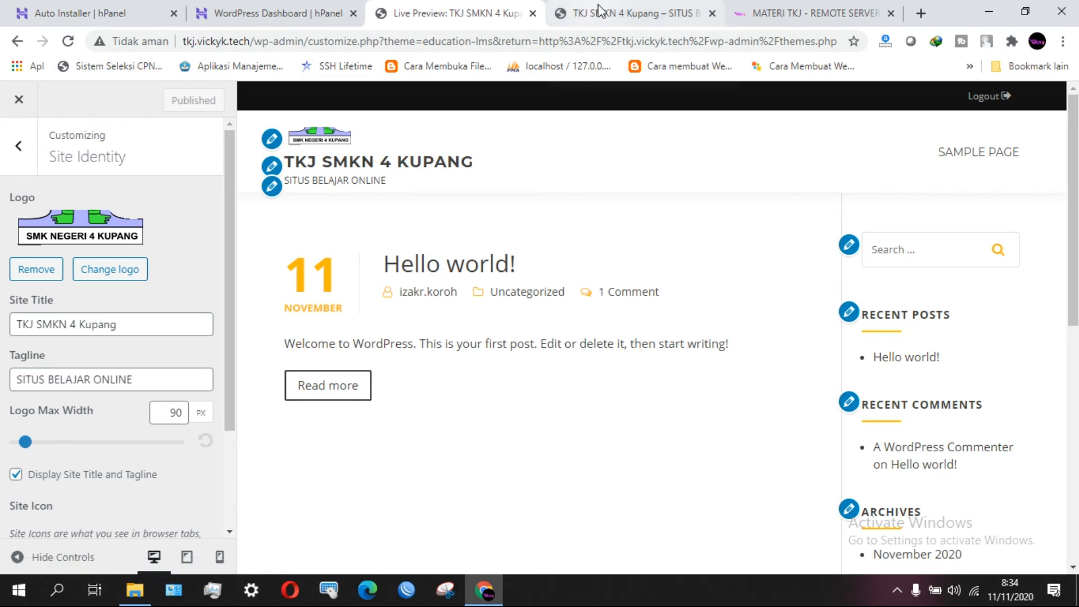
click(600, 10)
Reload the live site to see the logo and select its address tkj.vickyk.tech.
click(68, 41)
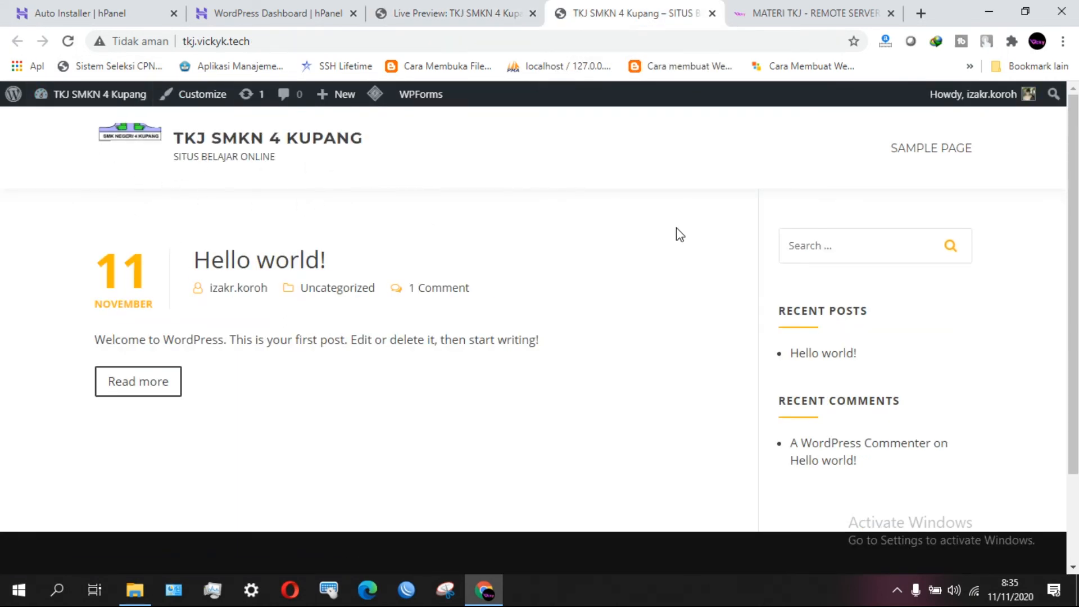
click(269, 38)
drag(247, 40, 179, 42)
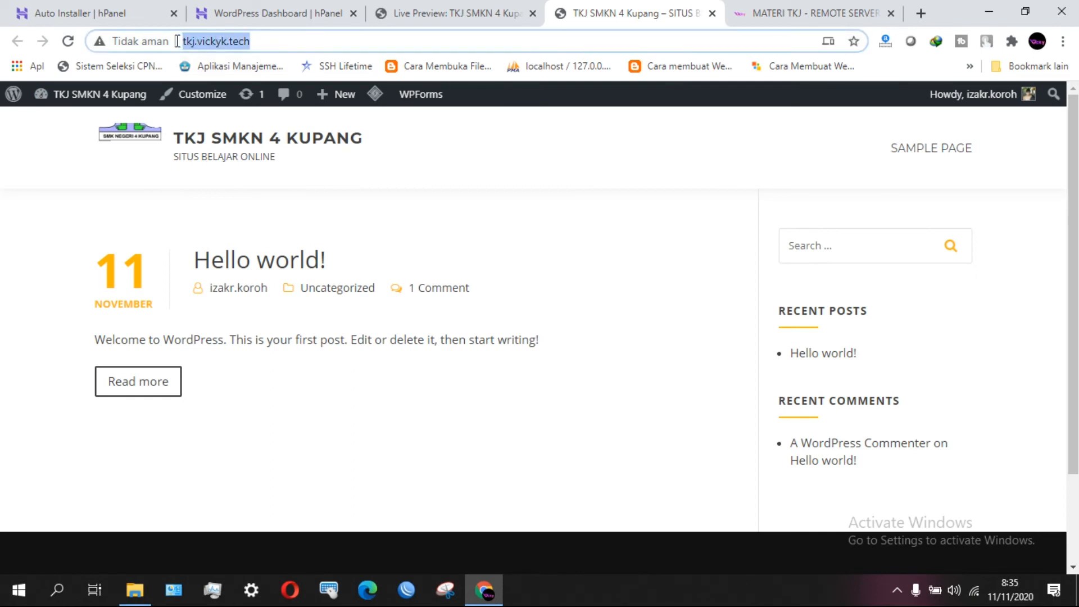
click(286, 43)
drag(284, 43, 114, 48)
click(277, 41)
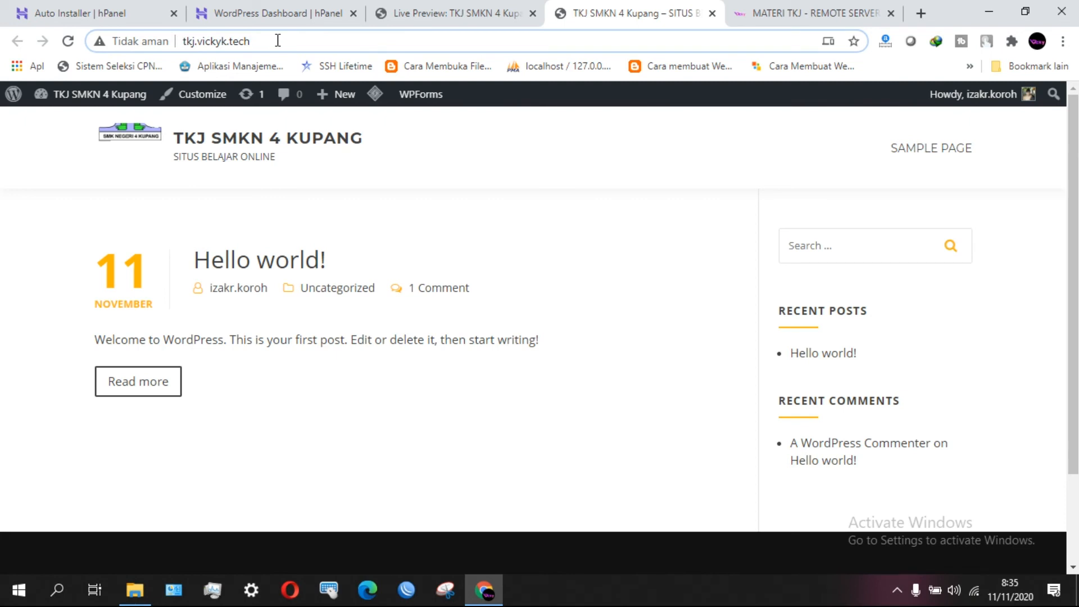
drag(277, 41, 179, 42)
Minimise the browser and File Explorer to reveal the desktop.
click(242, 11)
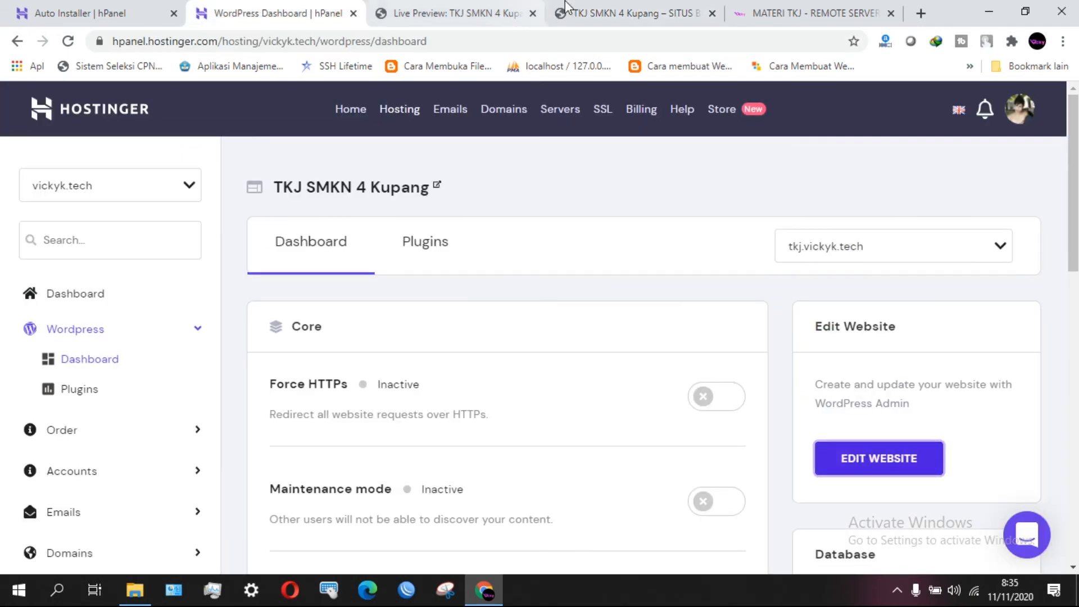
click(623, 14)
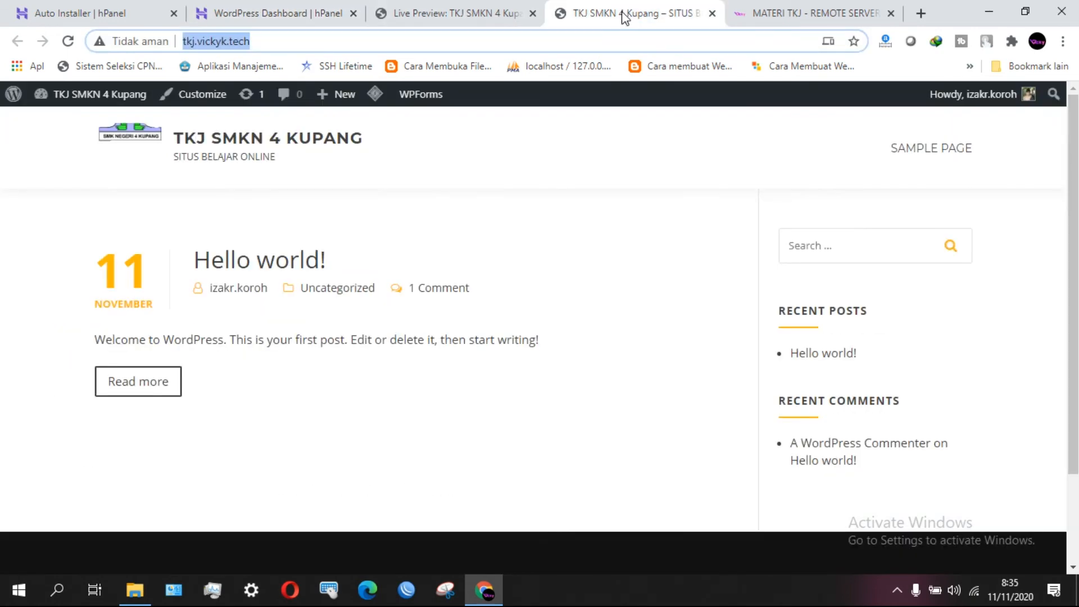
click(1002, 6)
click(988, 7)
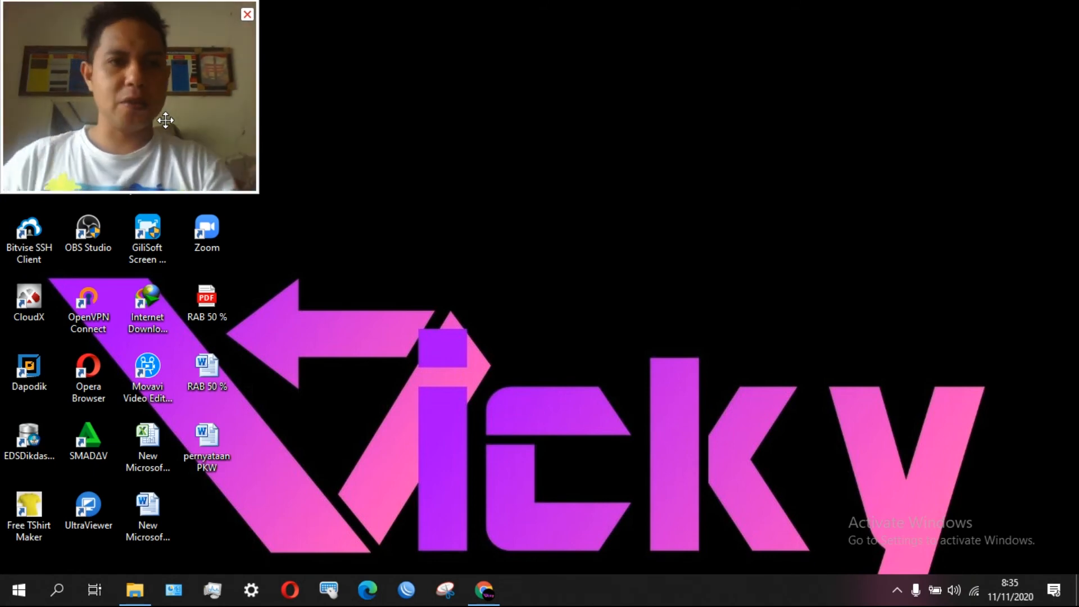
Restore Chrome from the taskbar and scroll through the hPanel installed applications page.
click(247, 15)
click(500, 596)
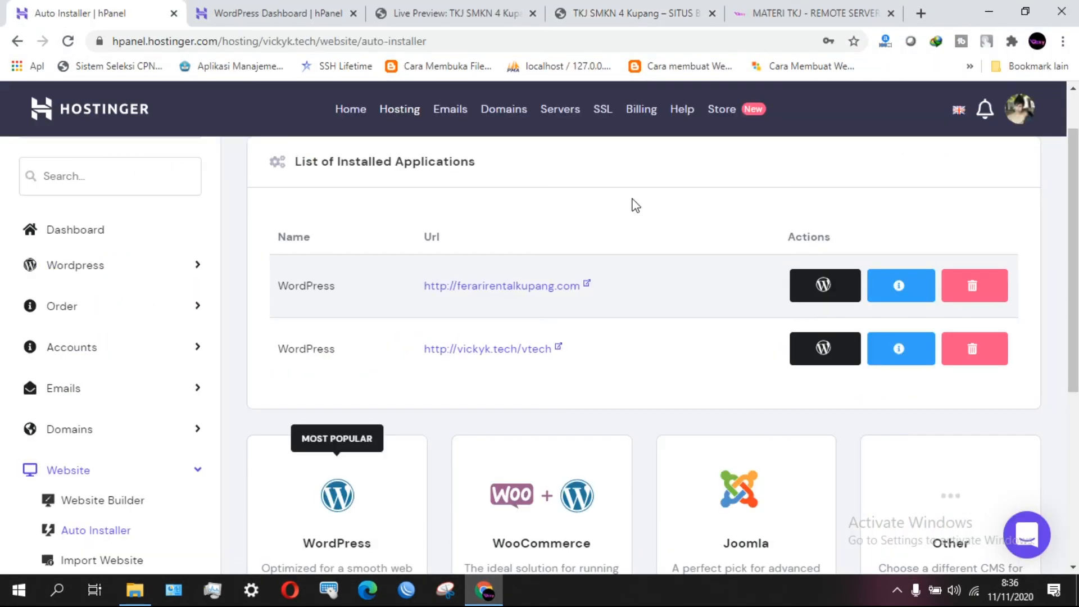
scroll(205, 313, down, 5)
scroll(204, 313, up, 7)
scroll(207, 313, down, 3)
scroll(207, 315, up, 3)
Open youtube.com in a new browser tab.
click(922, 13)
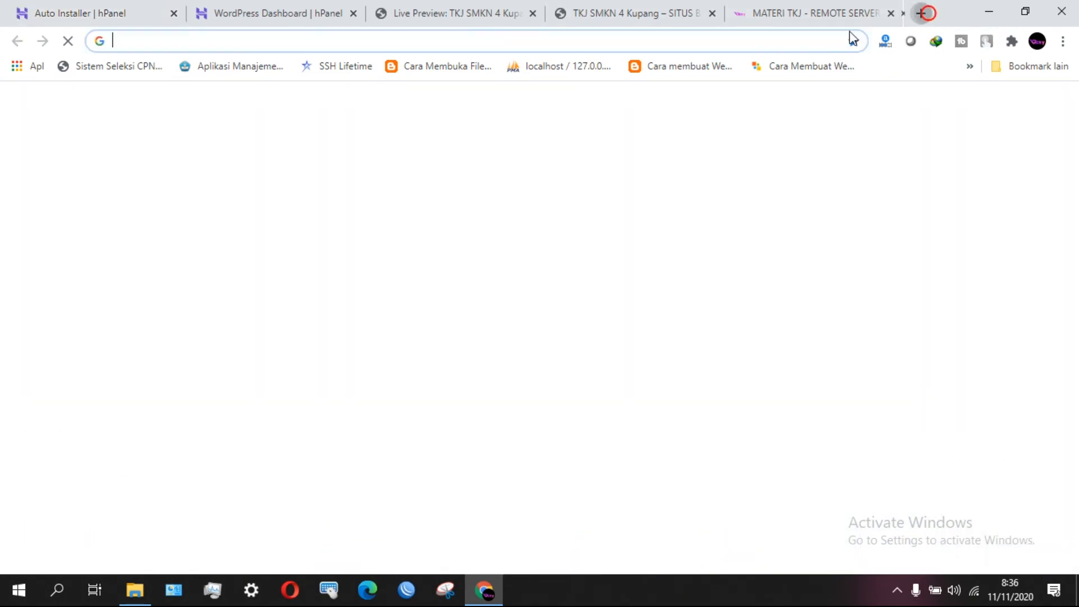
text(YOUtube.com)
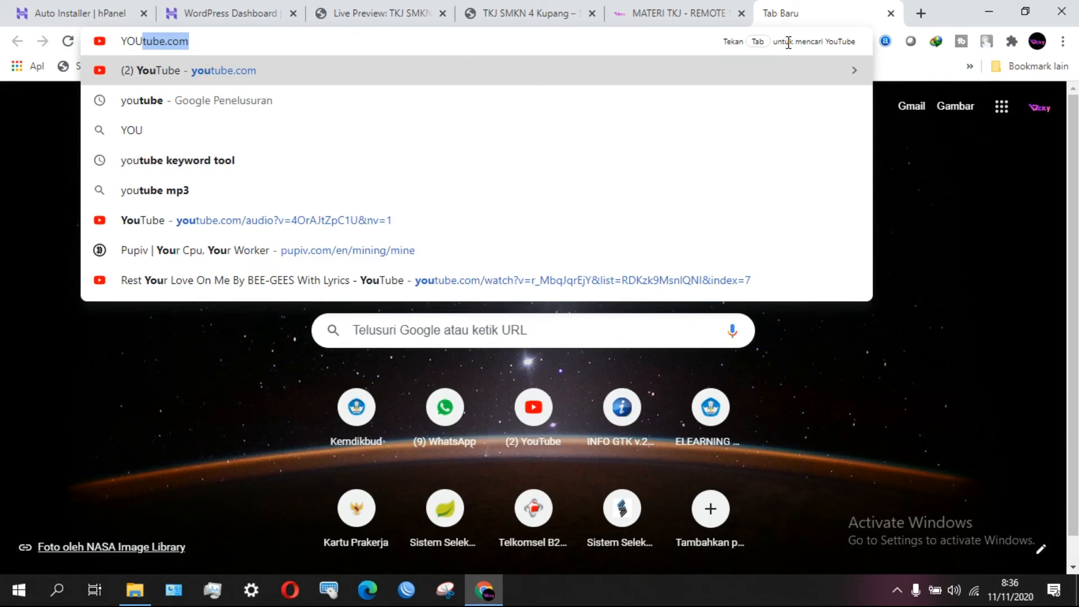
click(309, 77)
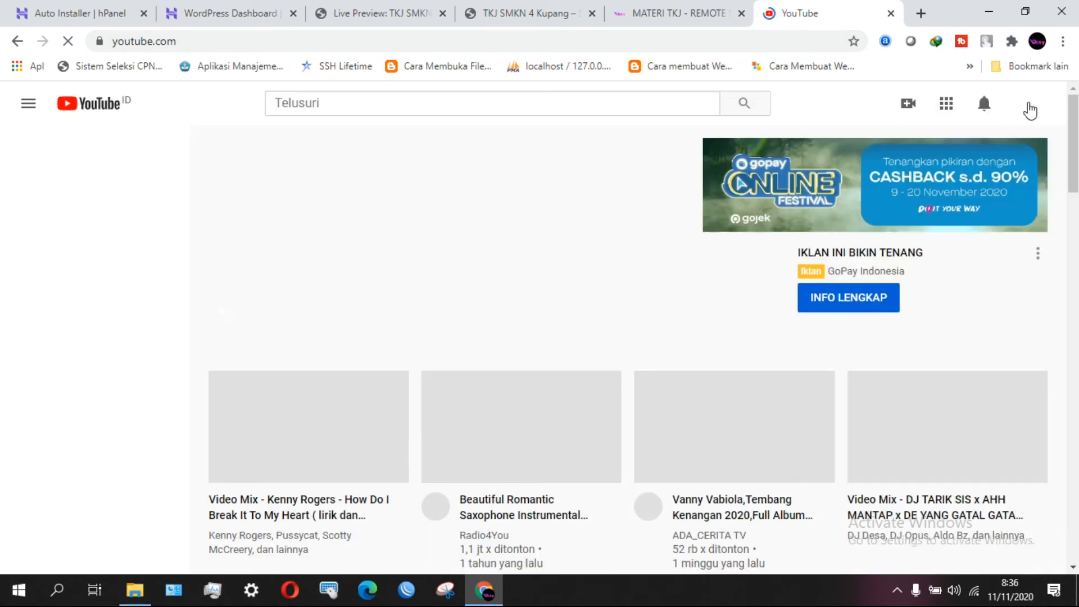
Go to your own channel and open the Control Panel Hosting lesson video.
click(1030, 108)
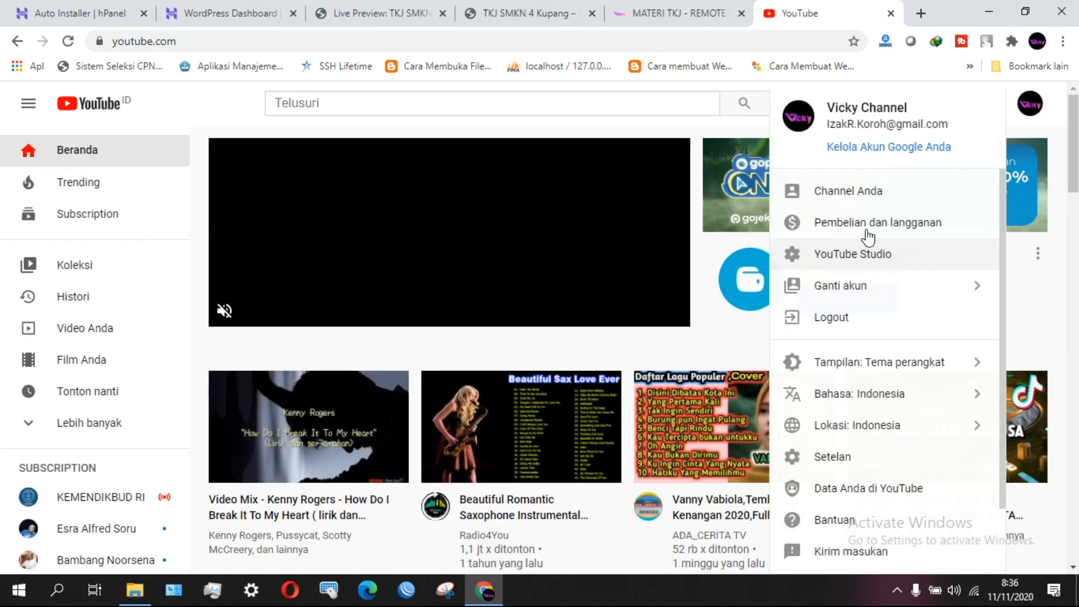
click(860, 202)
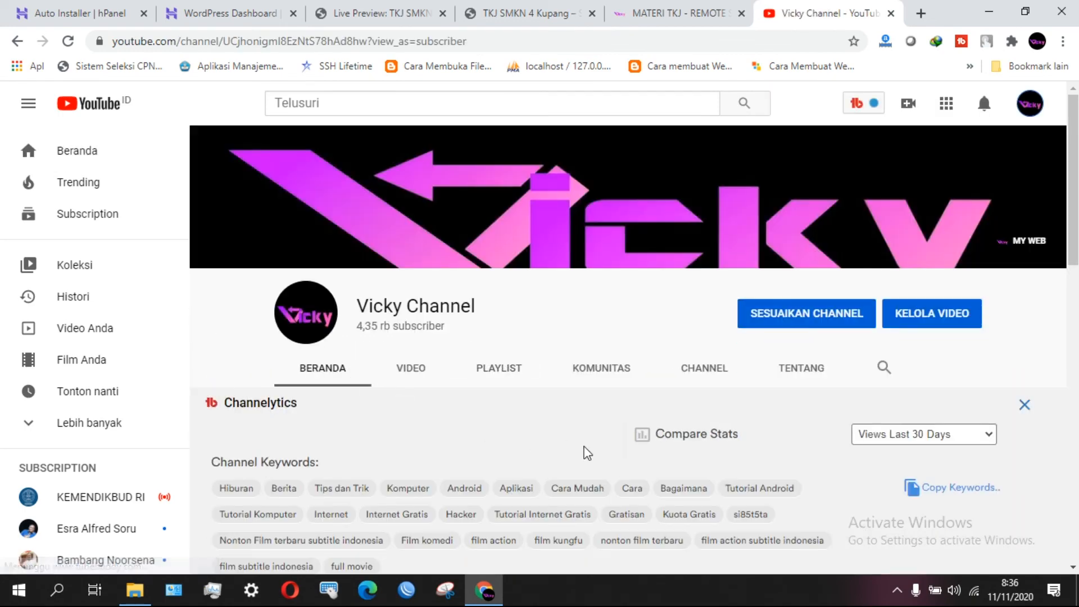
scroll(583, 451, down, 4)
scroll(462, 450, down, 9)
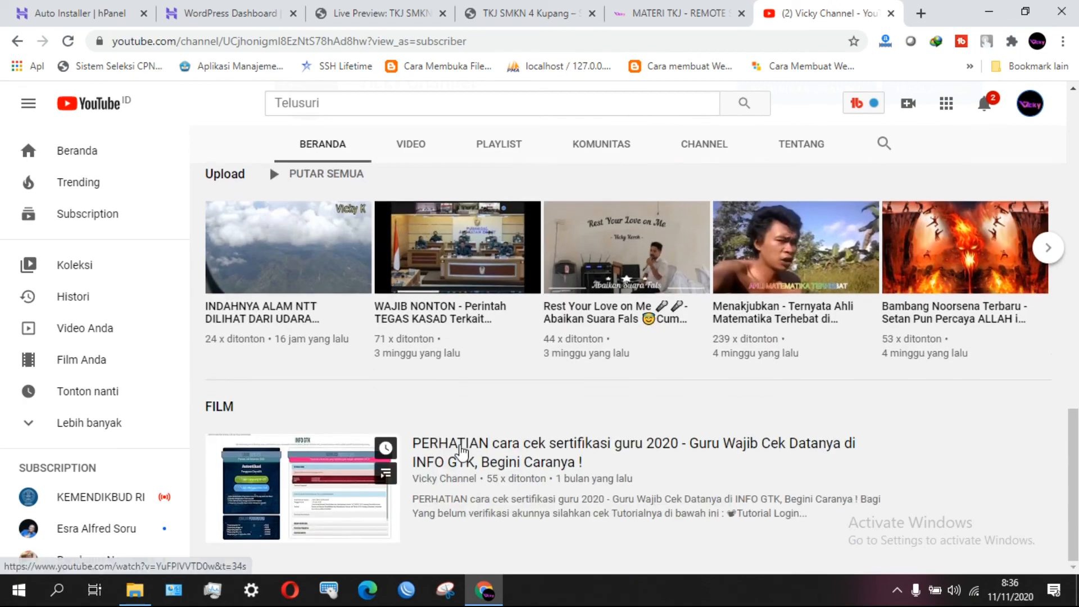
scroll(653, 383, up, 10)
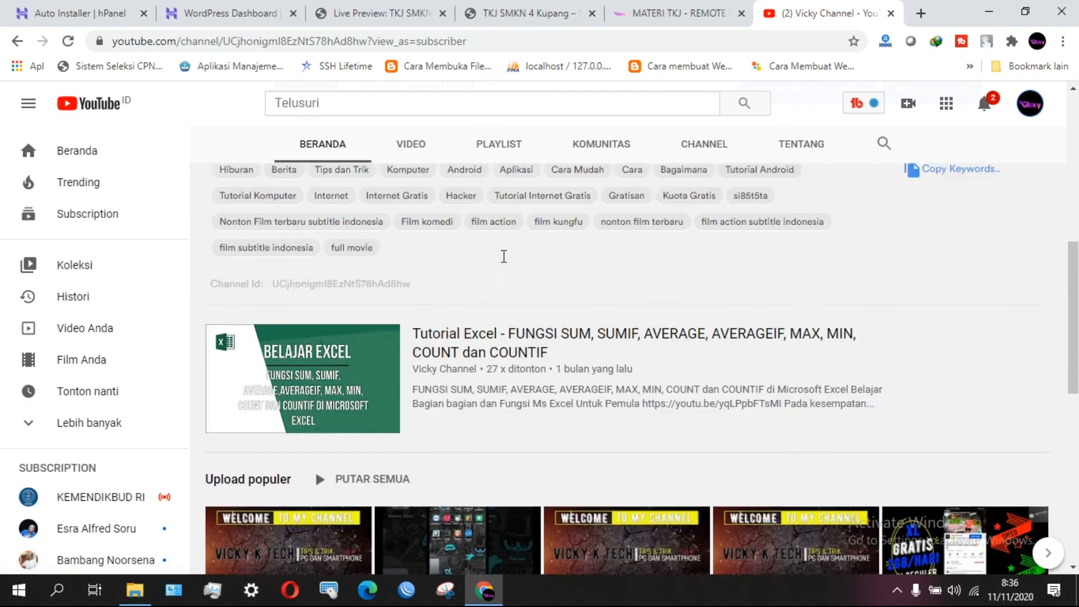
scroll(548, 335, down, 8)
scroll(548, 335, down, 9)
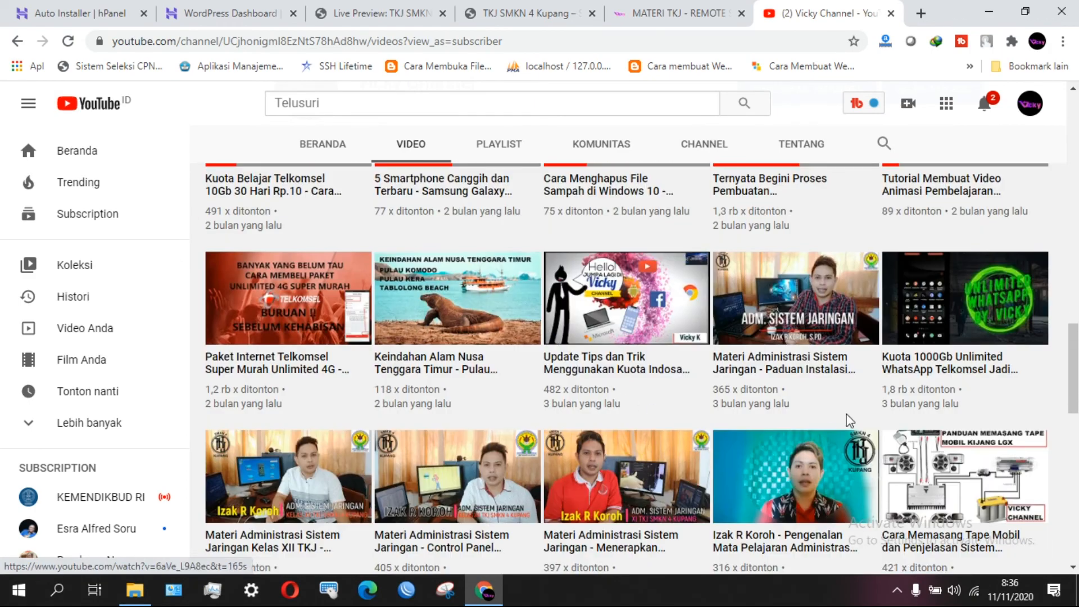
scroll(874, 371, down, 3)
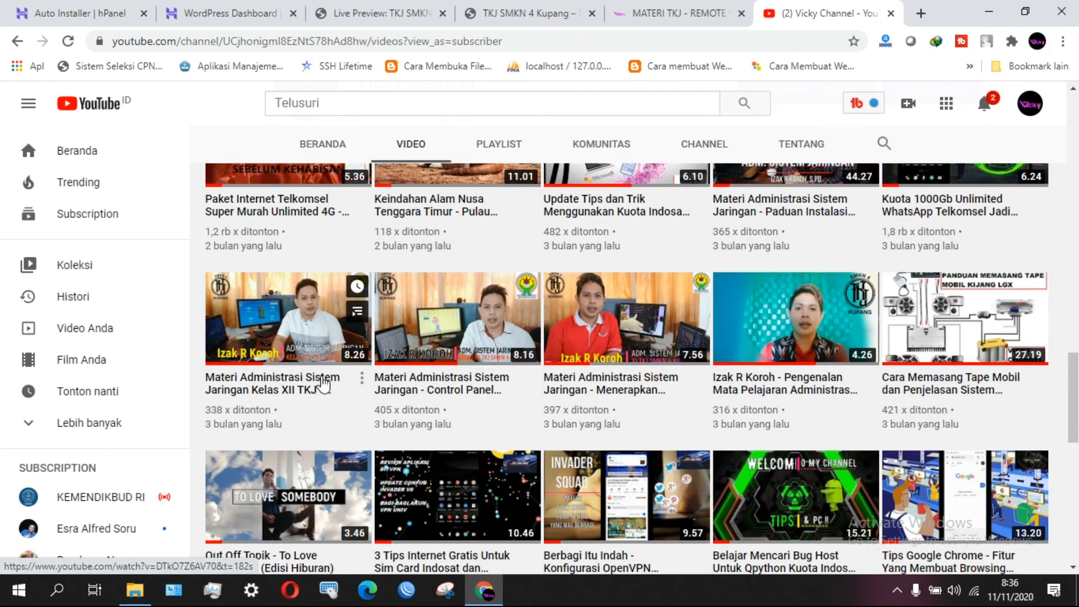
click(424, 390)
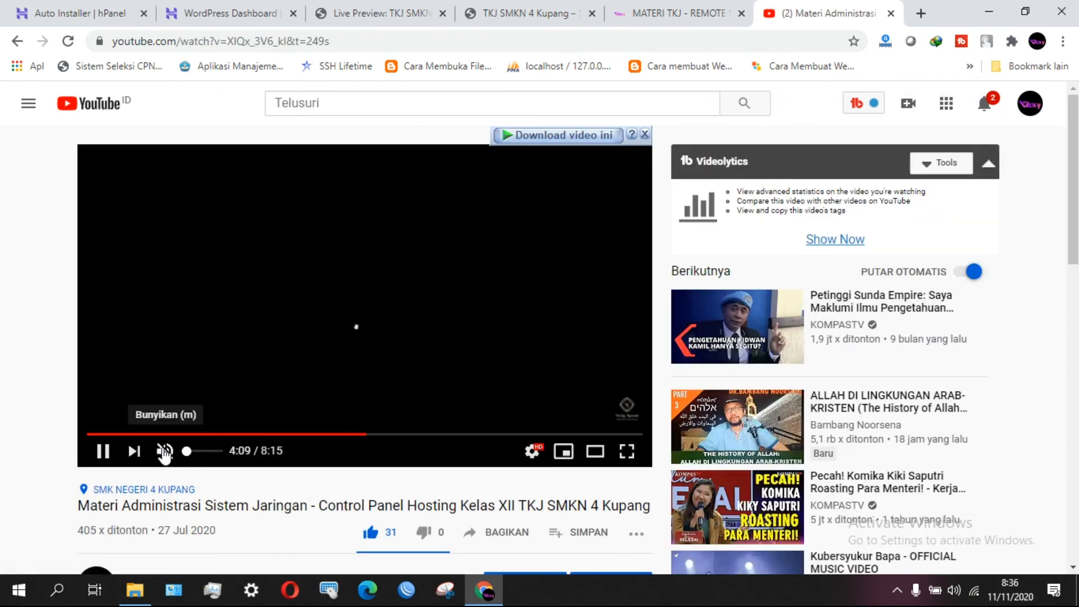
Unmute the lesson video and skip ahead to 4:09, where the hosting explanation starts.
scroll(444, 499, down, 3)
drag(317, 348, 514, 397)
scroll(514, 397, down, 1)
scroll(514, 397, up, 4)
scroll(514, 397, down, 3)
scroll(514, 397, up, 3)
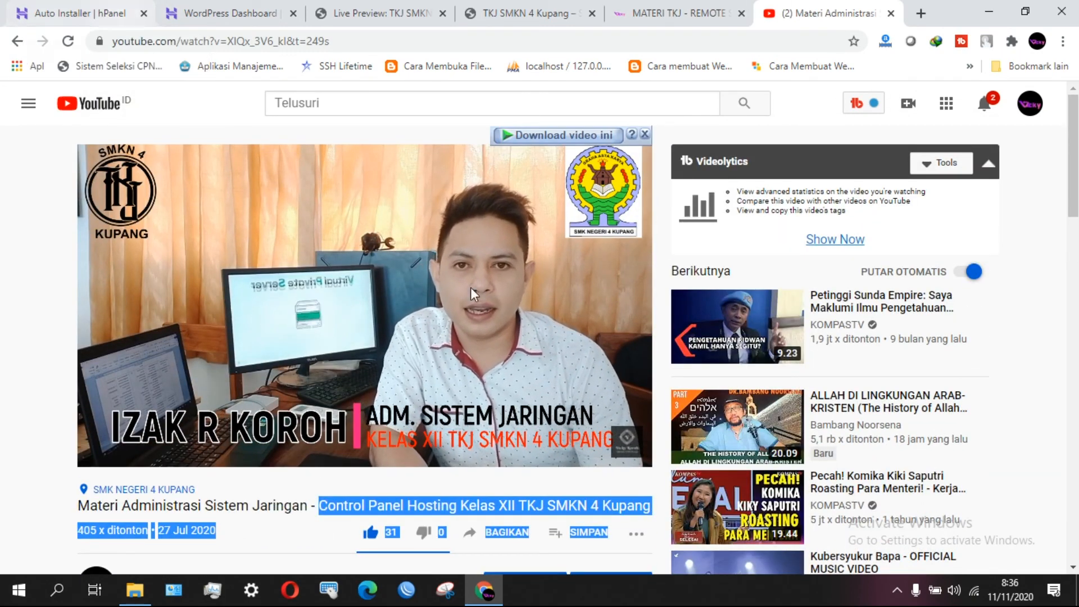
click(170, 460)
click(198, 434)
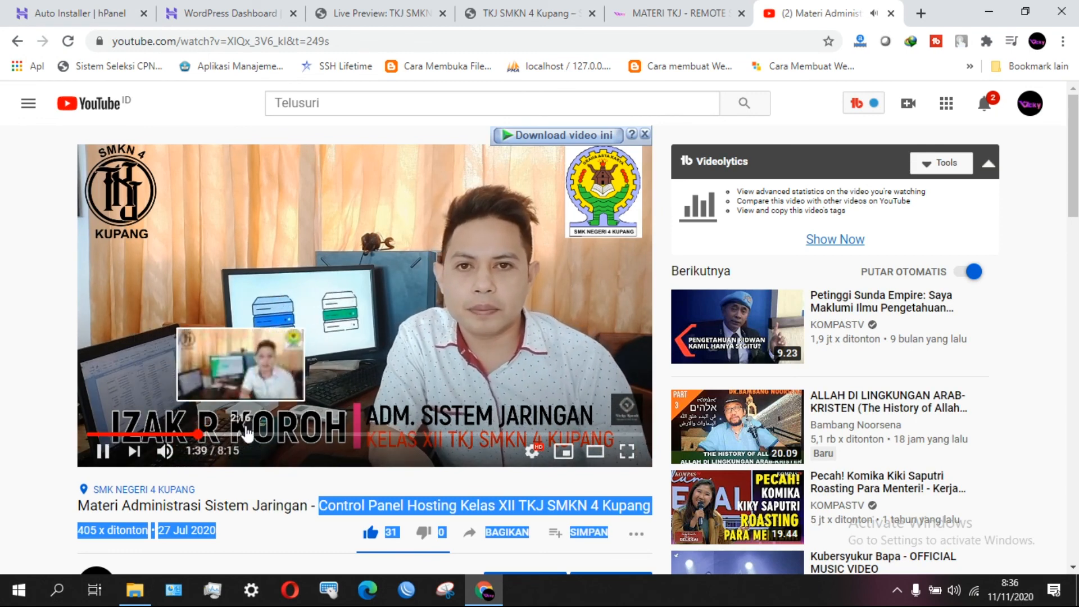
click(277, 435)
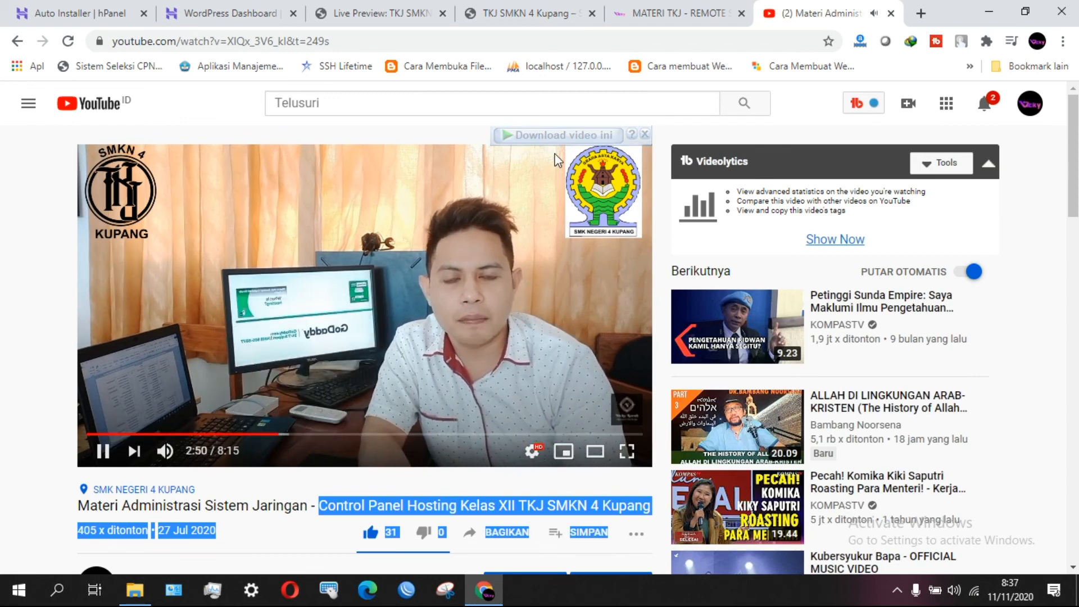
click(368, 435)
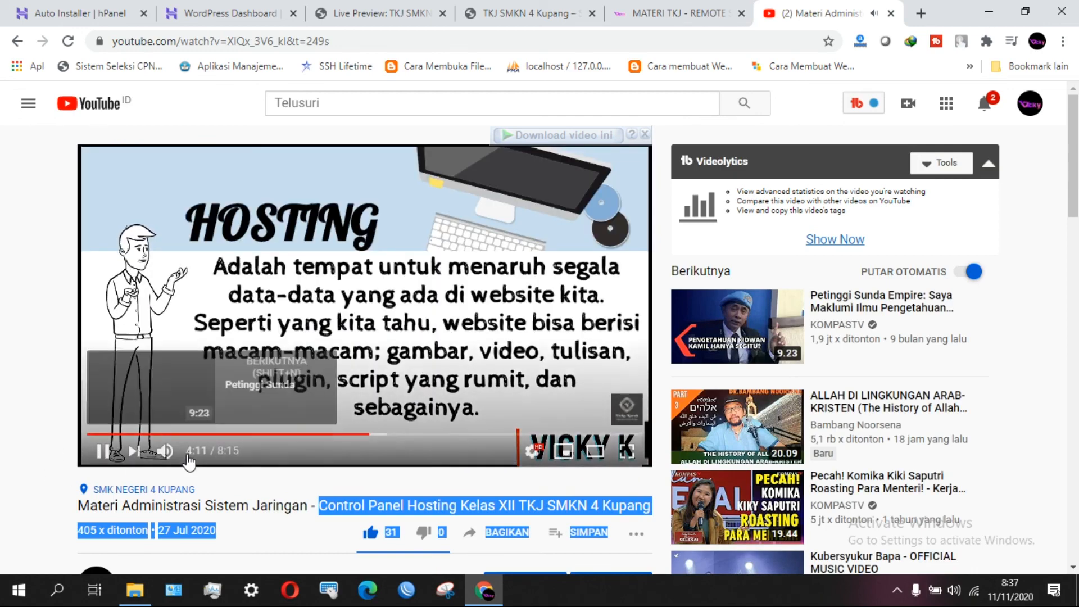
Watch the types-of-hosting part full screen, then close the YouTube tab.
click(629, 450)
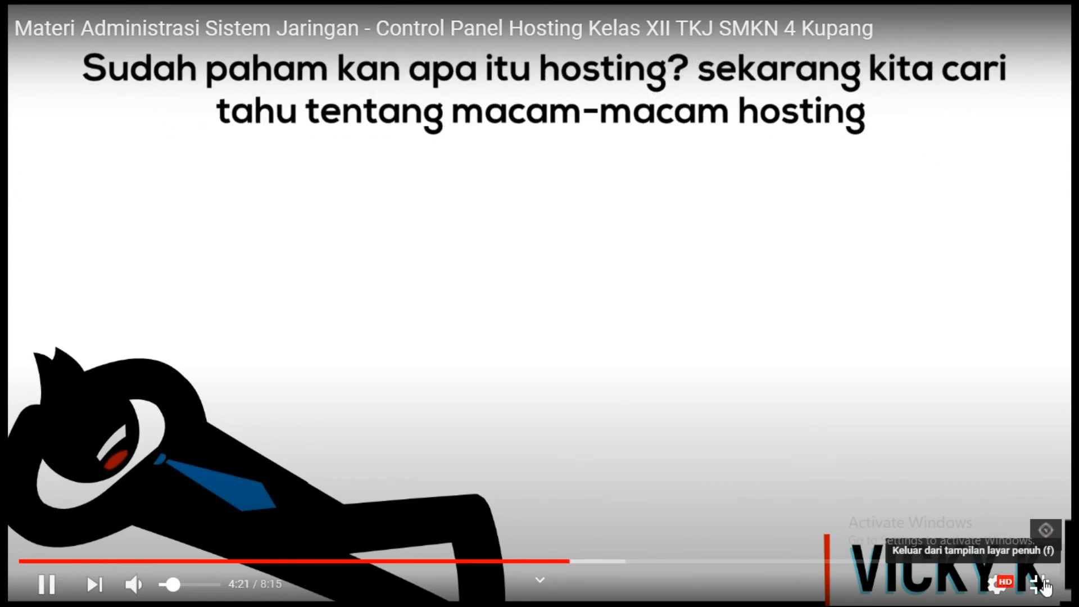
click(1044, 586)
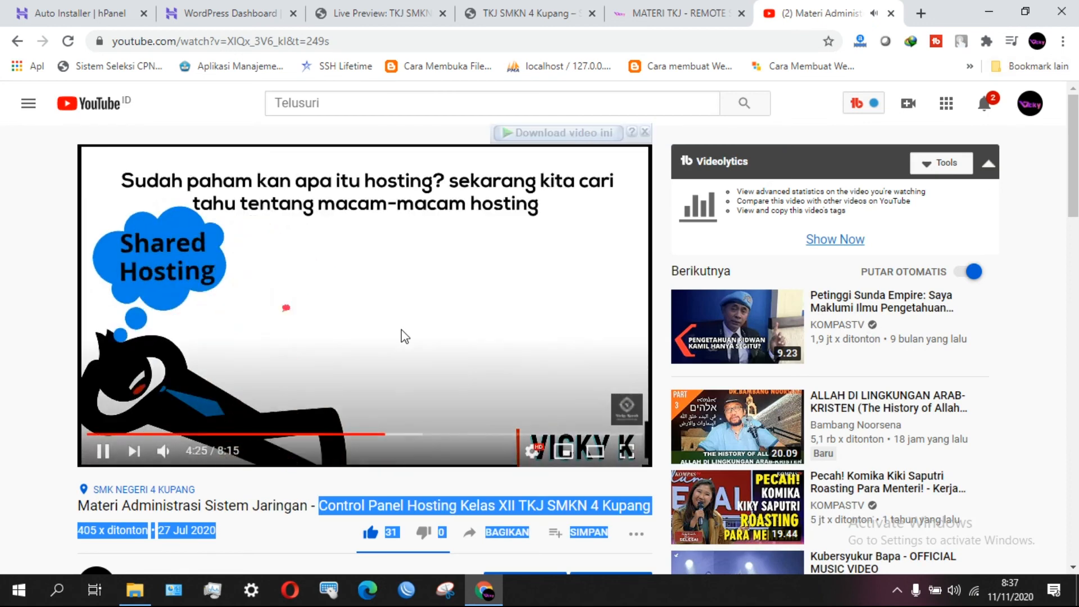
click(890, 13)
Look through the hPanel tabs and return to the Auto Installer page.
scroll(748, 416, down, 4)
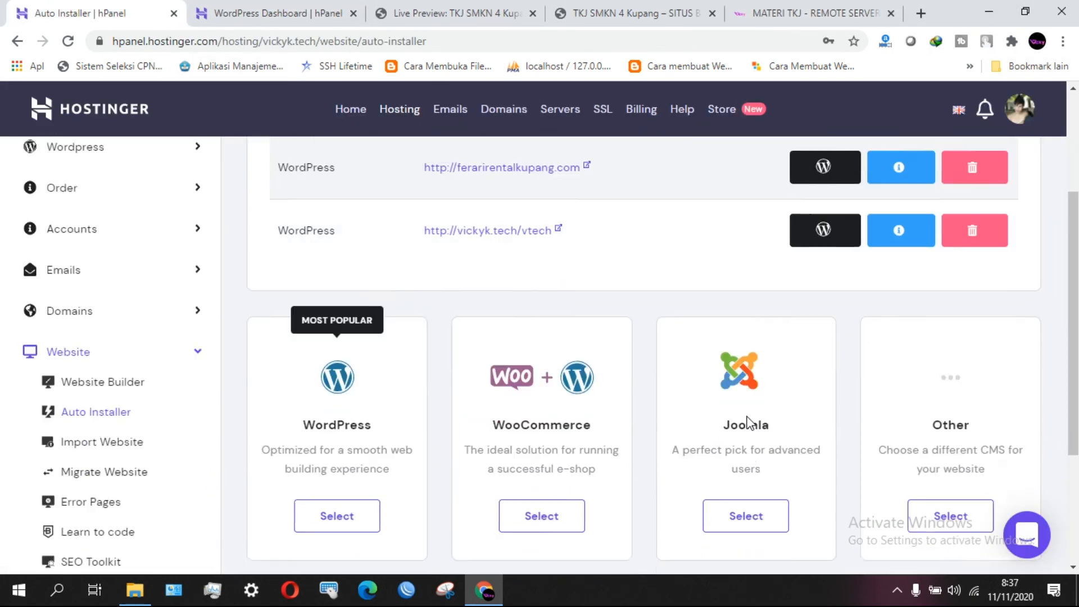
scroll(749, 416, up, 3)
scroll(749, 416, down, 5)
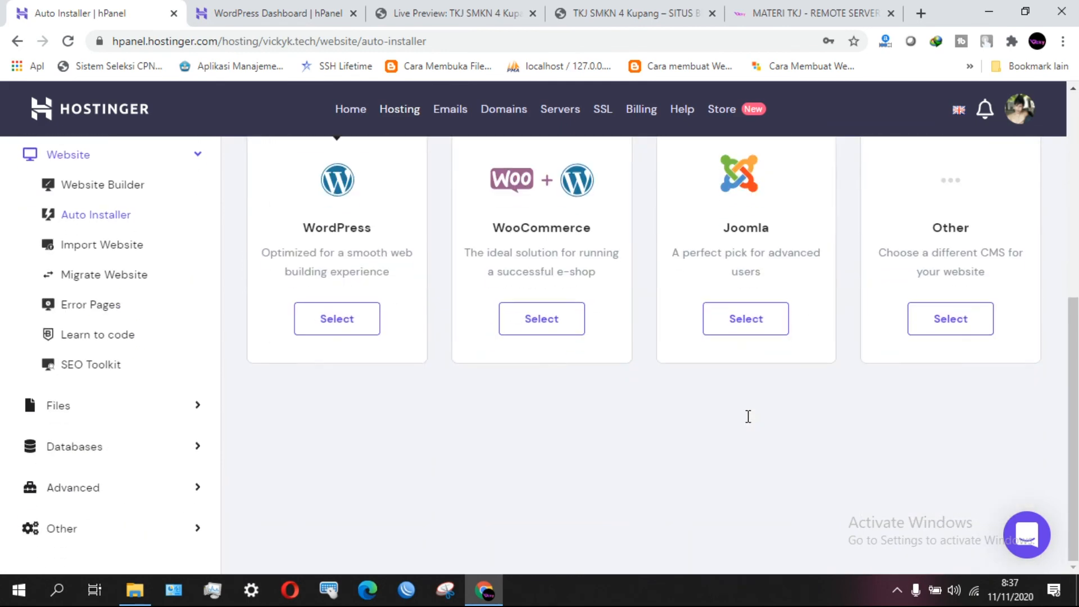
click(653, 8)
click(287, 13)
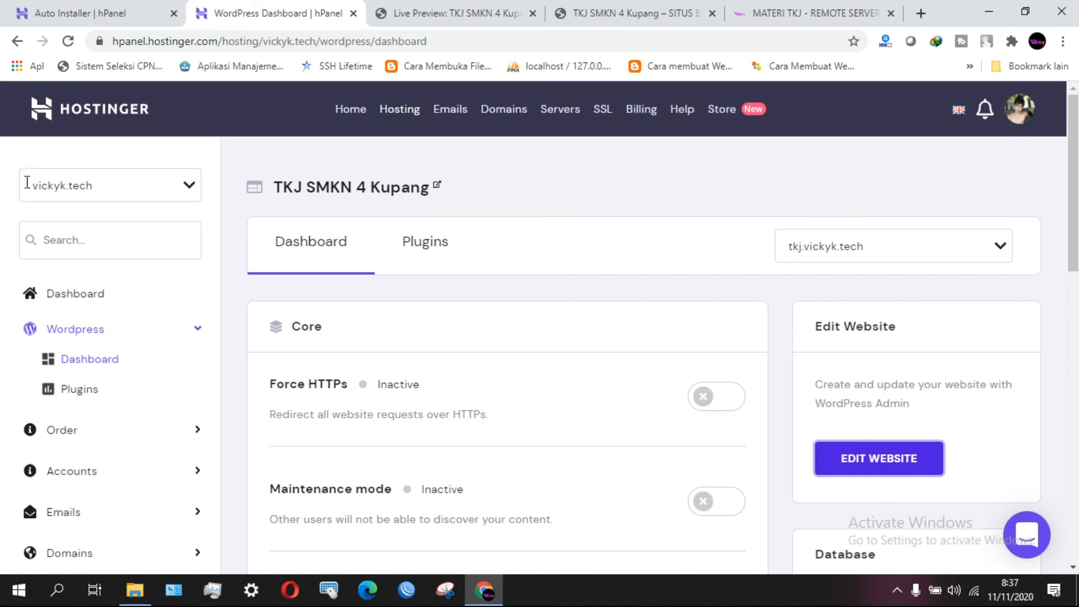
click(27, 8)
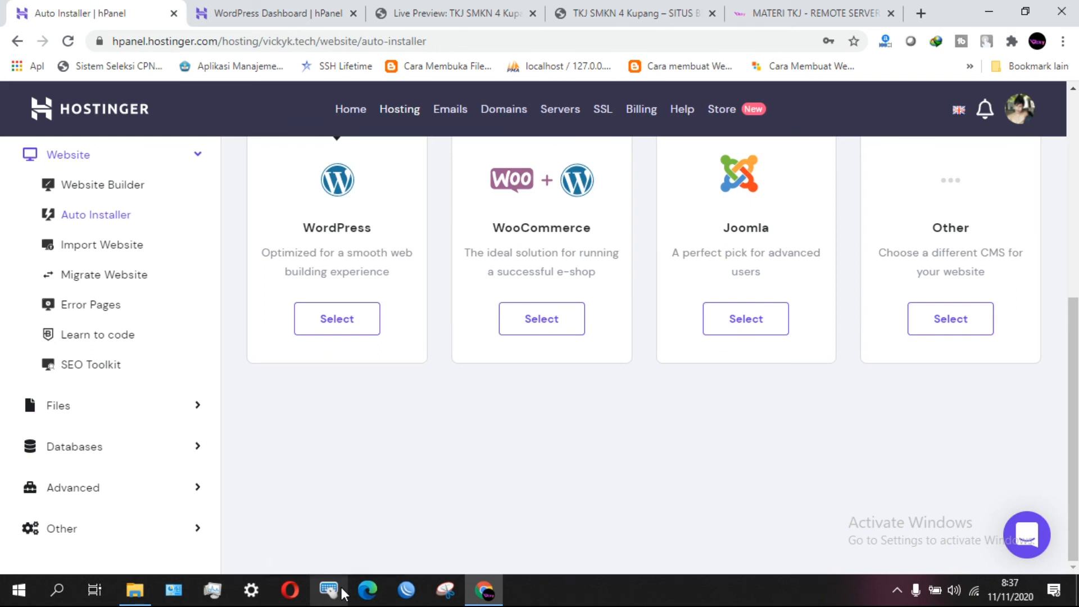
Reload the live TKJ SMKN 4 Kupang site to check its logo and tagline.
click(650, 7)
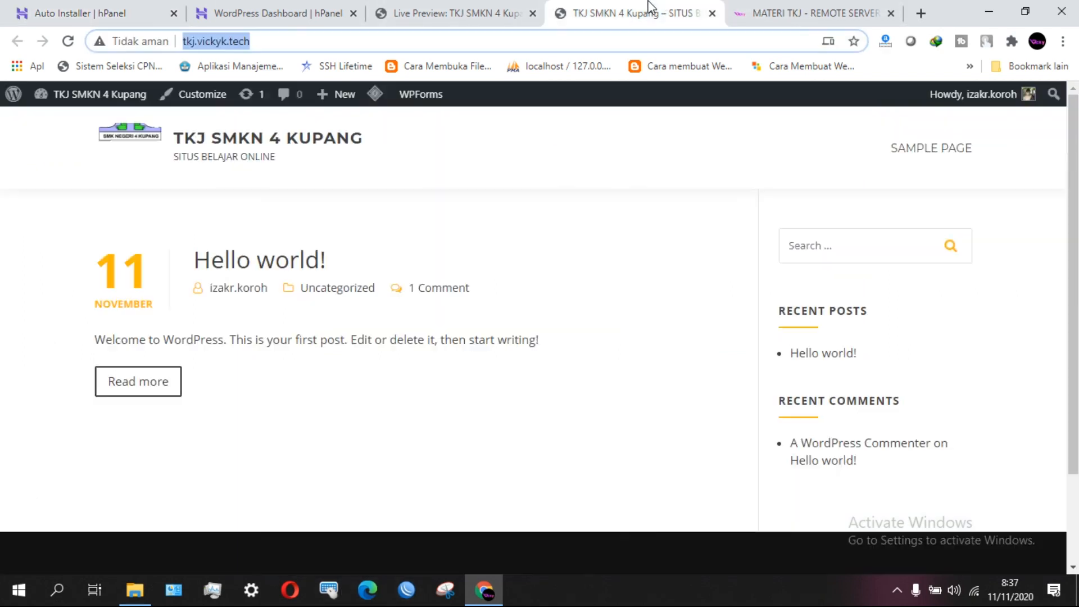
click(75, 42)
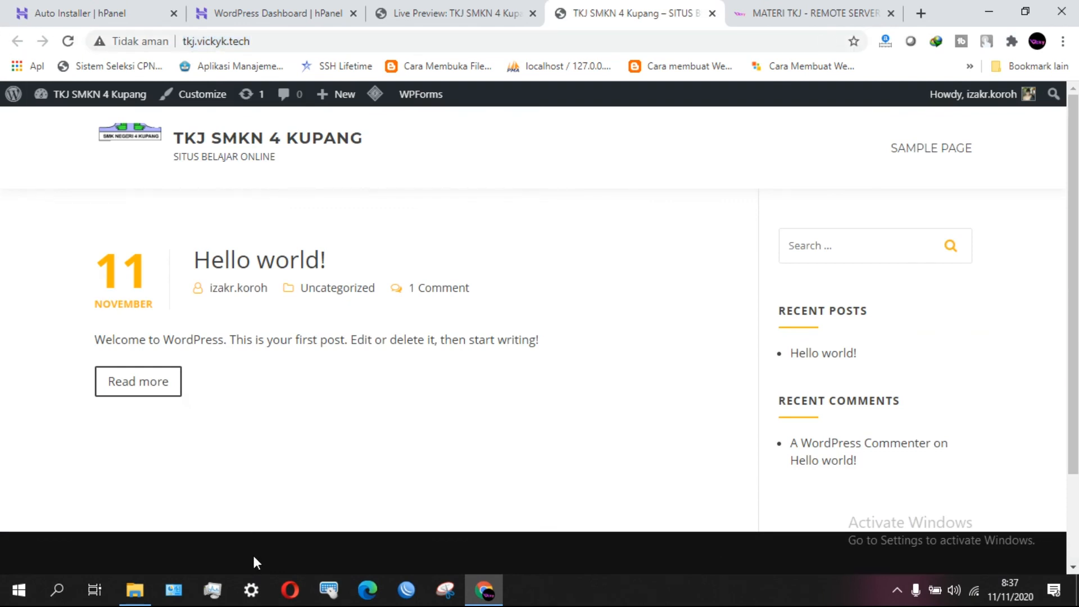
scroll(386, 430, down, 2)
scroll(386, 429, up, 2)
Minimize Chrome, refresh the desktop, and bring up the screen recorder's Stop option.
click(982, 3)
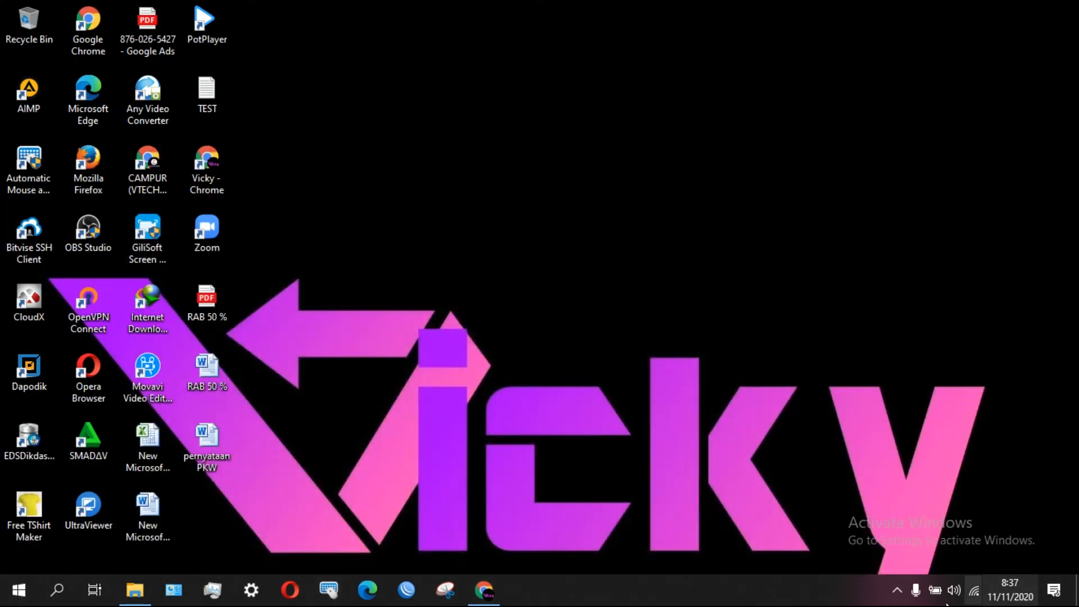
right_click(788, 7)
click(856, 46)
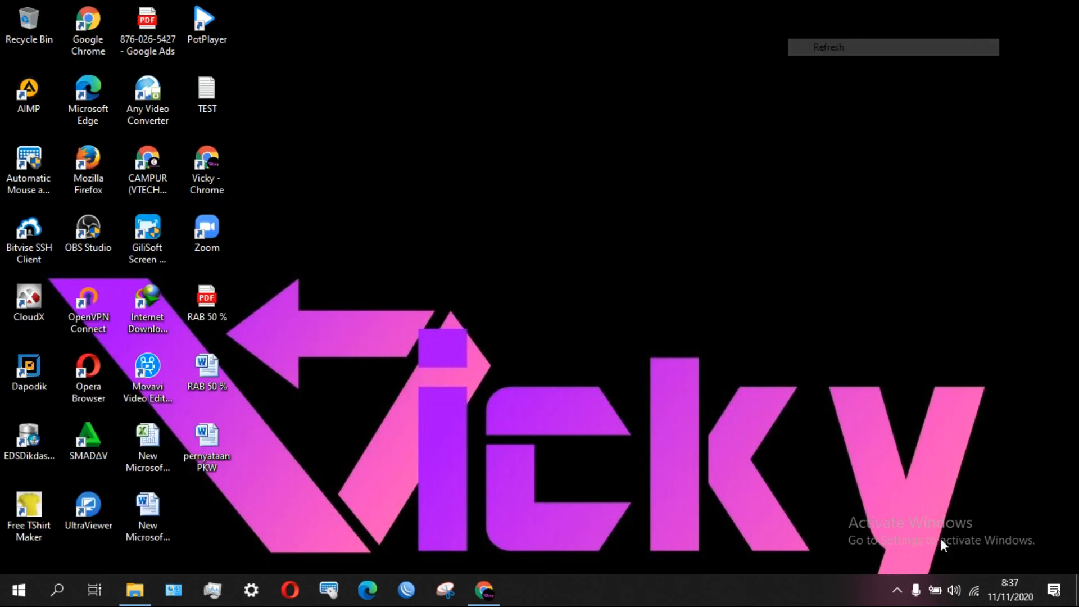
click(897, 598)
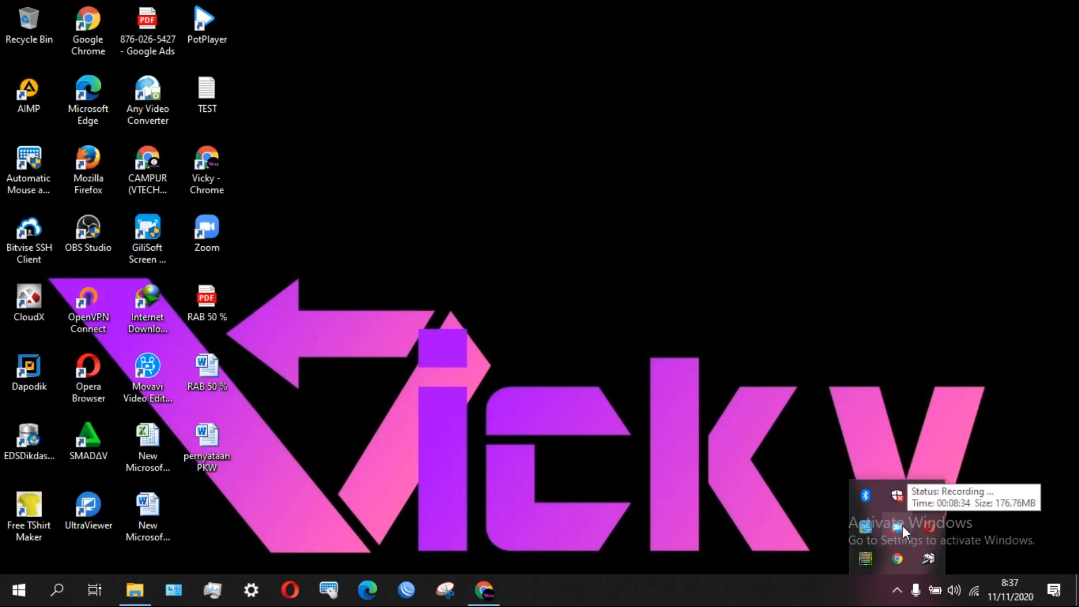
right_click(902, 525)
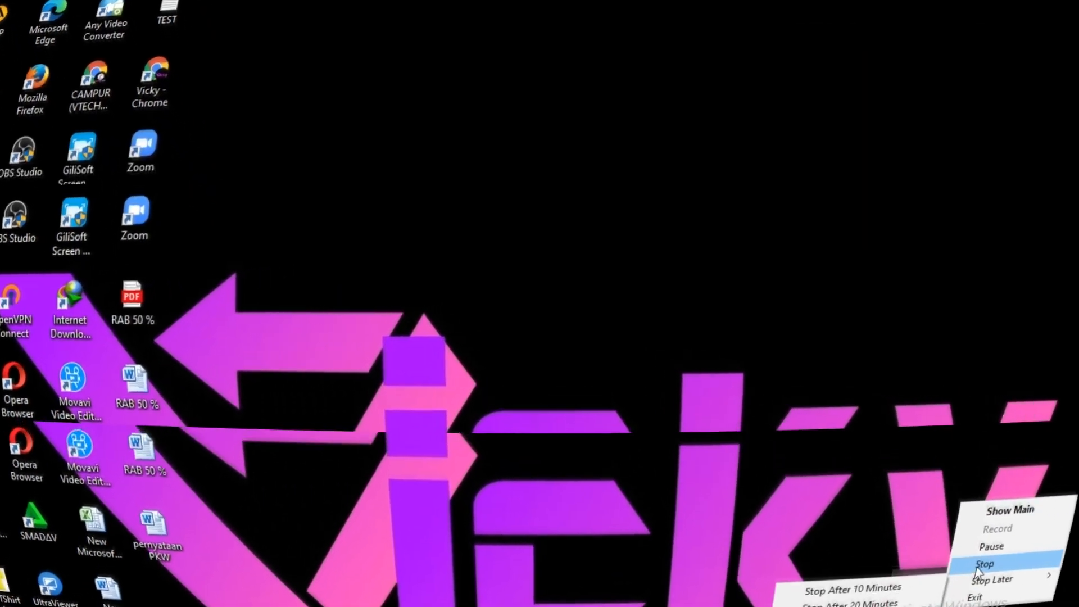